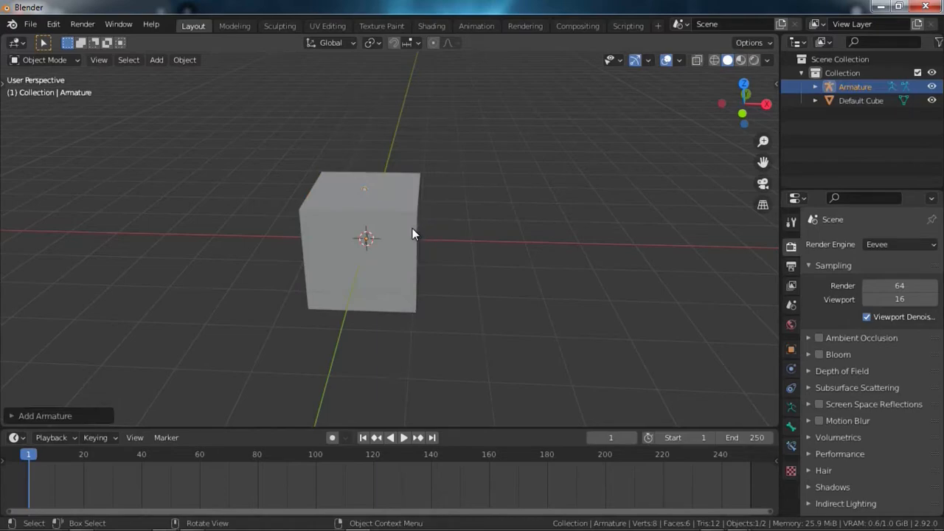
Step: Move the armature along the X axis out of the cube and delete it
key("g")
key("x")
left_click(612, 238)
middle_click_drag(555, 238, 225, 260, "shift")
scroll(435, 256, "up", 3)
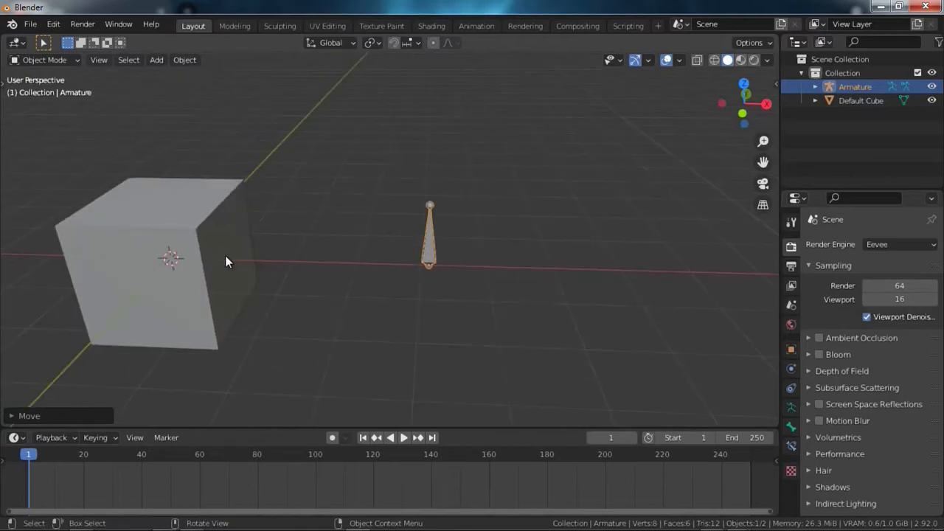
left_click(431, 231)
key("x")
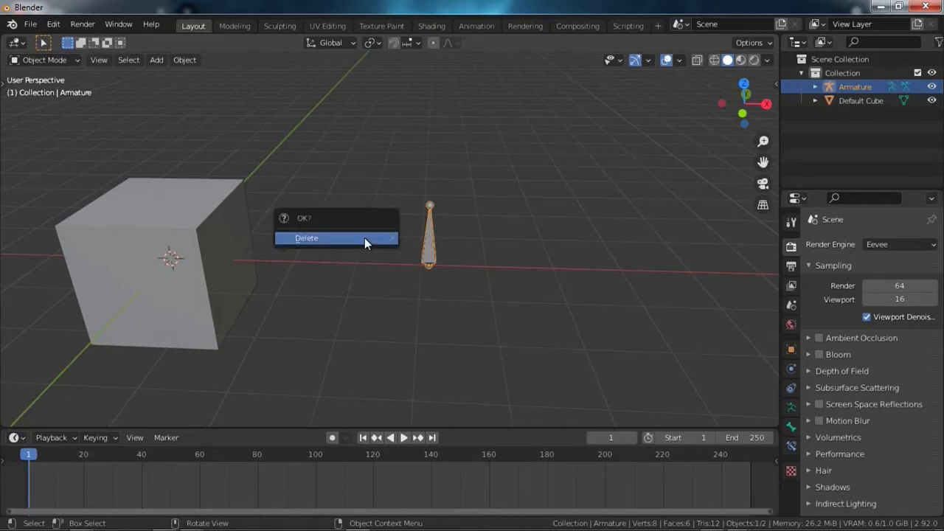
left_click(347, 238)
Step: Select the cube and show its object constraint settings with the list of available constraint types
middle_click_drag(347, 240, 381, 265)
left_click(392, 206)
middle_click_drag(392, 206, 470, 258)
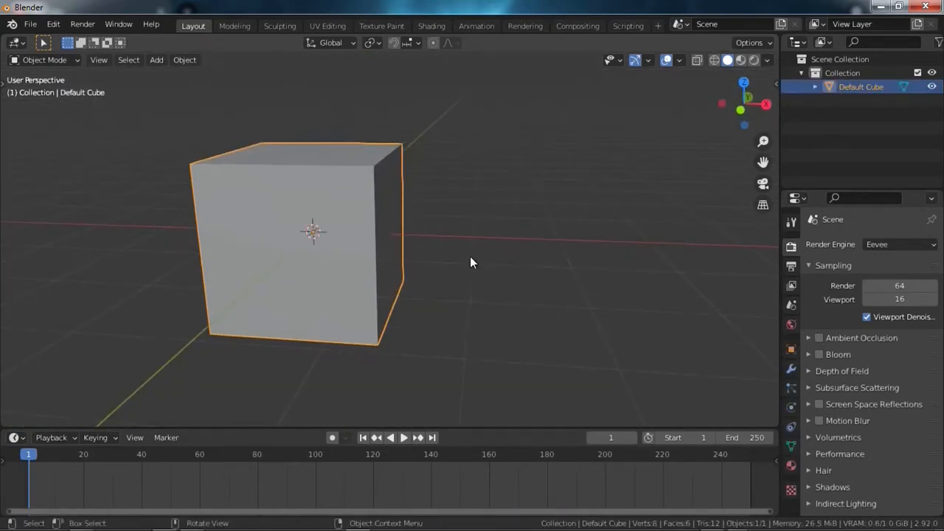
left_click(791, 426)
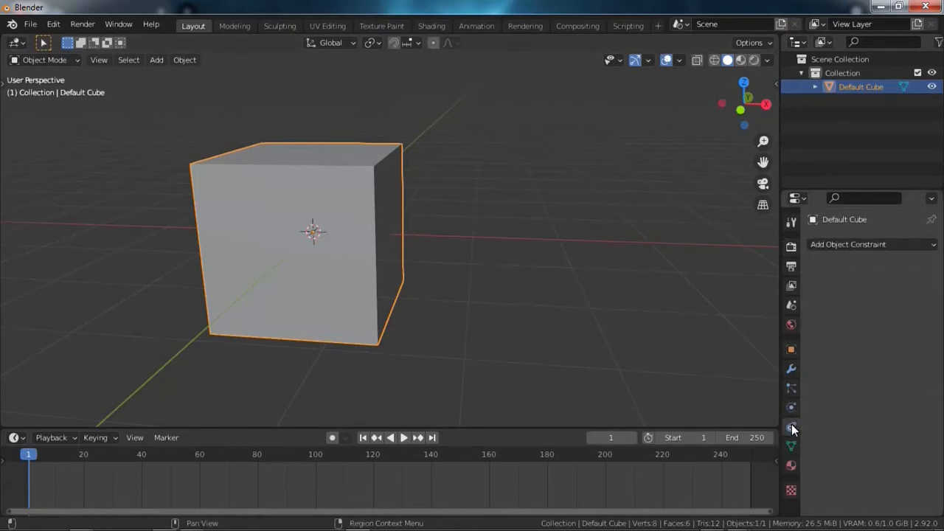
left_click(842, 244)
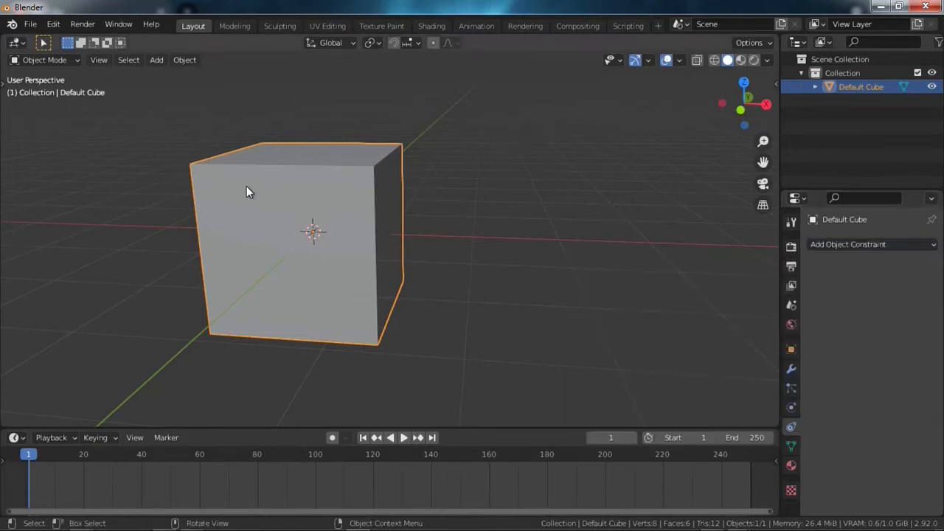
Step: Duplicate the cube and place the copy about 4.06 m away along the X axis
key("shift+d")
left_click(659, 270)
scroll(368, 232, "down", 3)
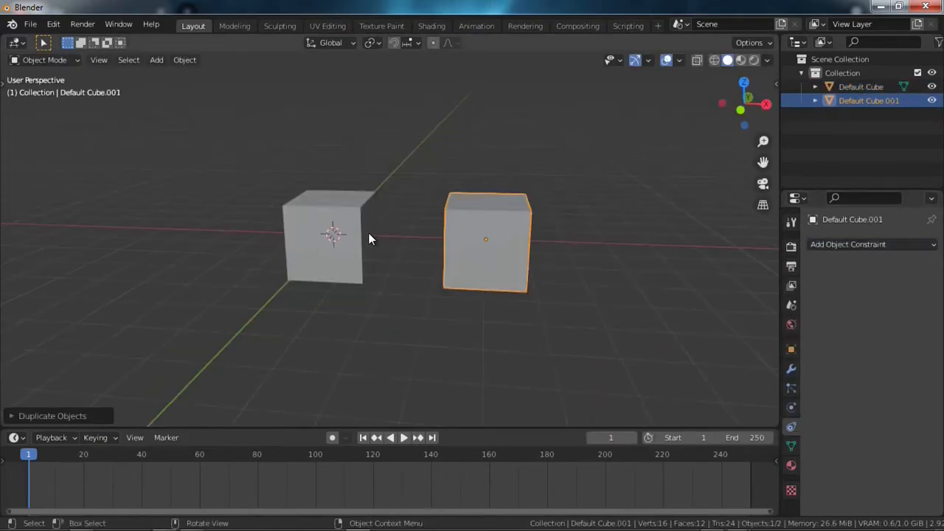
Step: Add a Copy Location constraint to the original cube with Default Cube.001 picked as the target
left_click(367, 232)
left_click(935, 245)
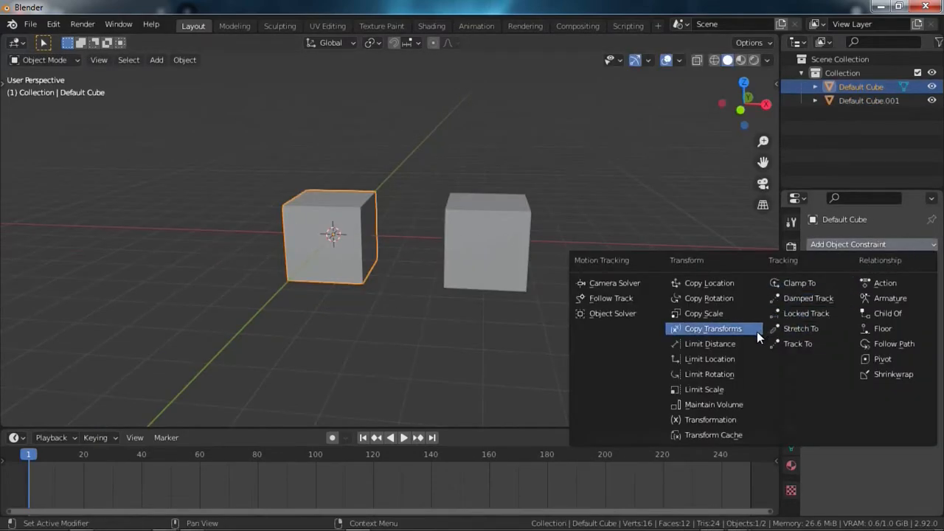
left_click(729, 285)
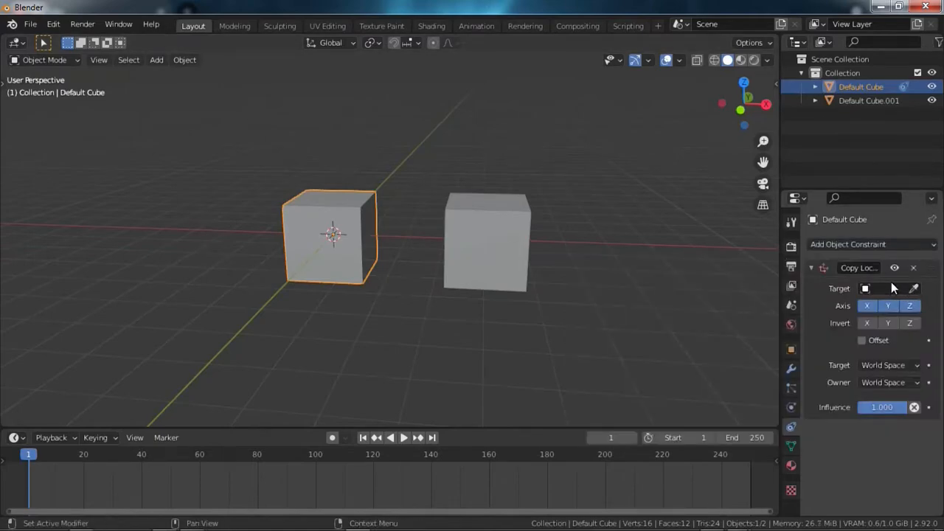
left_click(914, 288)
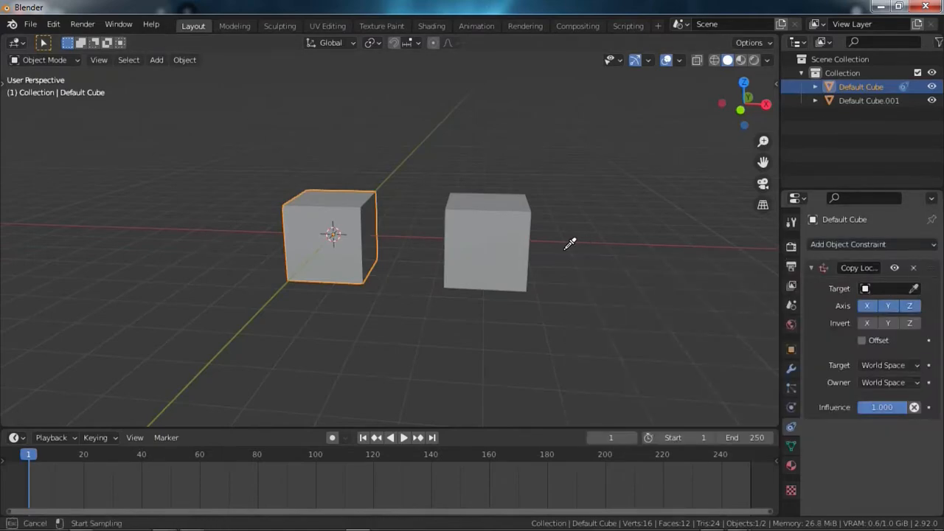
left_click(505, 216)
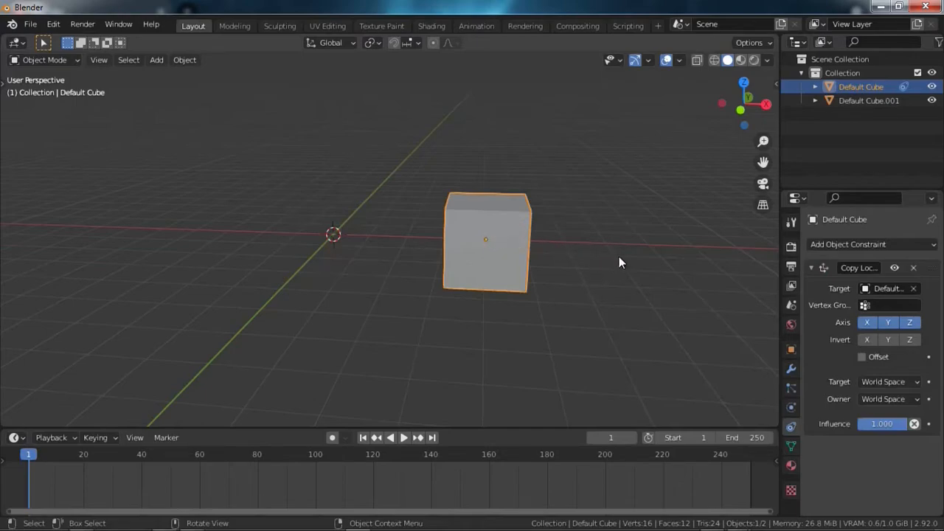
Step: Clear the Copy Location target, choose Default Cube.001 as the target again and enable Offset
left_click(914, 289)
left_click(888, 289)
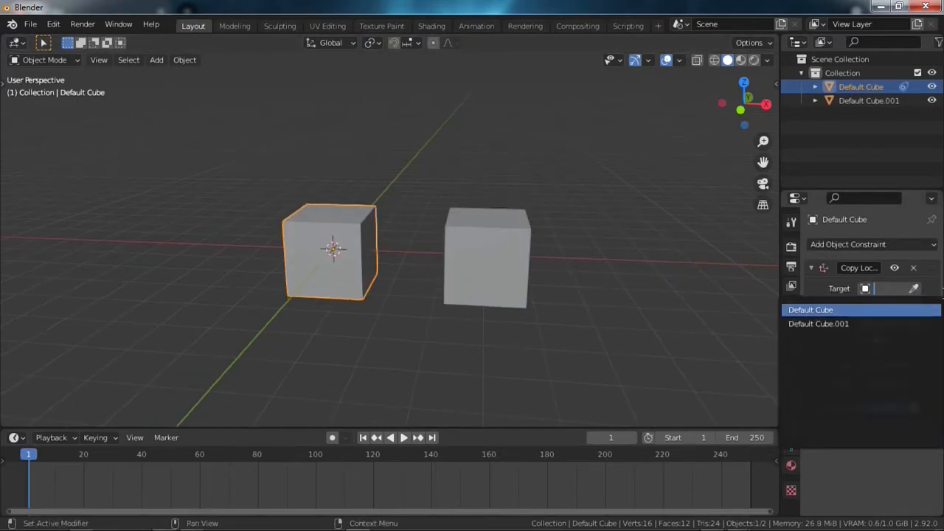
left_click(819, 324)
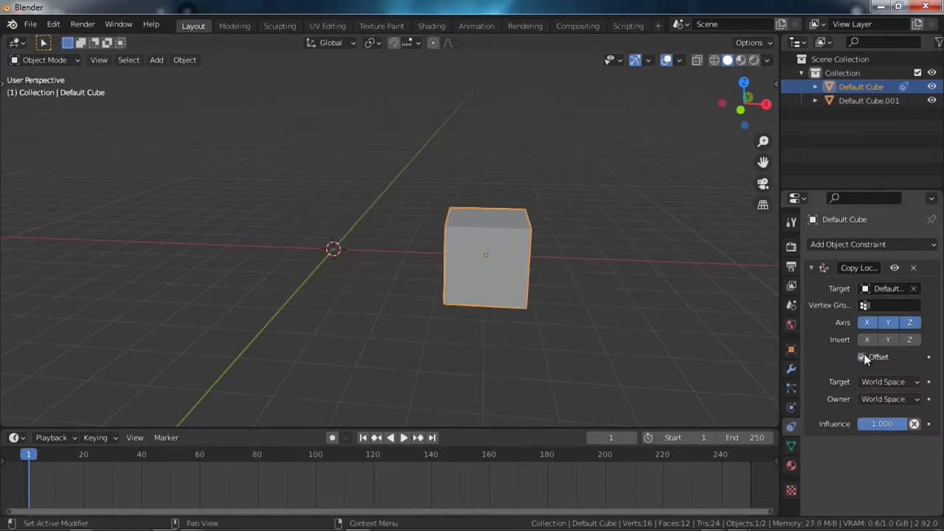
Step: Try moving the constrained cube and the target cube to test the Copy Location offset, cancelling each move
key("g")
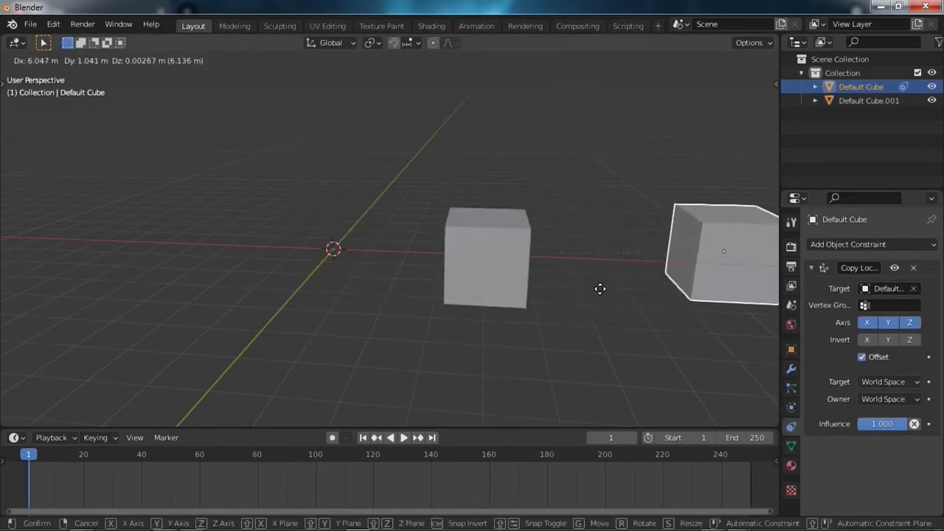
right_click(600, 289)
left_click(484, 283)
key("g")
right_click(463, 232)
left_click(325, 241)
key("g")
right_click(390, 268)
Step: Switch the Copy Location Offset off and on again, and place the constrained cube near the world origin
left_click(861, 357)
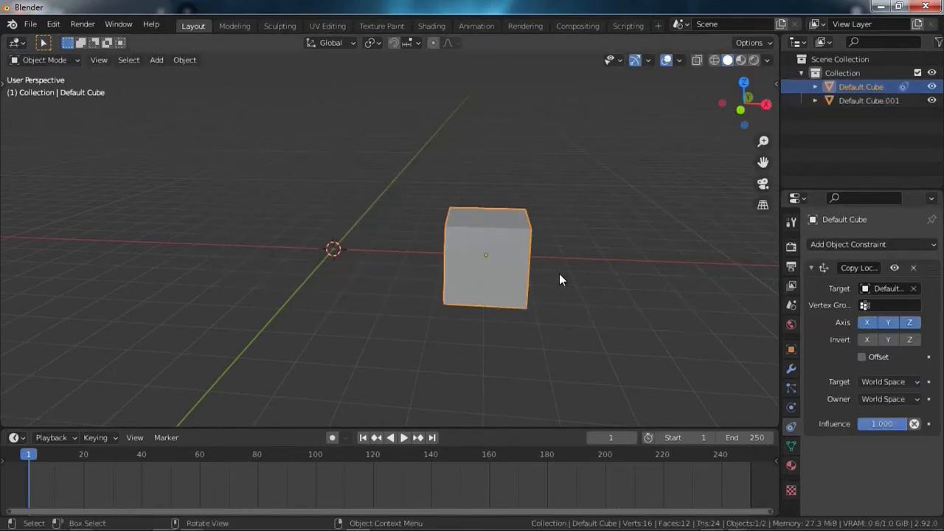
left_click(893, 358)
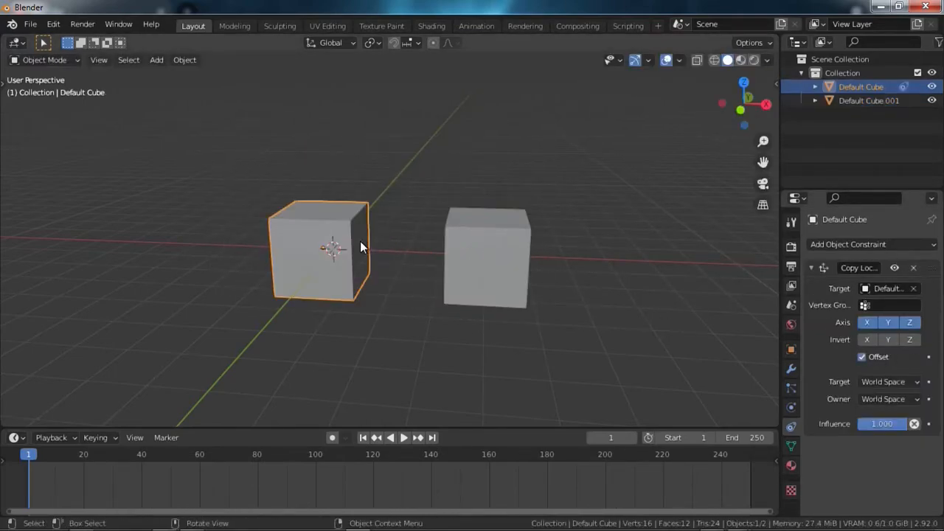
Step: Try moving the target cube with the offset active, and remove the Copy Location constraint from the original cube
scroll(404, 253, "up", 3)
mouse_move(404, 252)
middle_mouse_down("shift")
mouse_move(379, 275)
mouse_move(398, 279)
mouse_move(389, 258)
middle_mouse_up("shift")
scroll(398, 279, "down", 4)
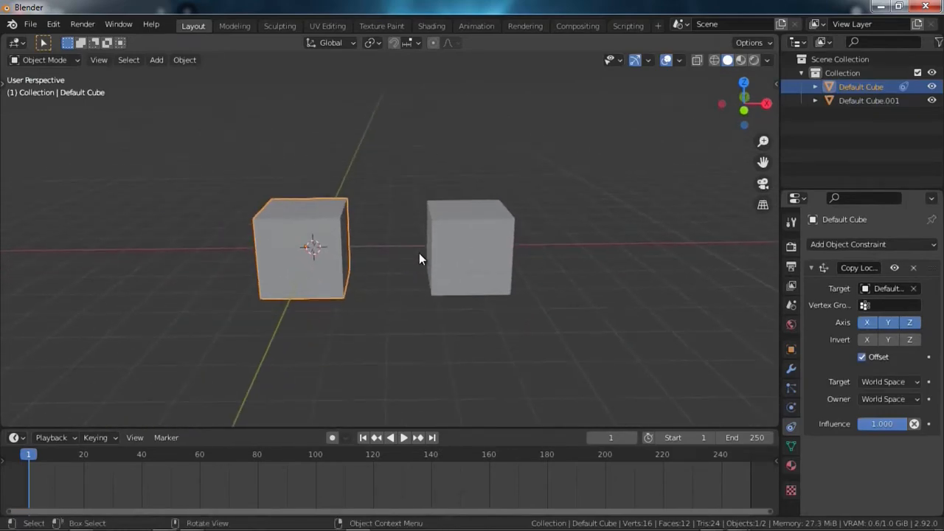
left_click(424, 253)
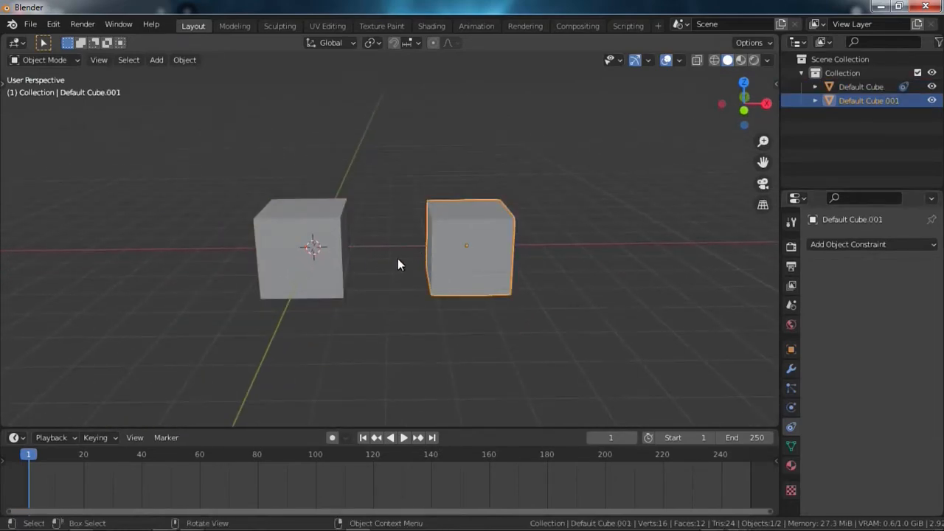
key("g")
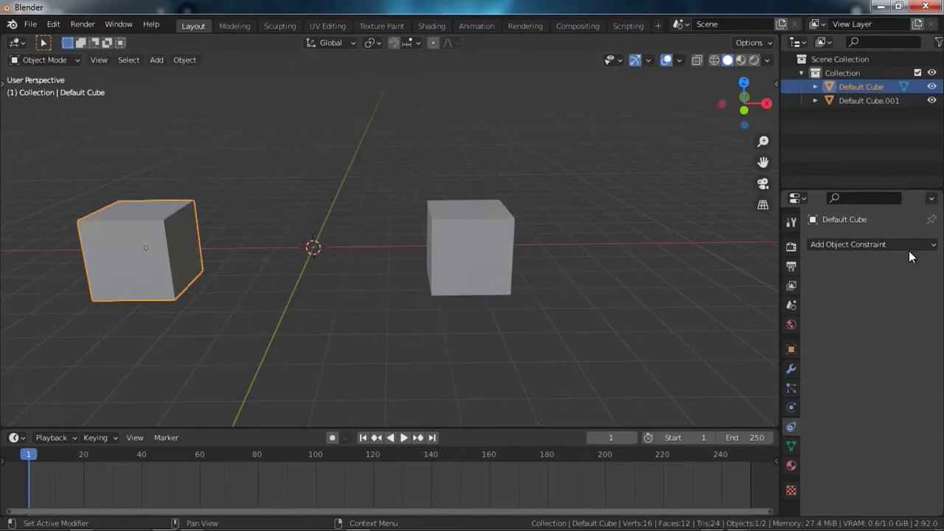
Step: Add a Copy Rotation constraint to the original cube with Default Cube.001 as the target
left_click(909, 251)
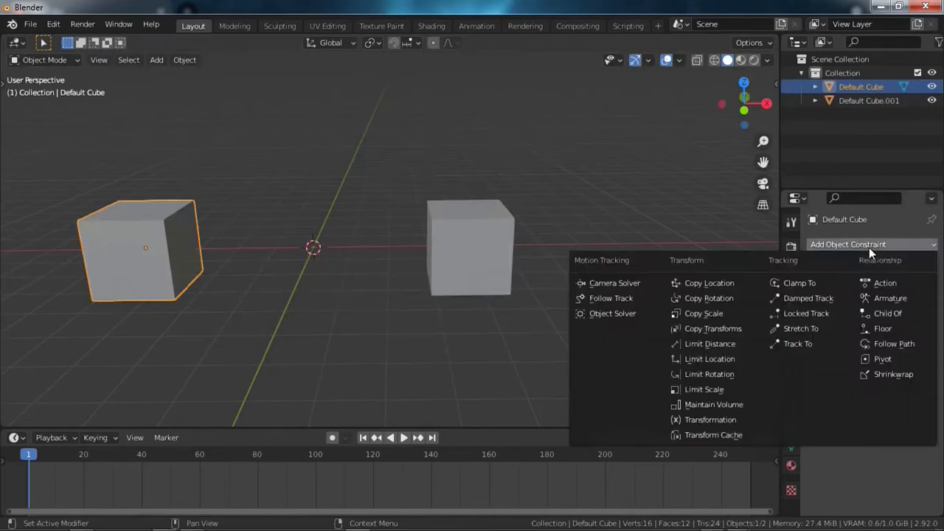
left_click(666, 294)
left_click(914, 288)
left_click(483, 236)
Step: Try rotating Default Cube.001 to test the constraint, and remove Copy Rotation from the original cube
left_click(482, 261)
key("r")
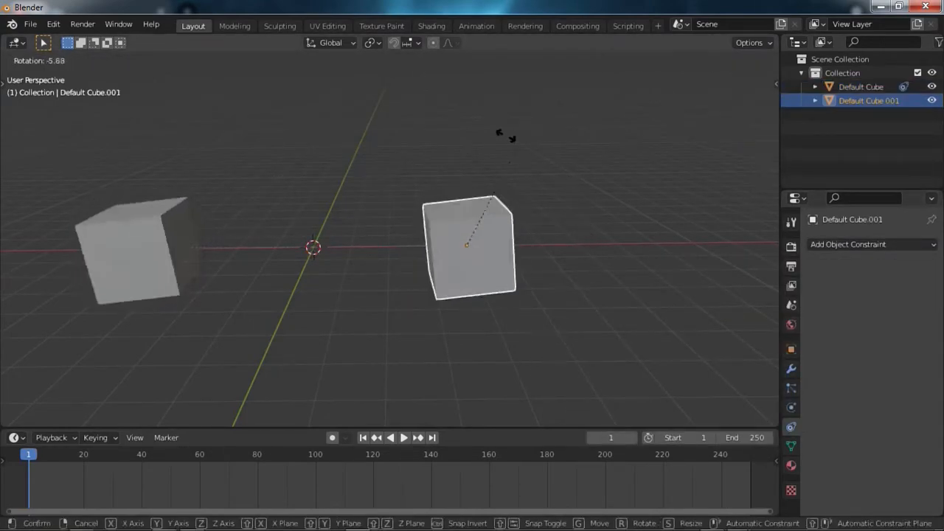
key("Escape")
left_click(168, 232)
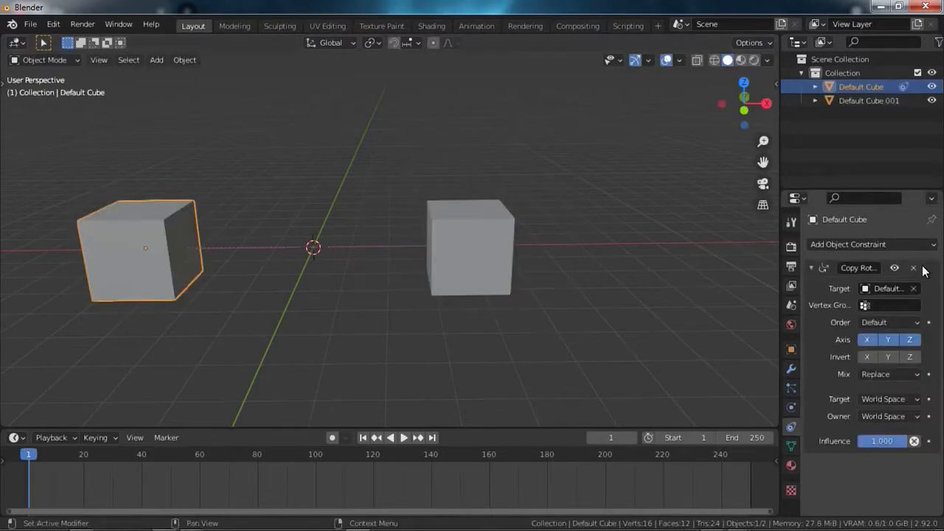
left_click(913, 268)
Step: Parent the original cube to Default Cube.001
left_click(492, 250)
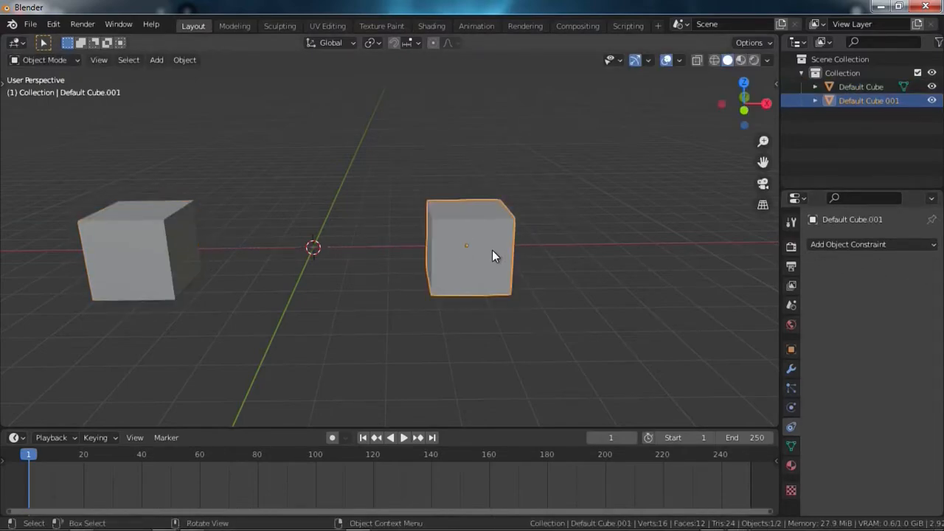
key("ctrl+z")
left_click(464, 256, "shift")
key("ctrl+p")
left_click(463, 256)
Step: Try rotating the parent cube to compare parenting with the Copy Rotation constraint, and cancel the rotation
left_click(474, 244)
key("r")
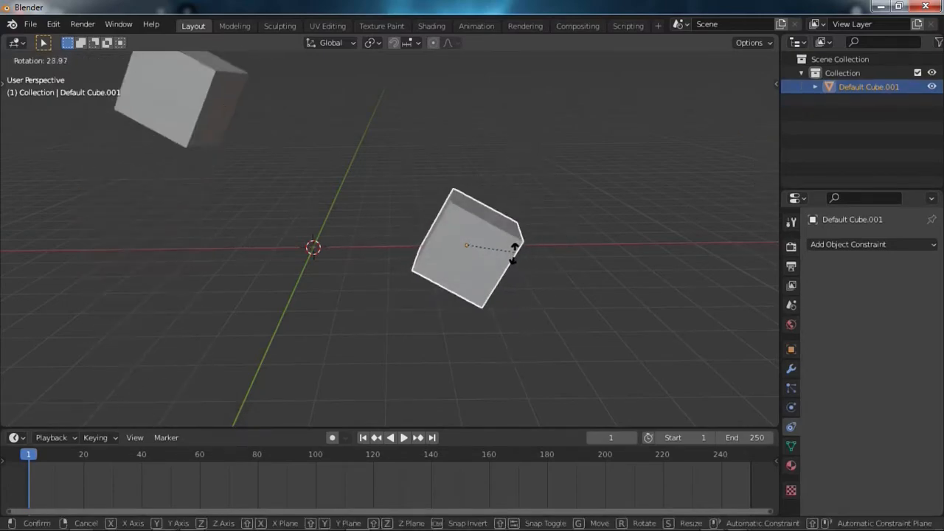
right_click(530, 208)
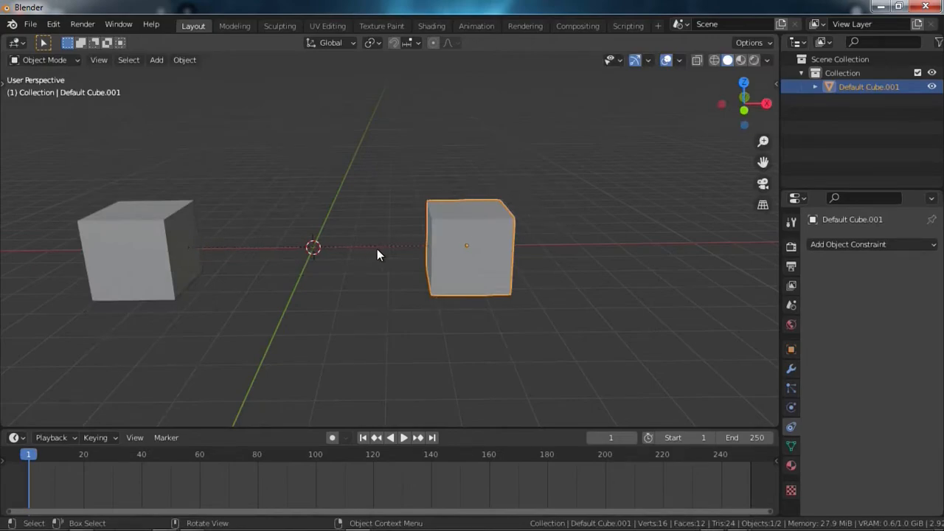
Step: Select both cubes and clear the parent relationship between them
left_click(197, 244)
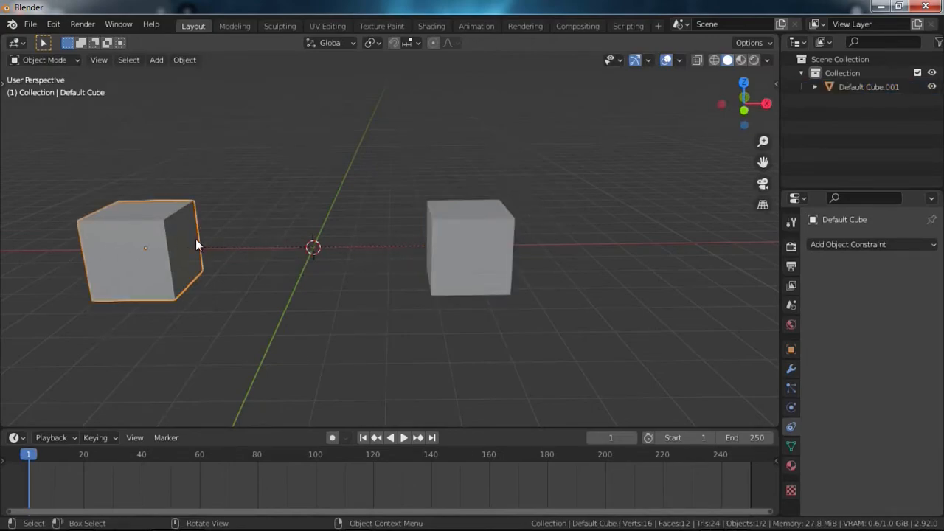
left_click(449, 250, "shift")
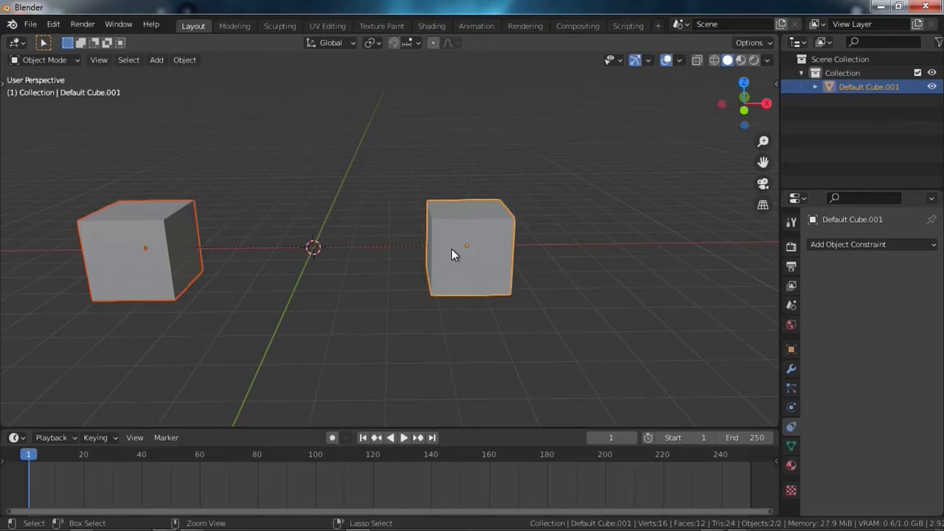
key("alt+p")
left_click(451, 248)
Step: Enable the Screencast Keys display in the 3D viewport and hide the sidebar again
key("n")
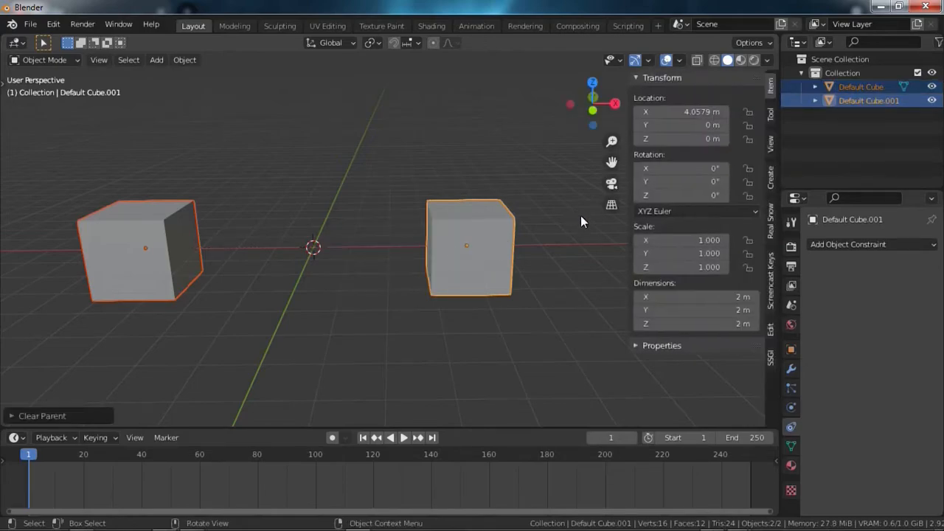
left_click(770, 273)
left_click(693, 78)
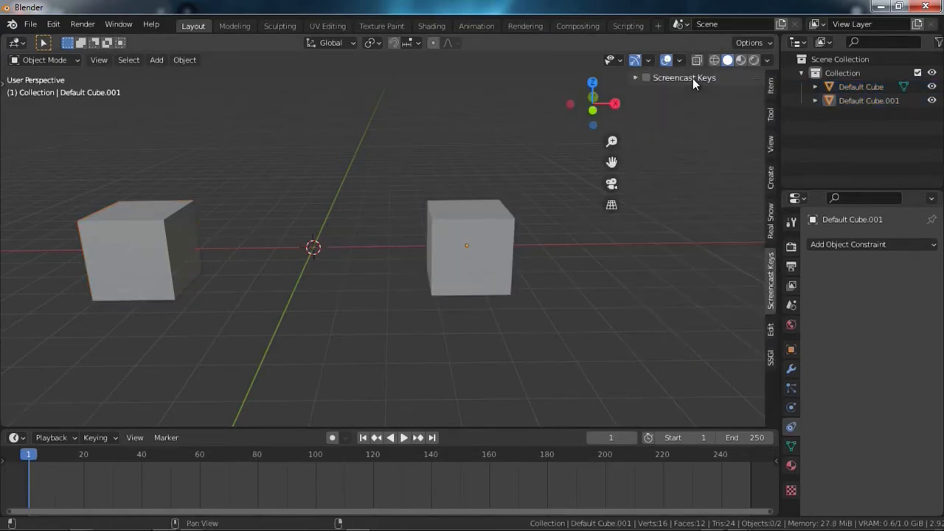
left_click(635, 78)
left_click(643, 78)
key("n")
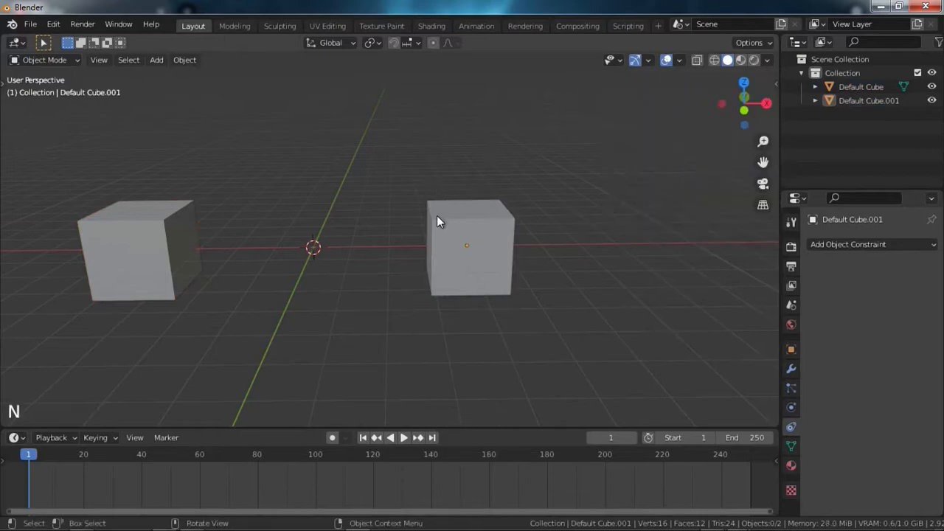
Step: Add a Copy Scale constraint to the original cube with Default Cube.001 as the target
left_click(79, 258)
left_click(813, 246)
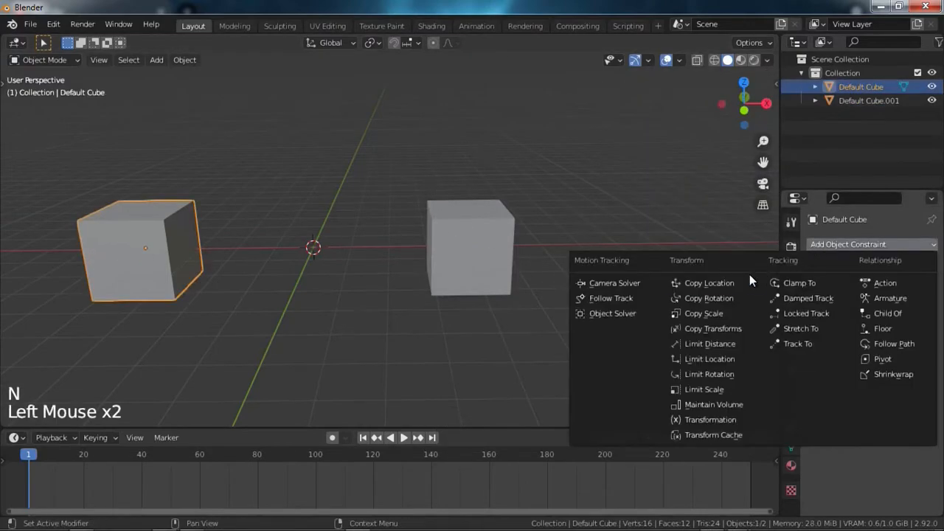
left_click(710, 313)
left_click(915, 289)
left_click(503, 259)
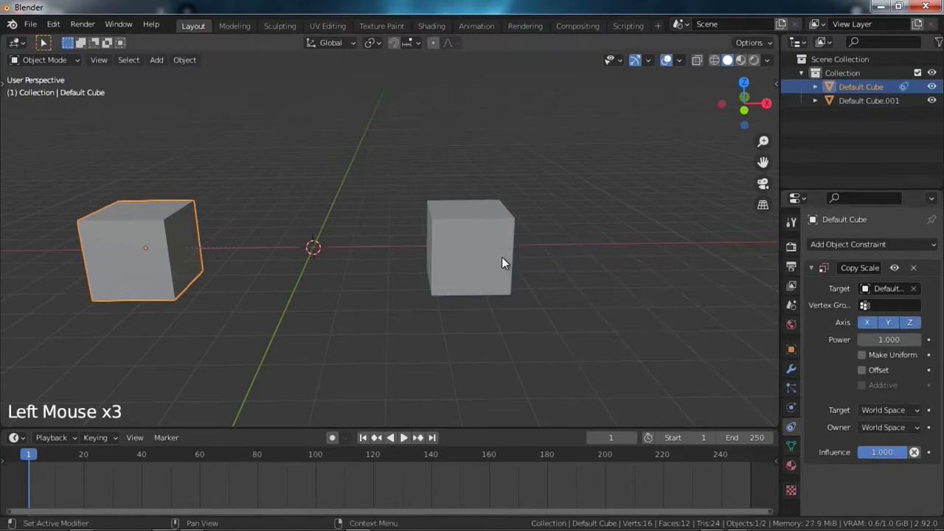
Step: Try scaling Default Cube.001 to test the constraint, and remove Copy Scale from the original cube
left_click(501, 257)
key("s")
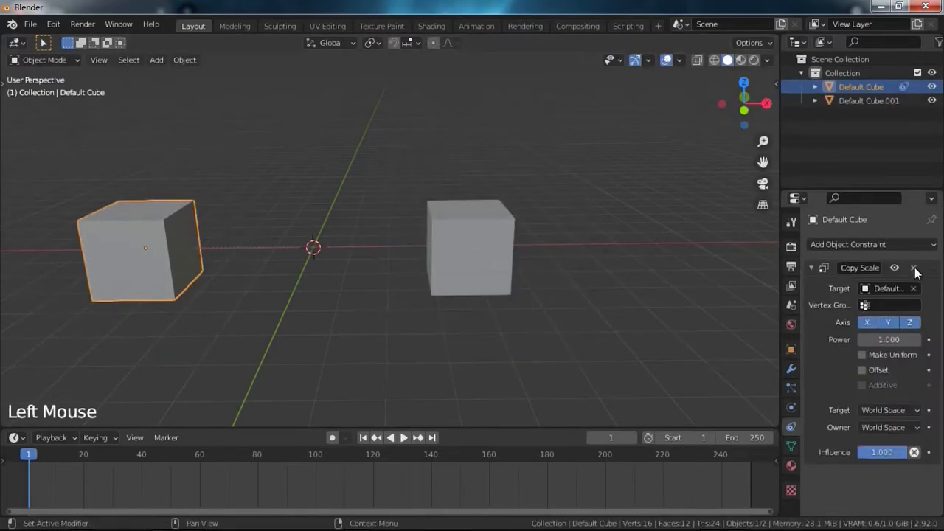
left_click(914, 269)
Step: Add a Copy Transforms constraint to the original cube with Default Cube.001 as the target
left_click(909, 249)
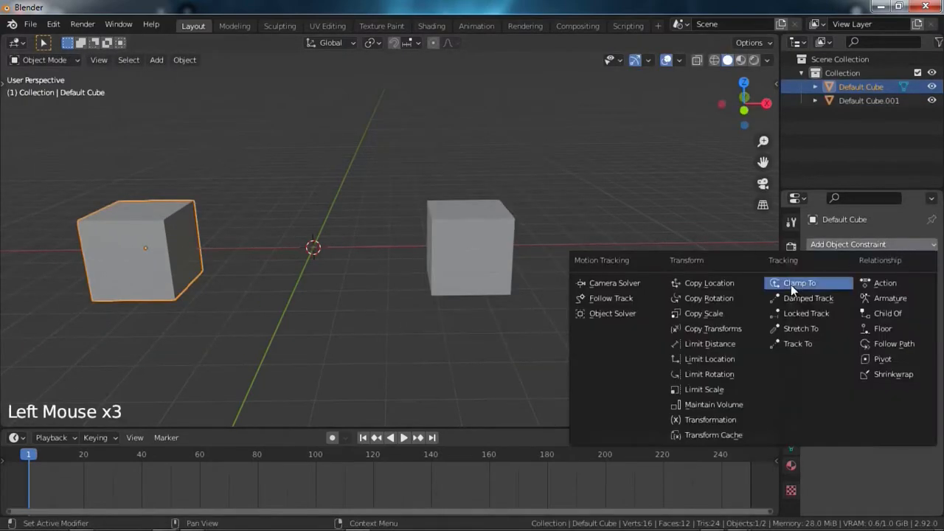
left_click(747, 328)
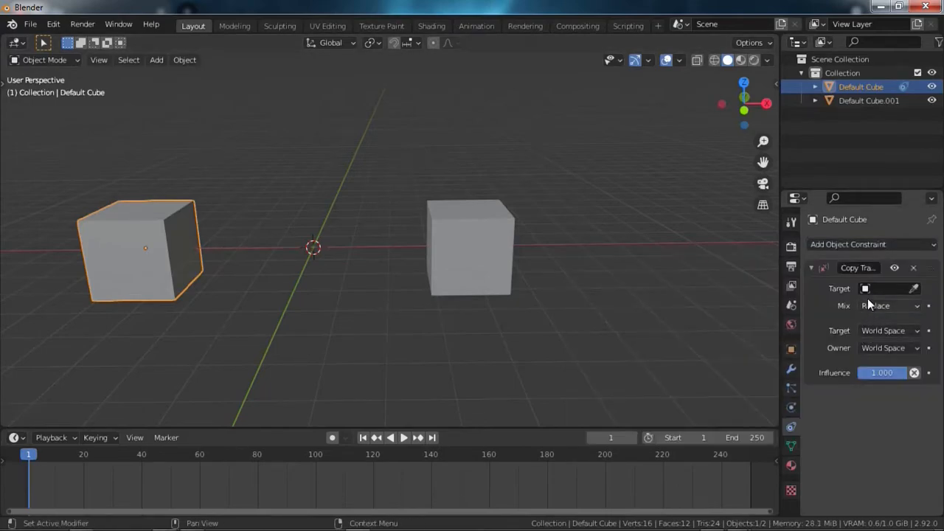
left_click(913, 288)
left_click(472, 267)
left_click(493, 236)
left_click(485, 250)
left_click(484, 250)
left_click(484, 250)
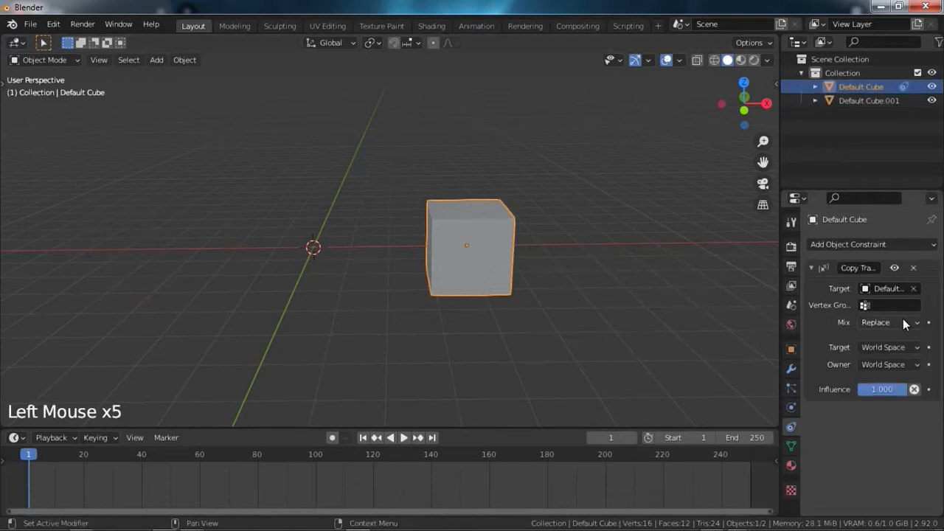
Step: Lower the Copy Transforms influence to 0.459 and try rotating and moving Default Cube.001 to test the partial effect
mouse_move(885, 388)
left_mouse_down()
mouse_move(867, 388)
mouse_move(897, 388)
mouse_move(857, 389)
mouse_move(885, 388)
mouse_move(874, 389)
left_mouse_up()
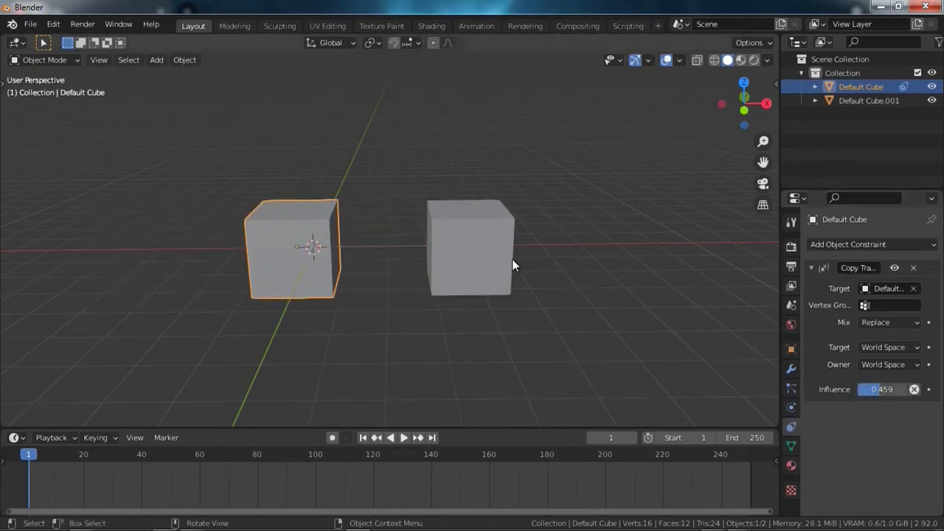
left_click(501, 251)
key("r")
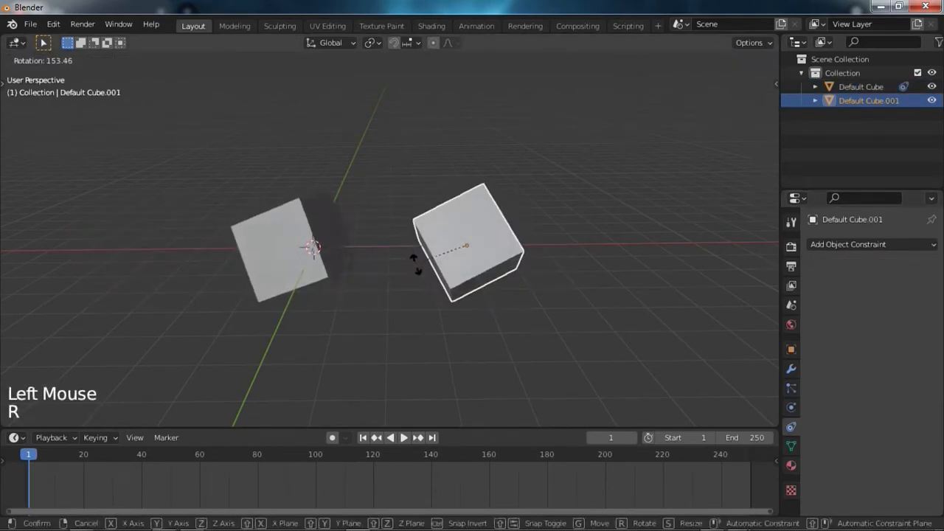
right_click(589, 300)
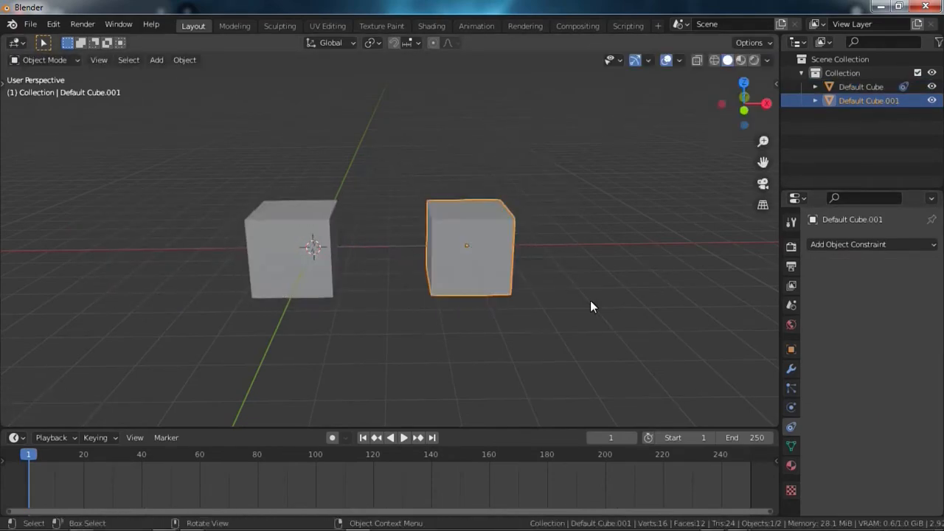
key("g")
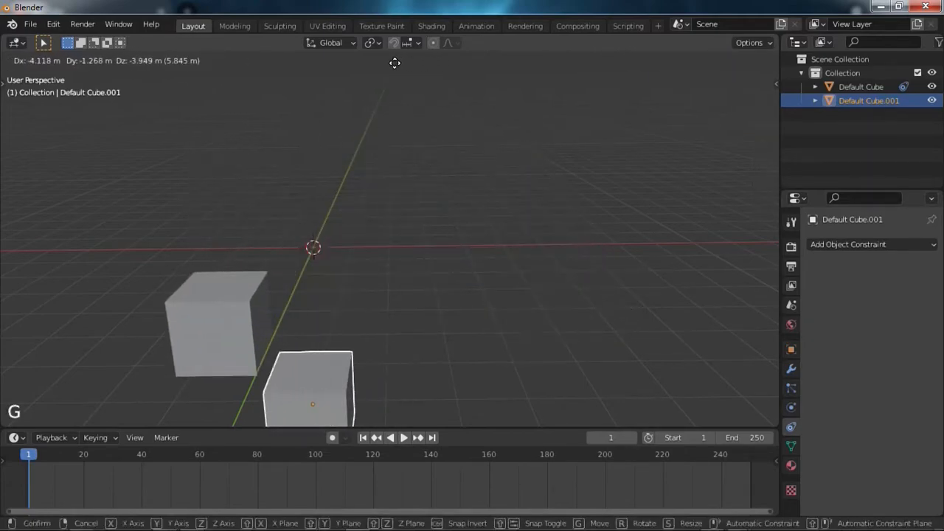
right_click(546, 280)
Step: Restore the Copy Transforms influence to 1.000, set its mix mode to Before Original, and try moving Default Cube.001
left_click(313, 245)
left_click_drag(885, 388, 907, 388)
left_click(883, 347)
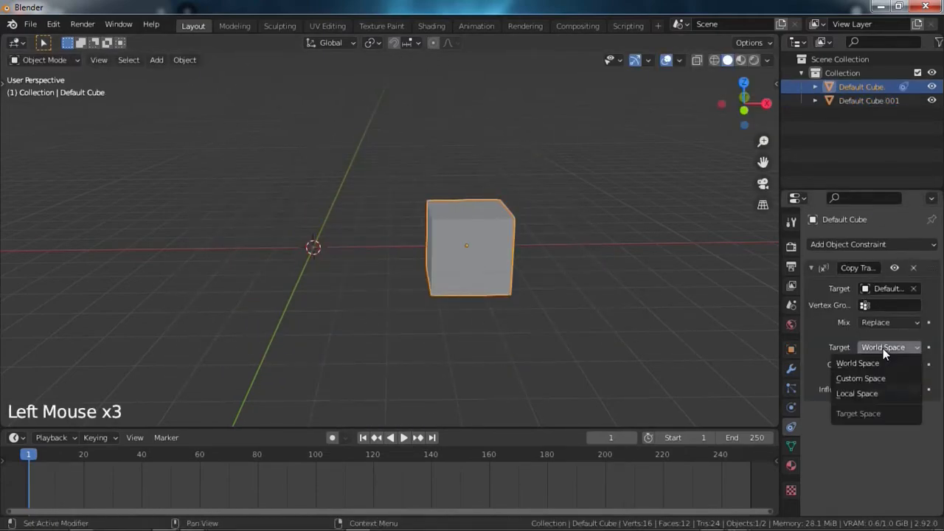
left_click(883, 323)
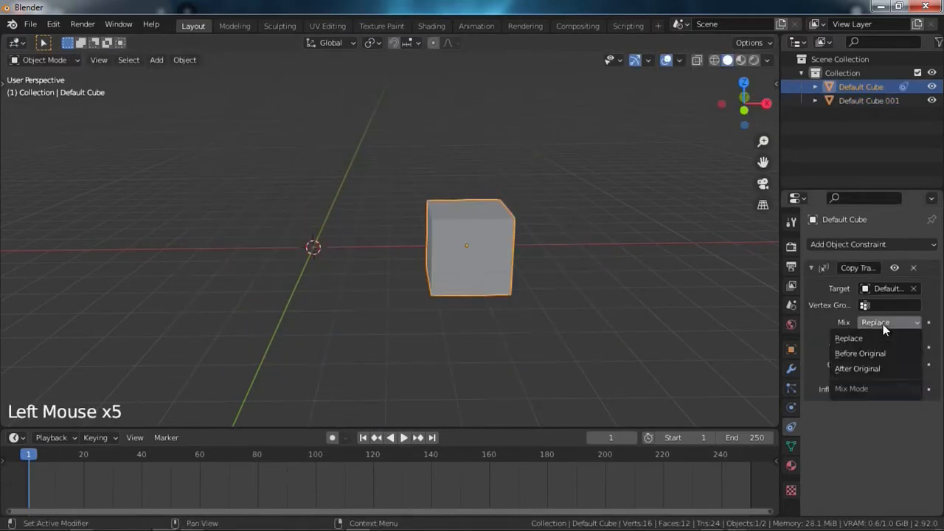
left_click(857, 352)
left_click(450, 258)
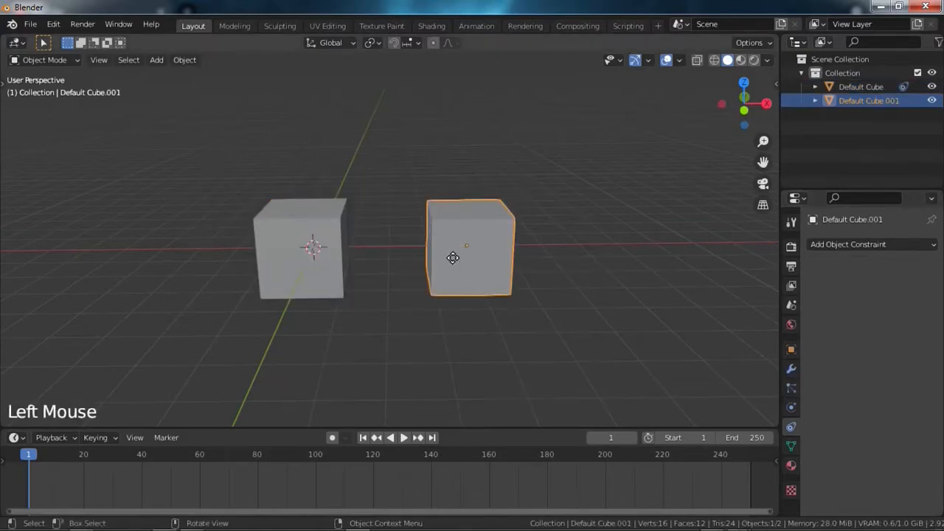
key("g")
right_click(423, 297)
Step: Set the original cube's Copy Transforms mix mode to After Original and try moving the cubes to test it
left_click(328, 281)
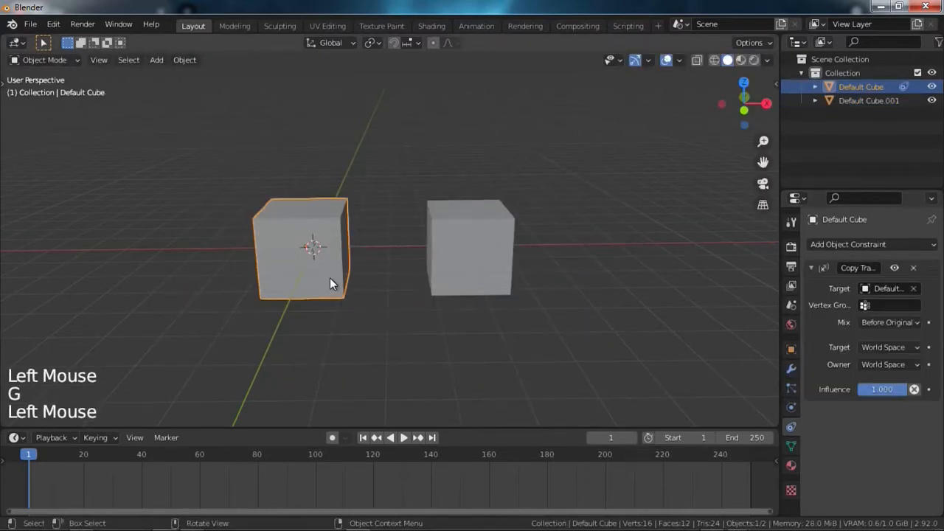
left_click(884, 324)
left_click(888, 368)
left_click(463, 241)
key("g")
left_click(312, 222)
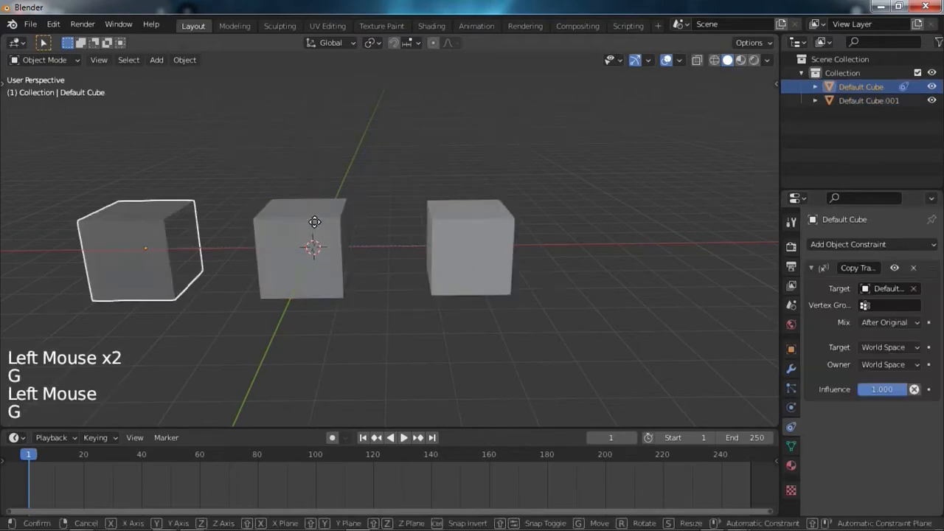
key("g")
left_click(438, 238)
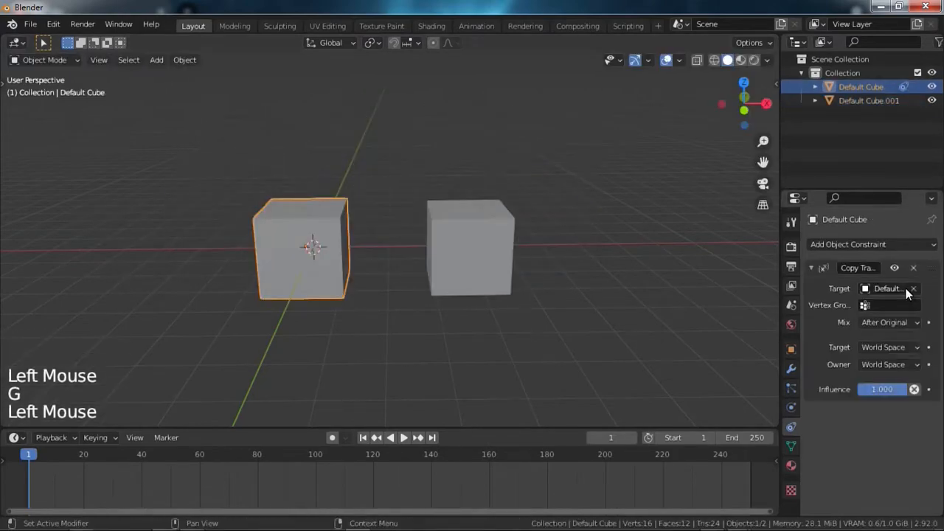
Step: Replace Copy Transforms on the original cube with a Limit Distance constraint targeting Default Cube.001
left_click(912, 289)
left_click(913, 268)
left_click(900, 244)
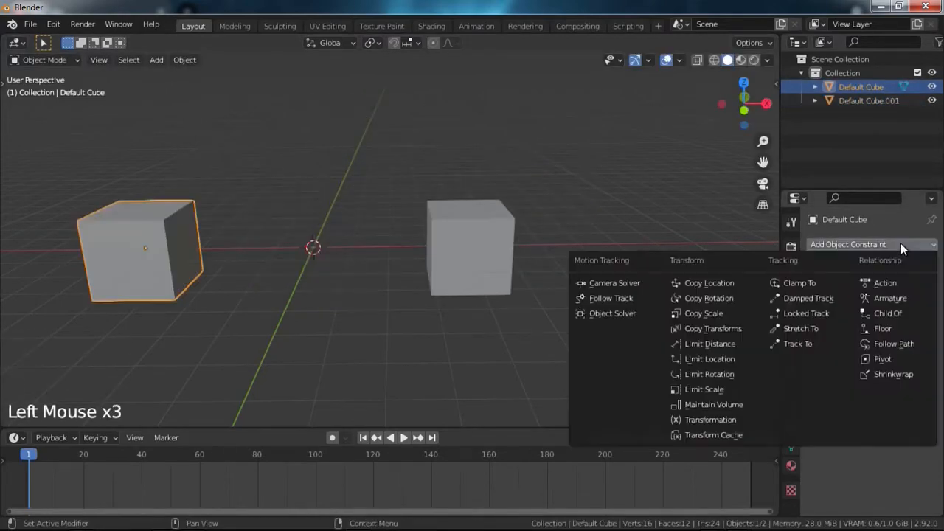
left_click(731, 344)
left_click(912, 288)
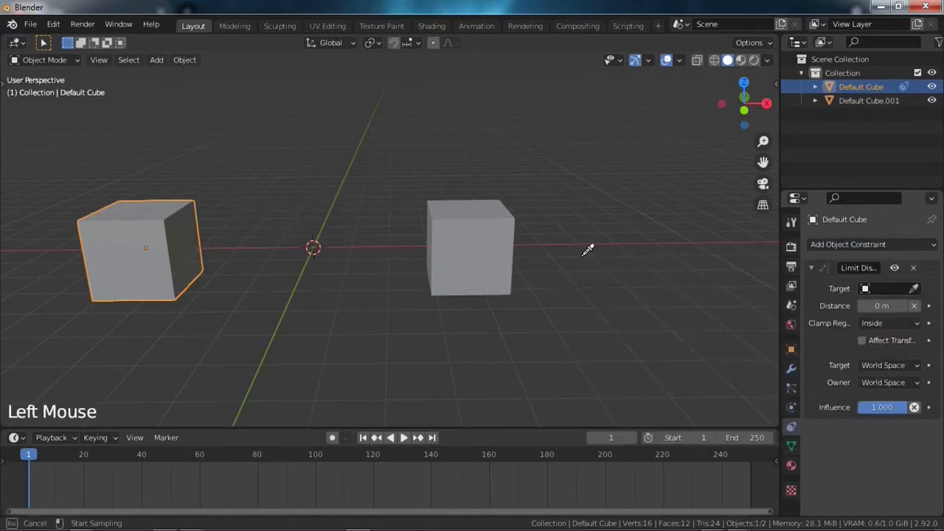
left_click(497, 250)
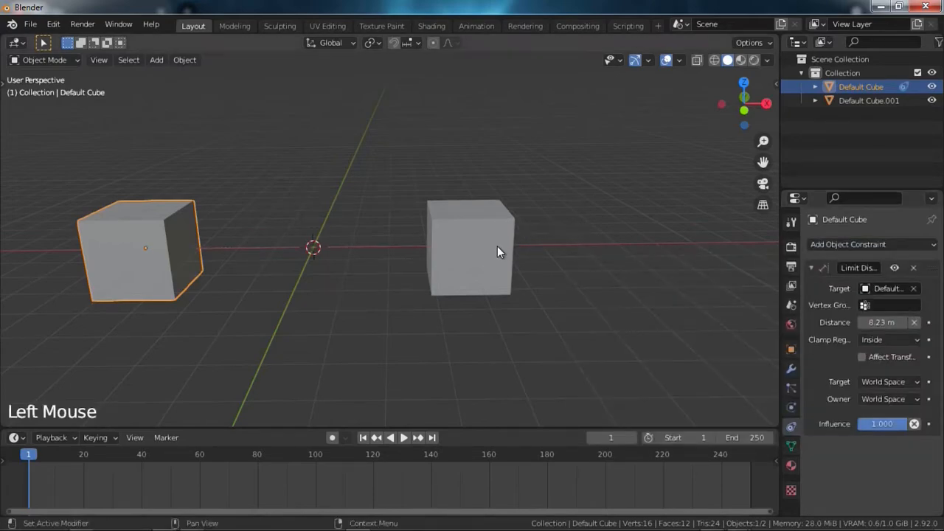
Step: Set the Limit Distance clamp region to Outside and try moving the original cube around the target
left_click(166, 233)
key("g")
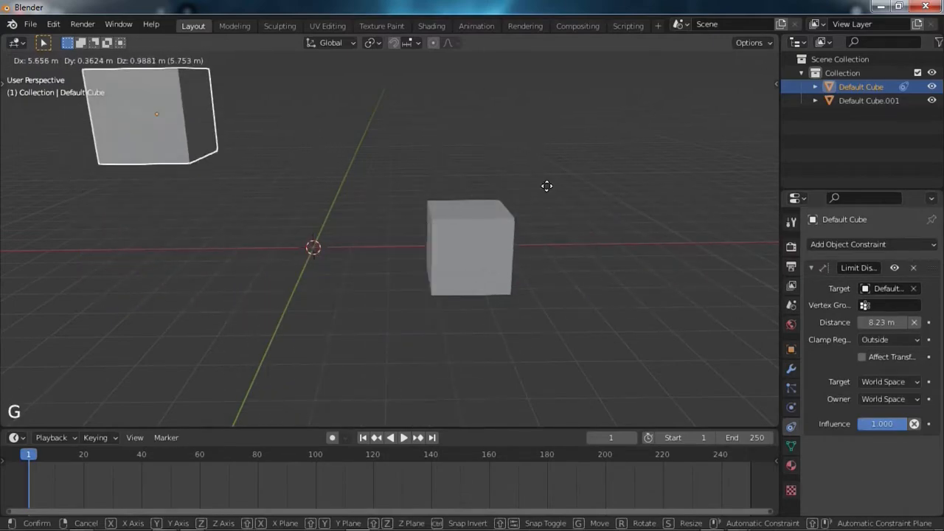
right_click(558, 257)
scroll(264, 249, "down", 6)
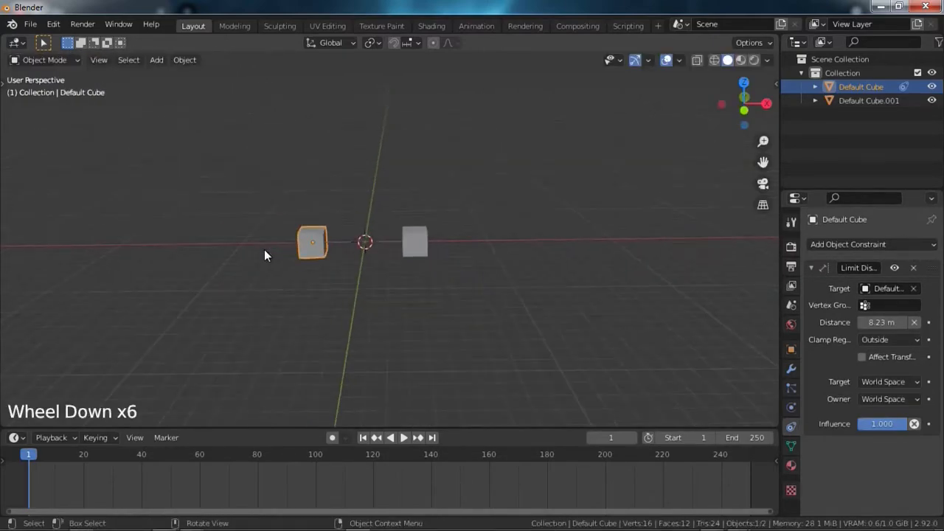
middle_click_drag(264, 249, 331, 270)
key("g")
right_click(290, 261)
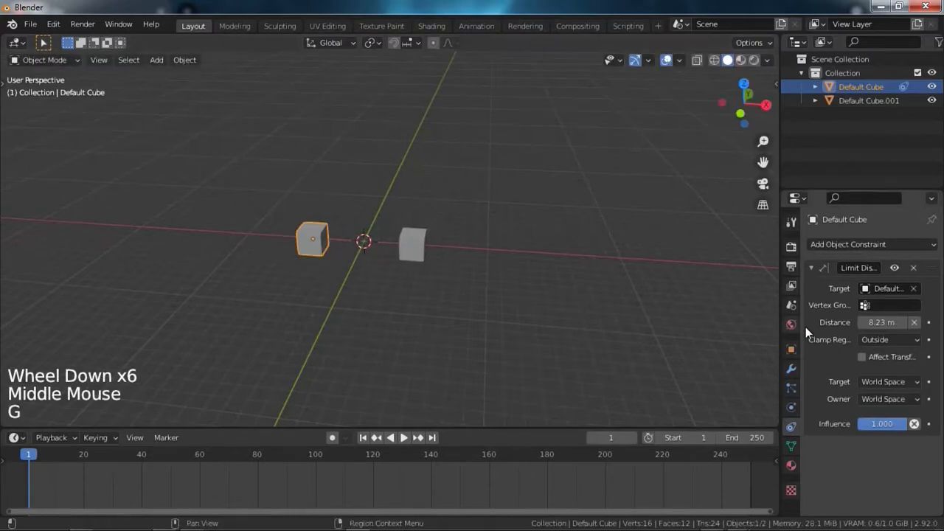
Step: Set the Limit Distance clamp region to Inside and try moving the original cube within the limit
left_click(874, 339)
left_click(870, 355)
key("g")
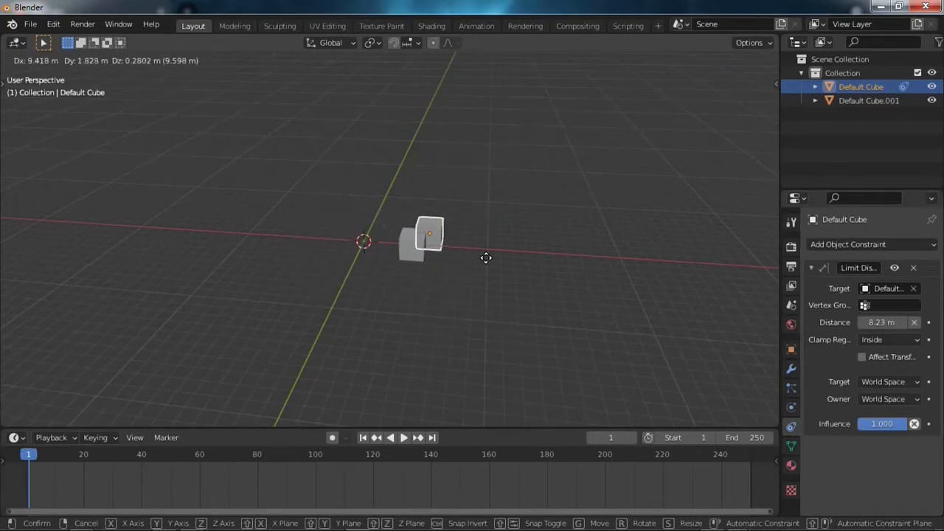
left_click(328, 269)
scroll(447, 297, "up", 3)
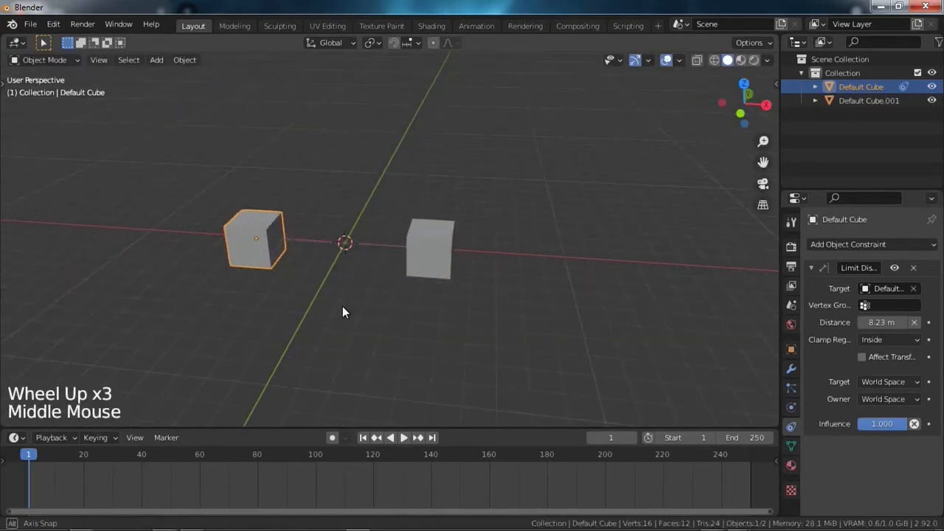
middle_click_drag(344, 312, 472, 280)
key("g")
right_click(46, 244)
Step: Switch the Limit Distance clamp region back to Outside and test it by moving the original cube past the target
left_click(861, 342)
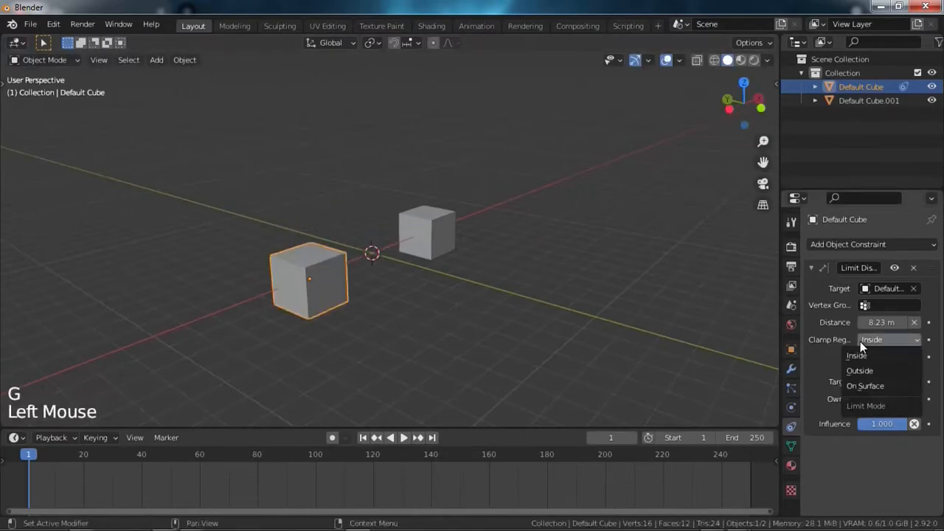
left_click(858, 370)
key("g")
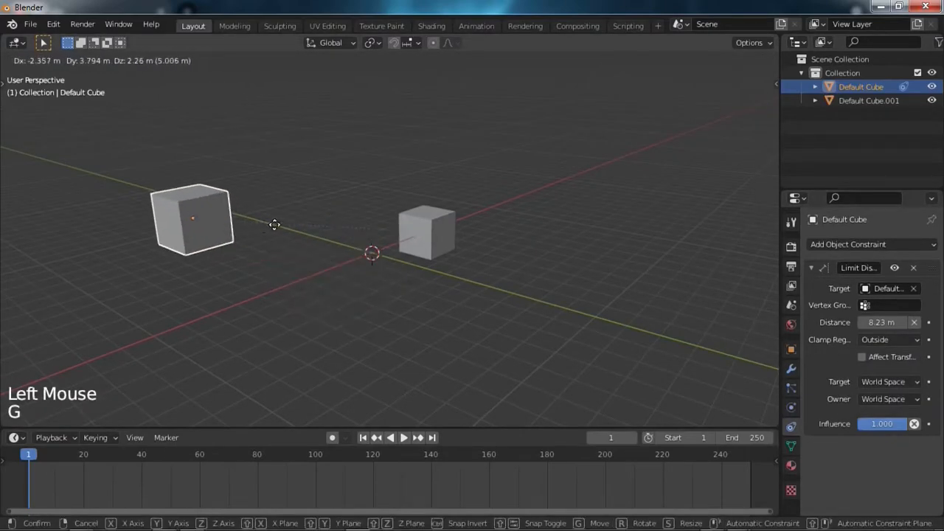
middle_click_drag(398, 232, 315, 236)
key("g")
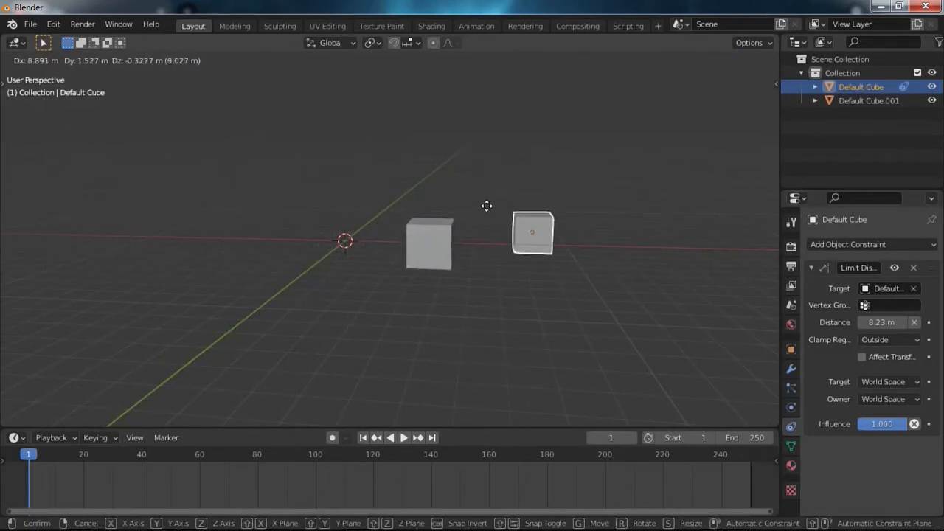
left_click(214, 205)
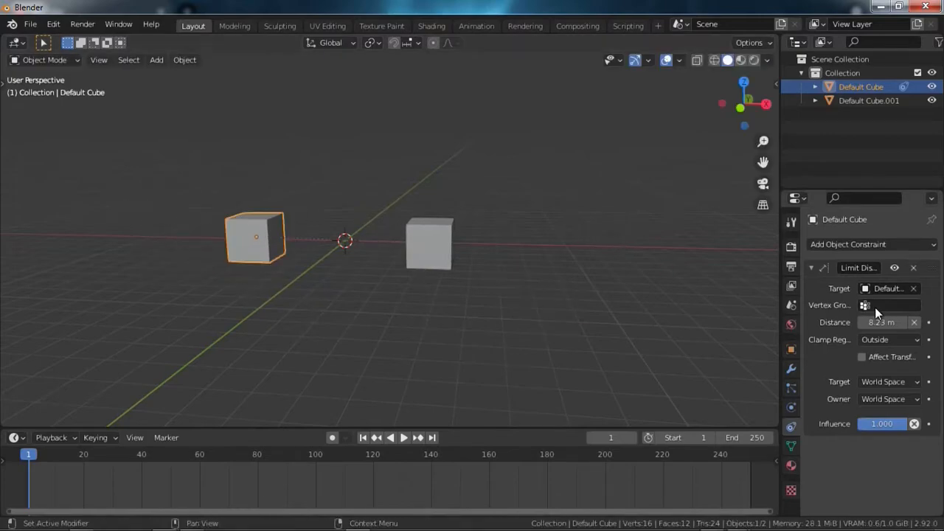
Step: Reduce the Limit Distance value to 2.13 m and try moving the original cube close to the target
mouse_move(879, 323)
left_mouse_down()
mouse_move(915, 322)
mouse_move(859, 322)
mouse_move(870, 322)
left_mouse_up()
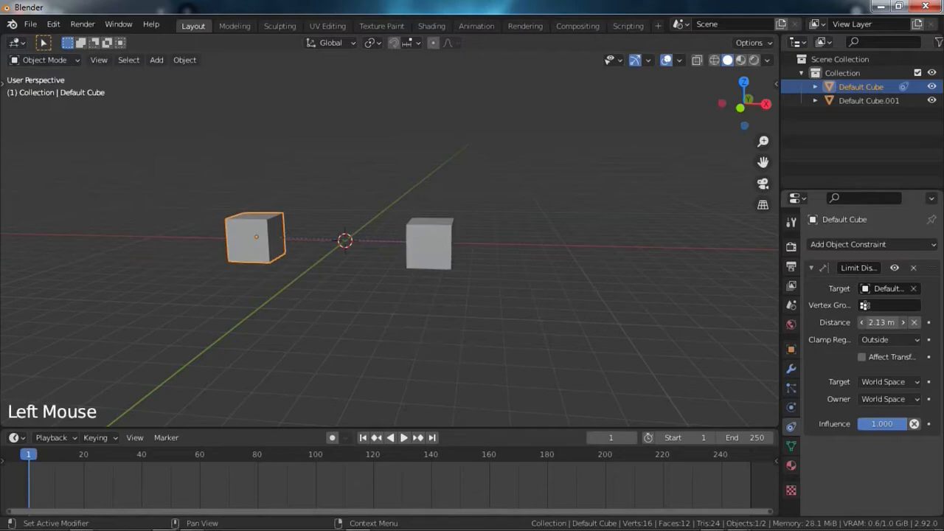
key("g")
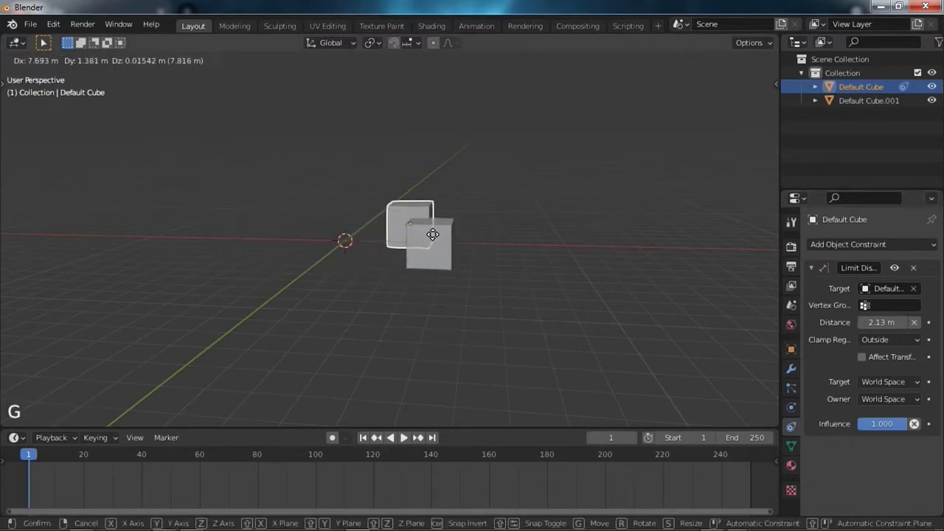
left_click(313, 238)
Step: Increase the Limit Distance value to 19.2 m and try moving the original cube around the target
left_click_drag(851, 318, 903, 322)
key("g")
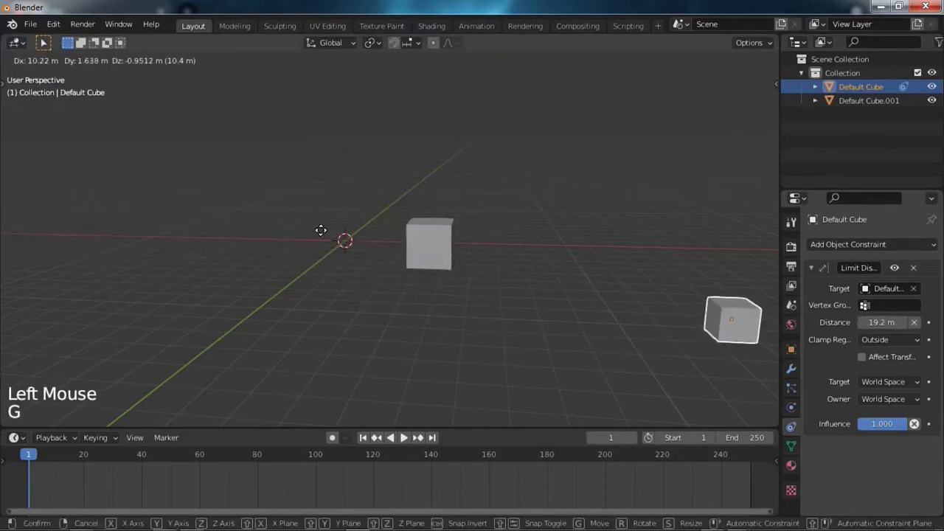
right_click(285, 234)
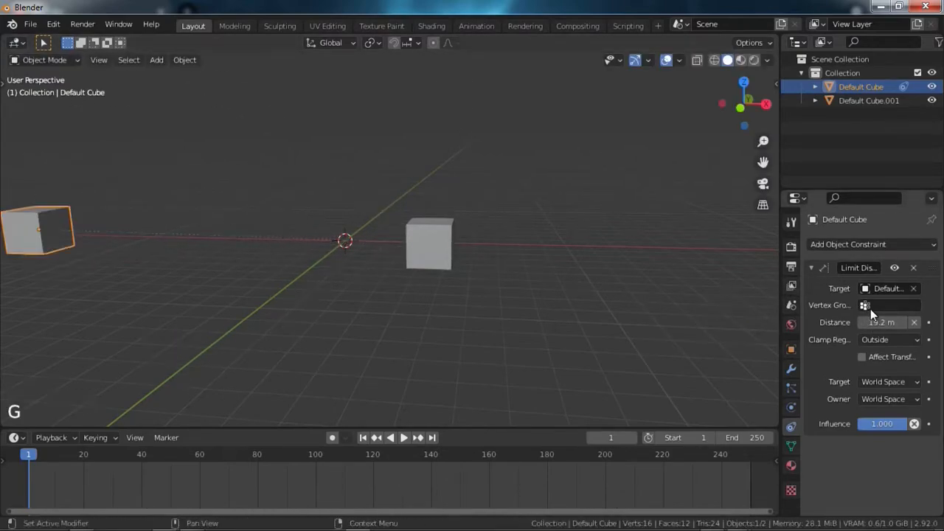
Step: Remove Limit Distance from the original cube and add a Limit Location constraint in its place
left_click(913, 322)
left_click(913, 268)
left_click(881, 248)
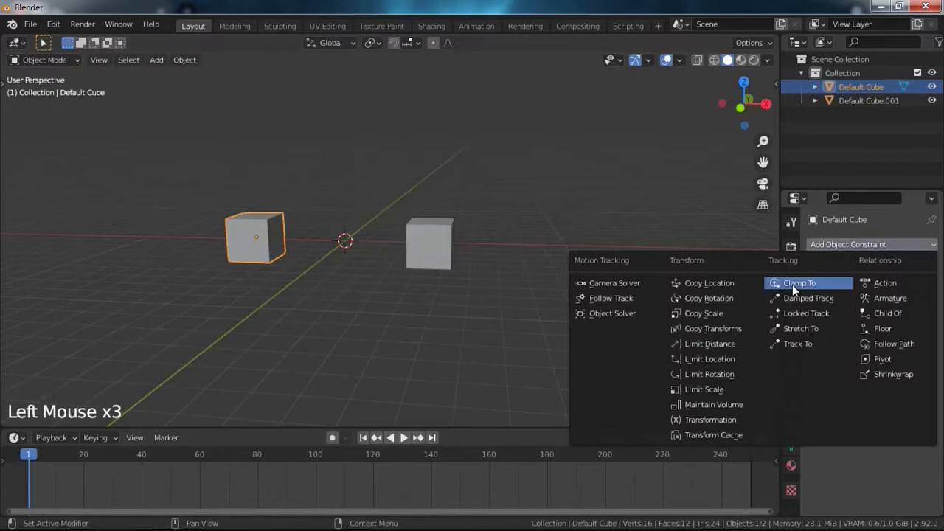
left_click(747, 358)
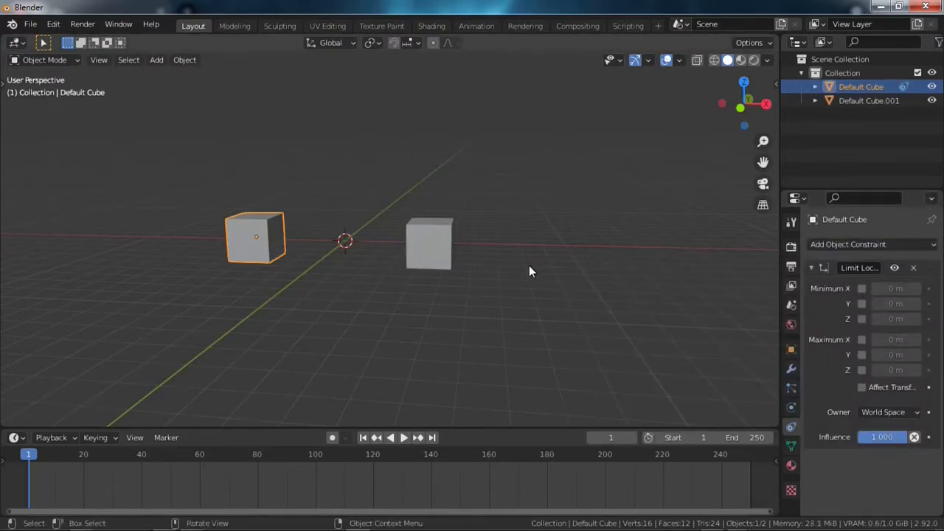
scroll(391, 279, "up", 2)
middle_click_drag(351, 263, 442, 282)
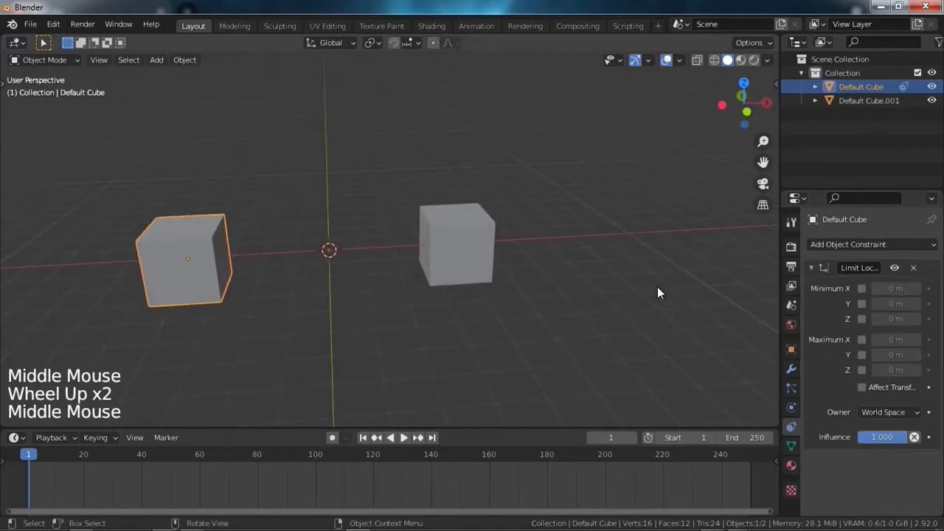
Step: Enable the minimum and maximum X limits in Limit Location and set the maximum X to 21 m
left_click(860, 288)
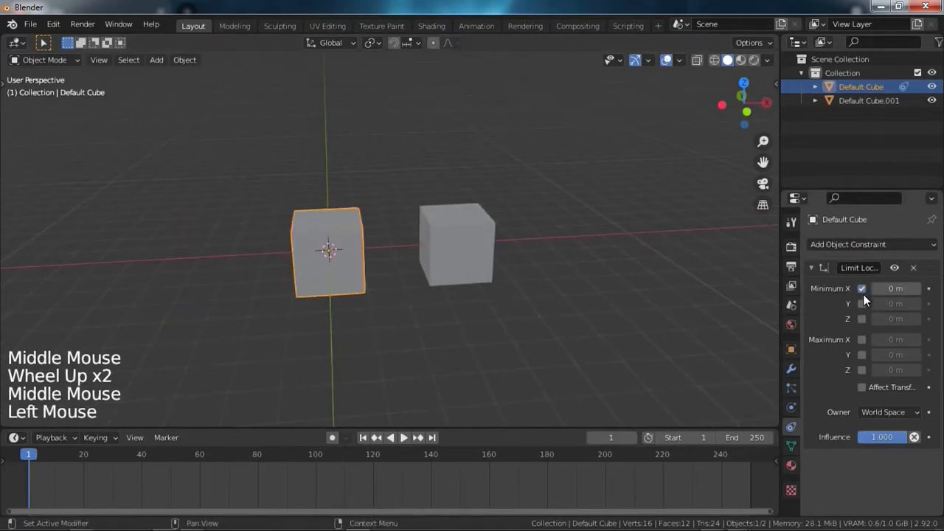
left_click(861, 339)
left_click(861, 340)
left_click(861, 340)
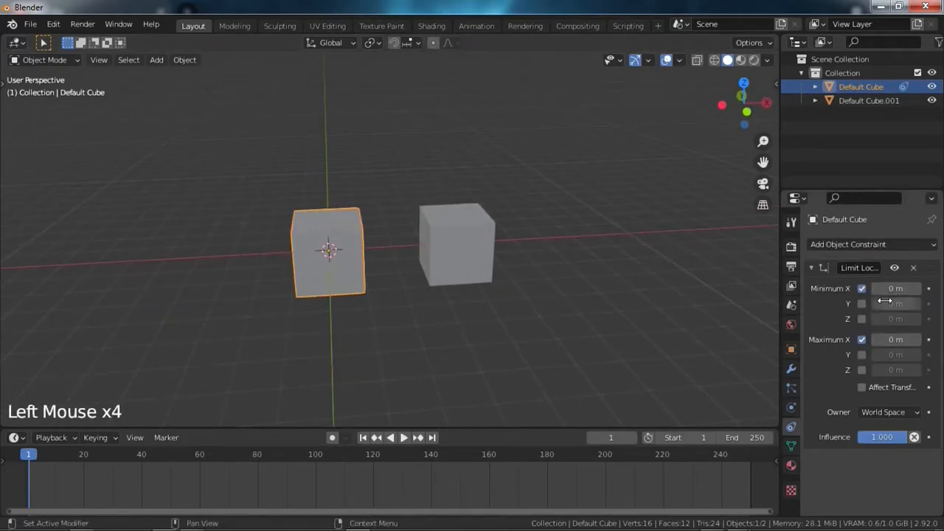
left_click_drag(895, 339, 940, 339)
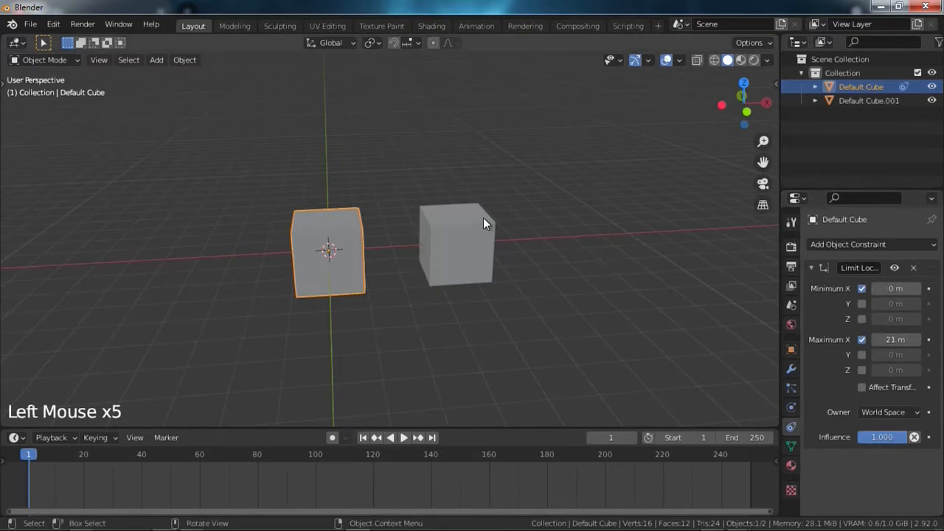
Step: Set the Limit Location minimum X to -7.2 m on the original cube
key("r")
key("x")
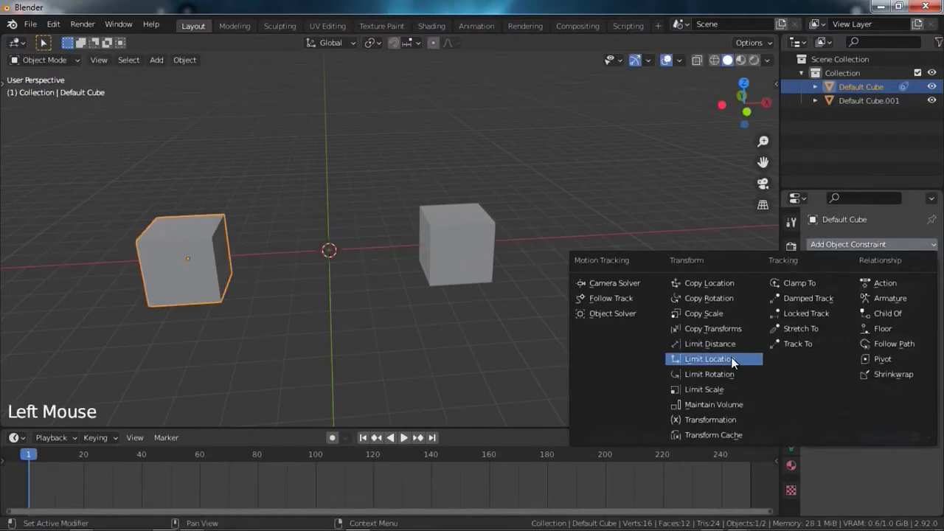
left_click(752, 360)
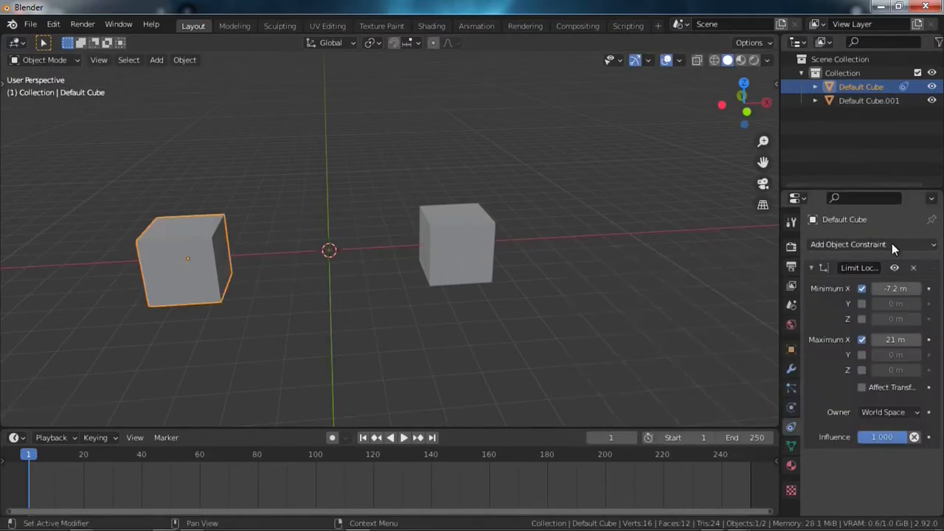
scroll(598, 332, "down", 3)
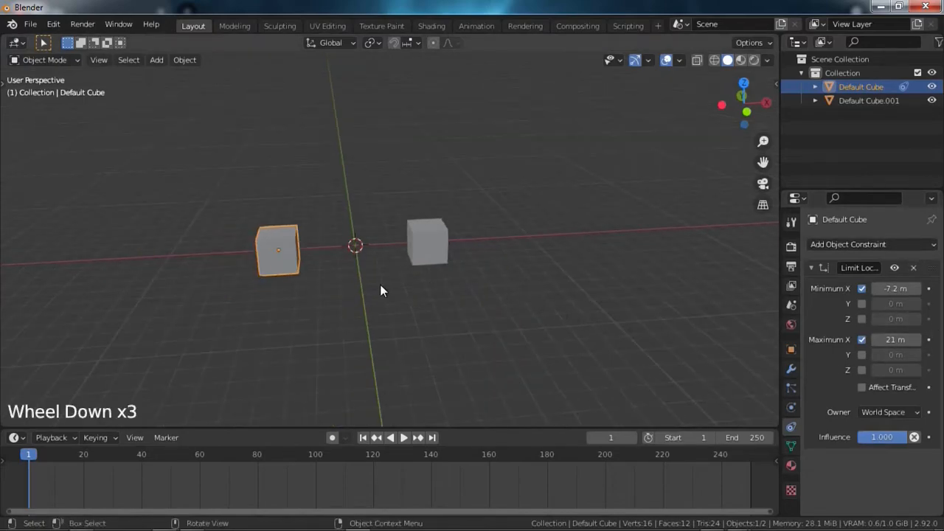
Step: Set the Limit Location maximum X to 3.3 m and try moving the original cube within the X limits
key("g")
right_click(173, 253)
left_click_drag(919, 349, 881, 339)
key("g")
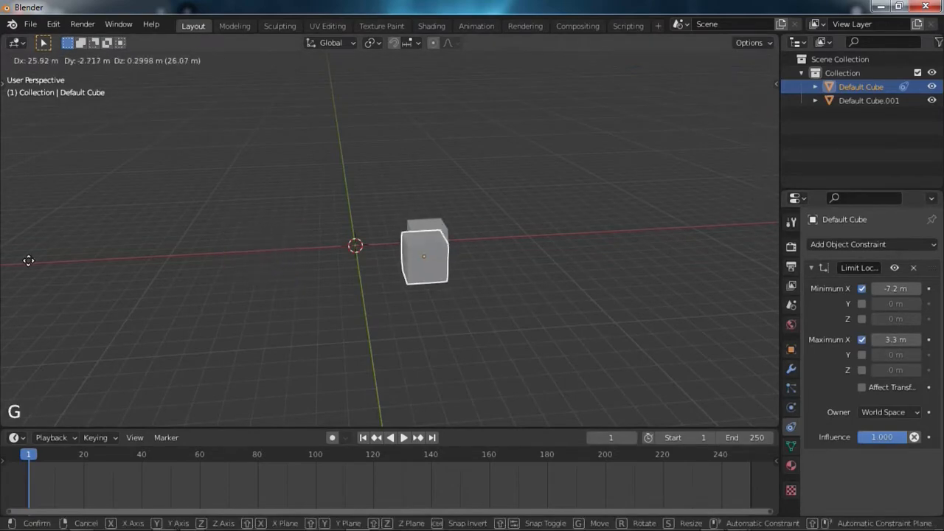
left_click(649, 314)
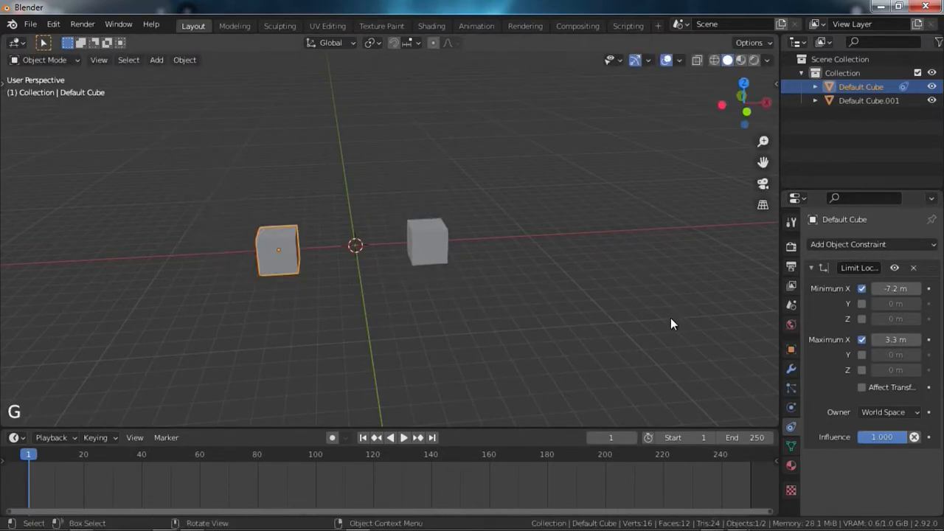
Step: Enable the Limit Location Y limits with minimum -3.1 m and maximum 1.4 m, and try moving the original cube
left_click(860, 304)
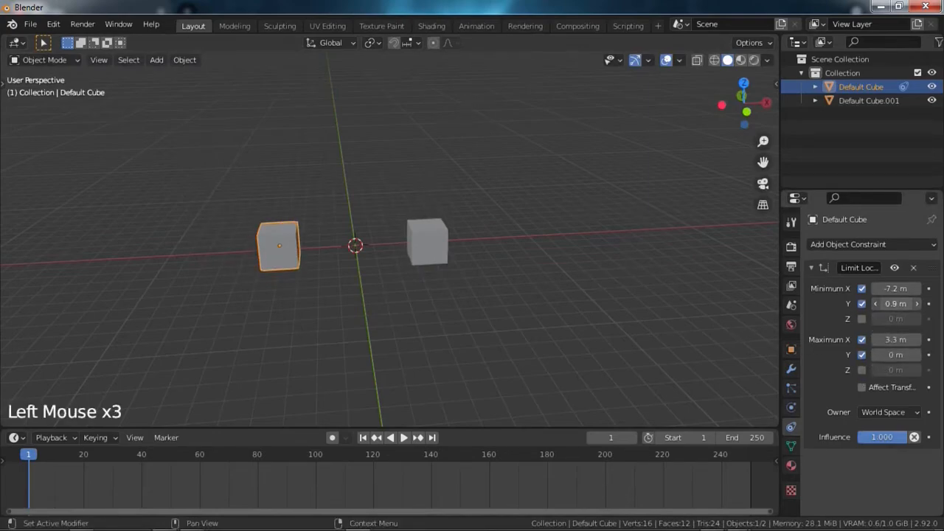
left_click_drag(890, 355, 901, 354)
middle_click_drag(365, 230, 491, 284)
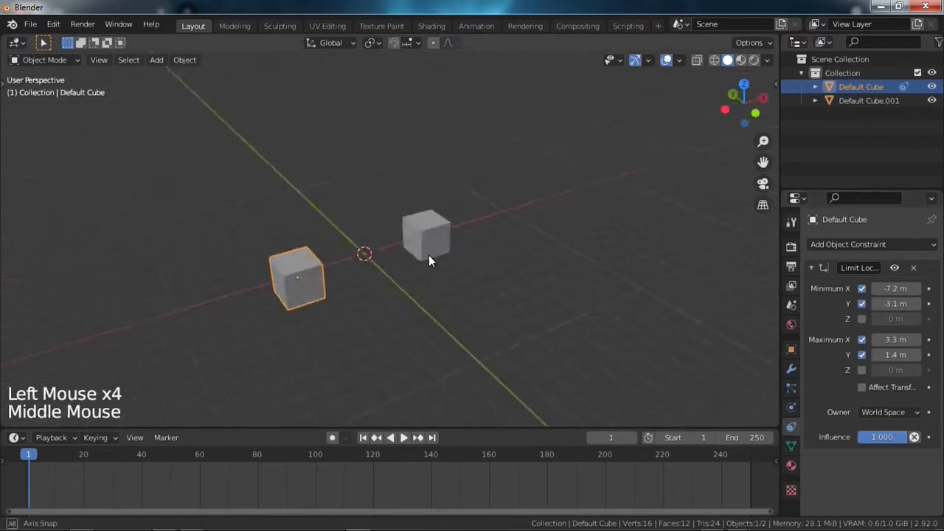
key("g")
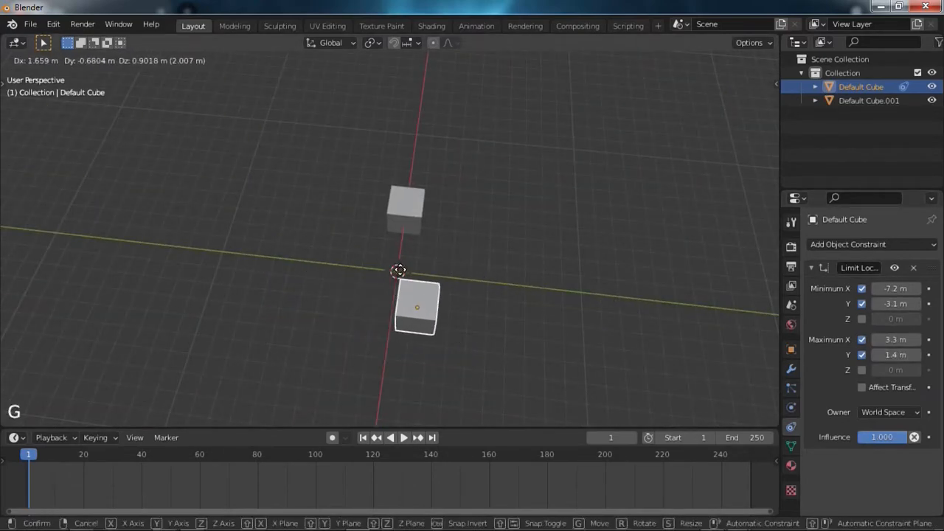
left_click(604, 263)
Step: Remove Limit Location from the original cube and add a Limit Rotation constraint in its place
left_click(915, 268)
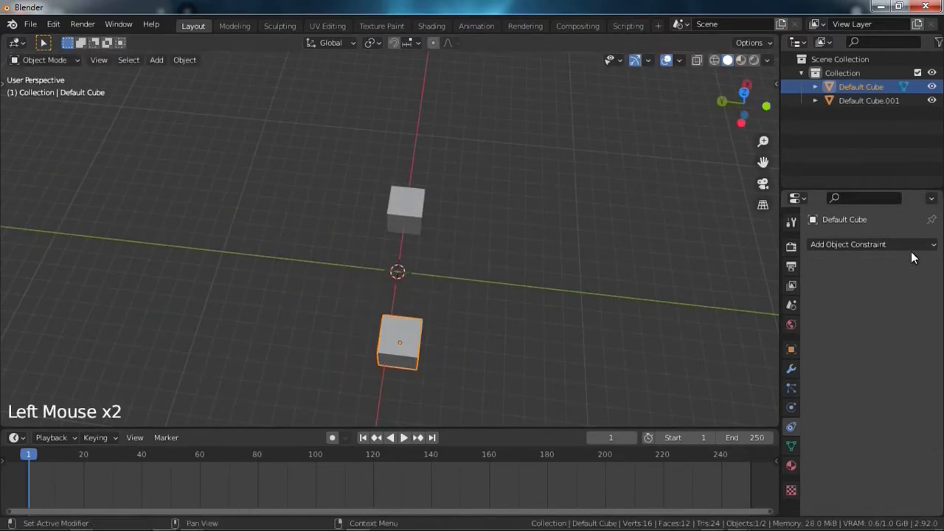
left_click(909, 251)
left_click(737, 378)
middle_click_drag(736, 378, 400, 287)
scroll(400, 287, "up", 2)
middle_click_drag(413, 332, 453, 316, "shift")
middle_click_drag(454, 315, 546, 295, "shift")
Step: Enable Limit X in Limit Rotation with minimum -9.4° and maximum 6.1°, and try rotating the cube about X
left_click(867, 288)
left_click_drag(894, 288, 906, 288)
middle_click_drag(472, 265, 463, 267)
key("r")
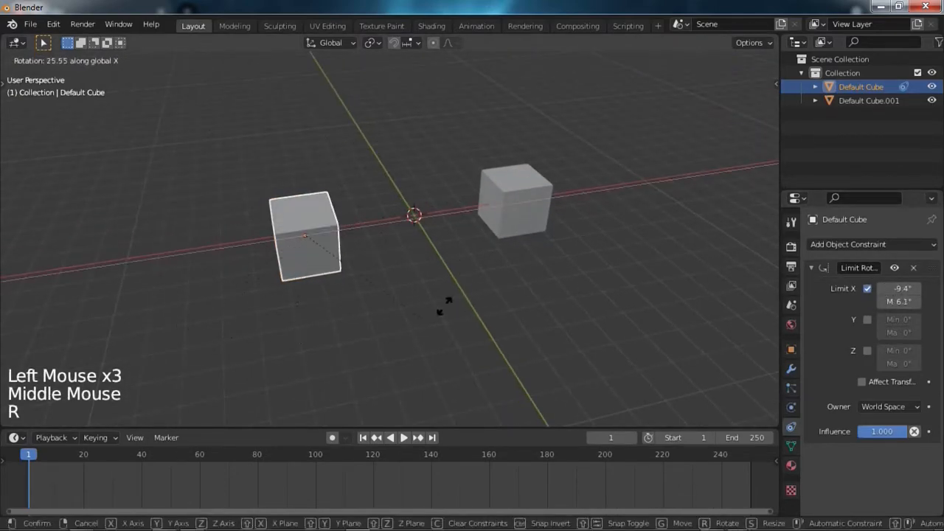
left_click(422, 317)
Step: Replace Limit Rotation with a Limit Scale constraint and enable its minimum and maximum X limits
left_click(847, 244)
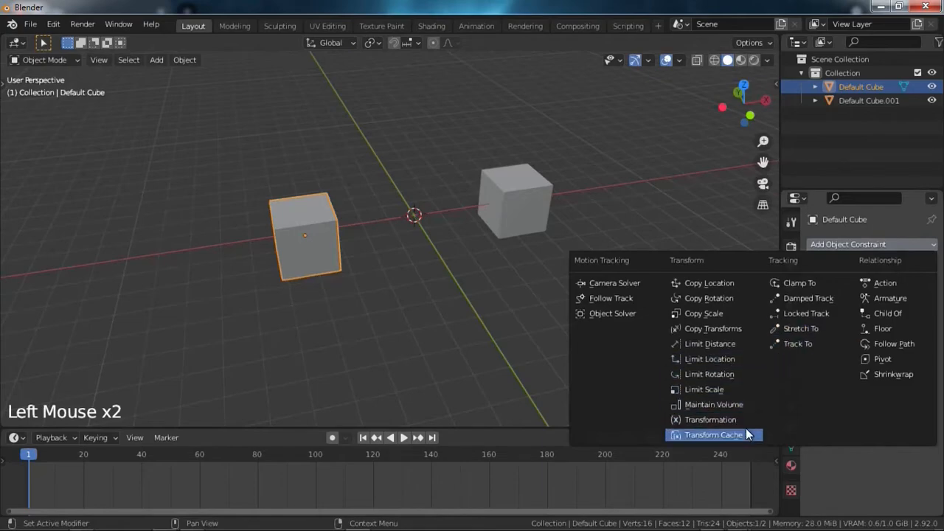
left_click(716, 390)
left_click(861, 289)
left_click(861, 339)
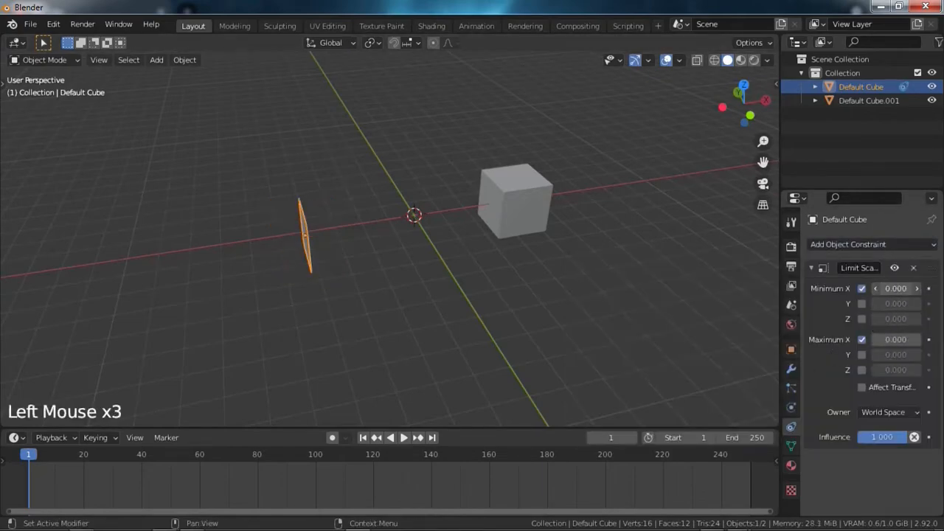
Step: Set the Limit Scale minimum X to -1.100 and maximum X to 1.800, and try scaling the original cube
left_click_drag(896, 339, 914, 340)
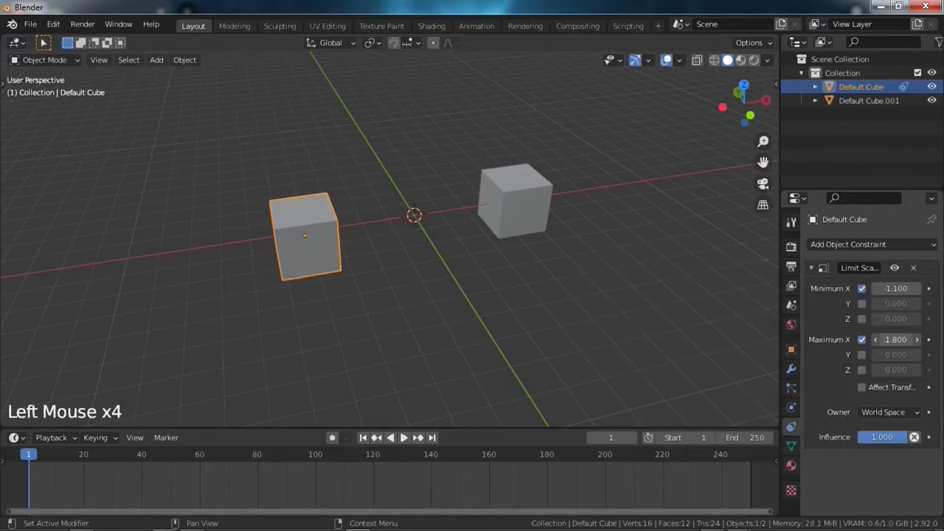
key("s")
key("Escape")
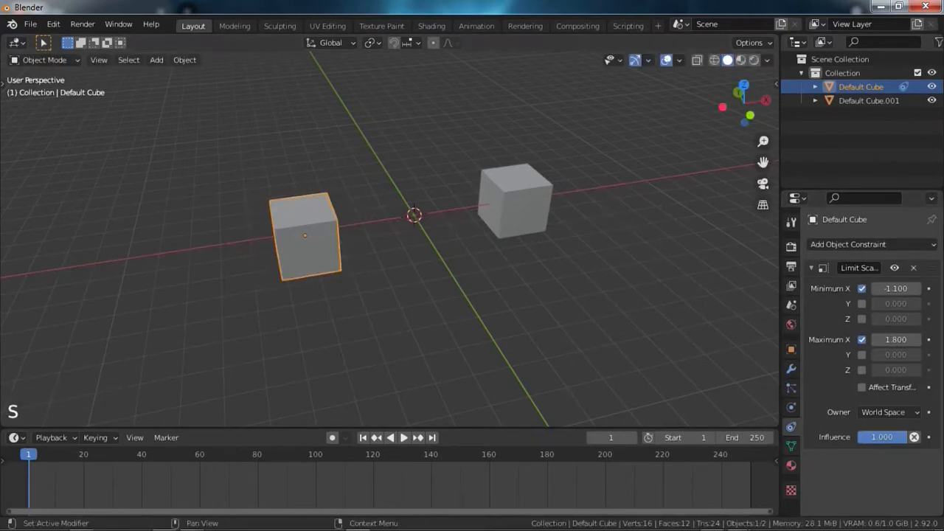
Step: Remove Limit Scale from the original cube and add a Maintain Volume constraint in its place
left_click(912, 268)
left_click(910, 247)
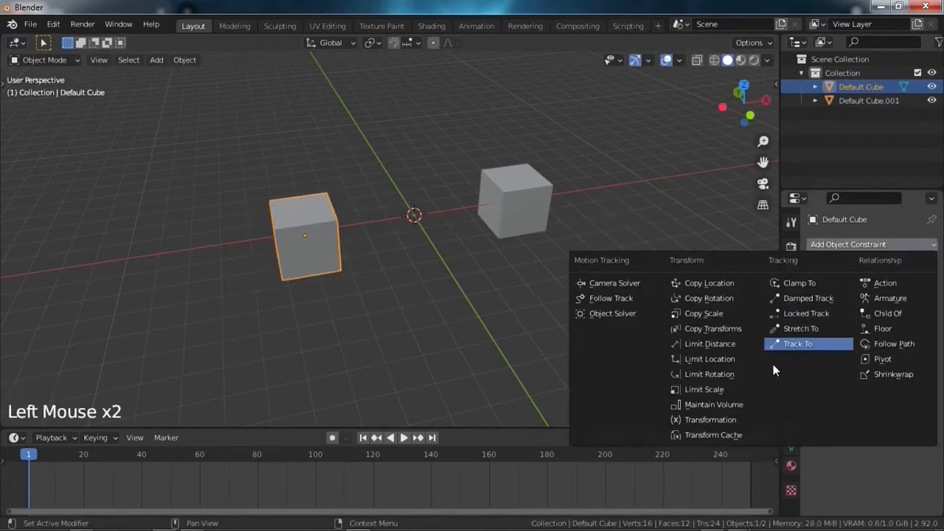
left_click(713, 404)
middle_click_drag(309, 288, 418, 292, "shift")
scroll(424, 262, "up", 3)
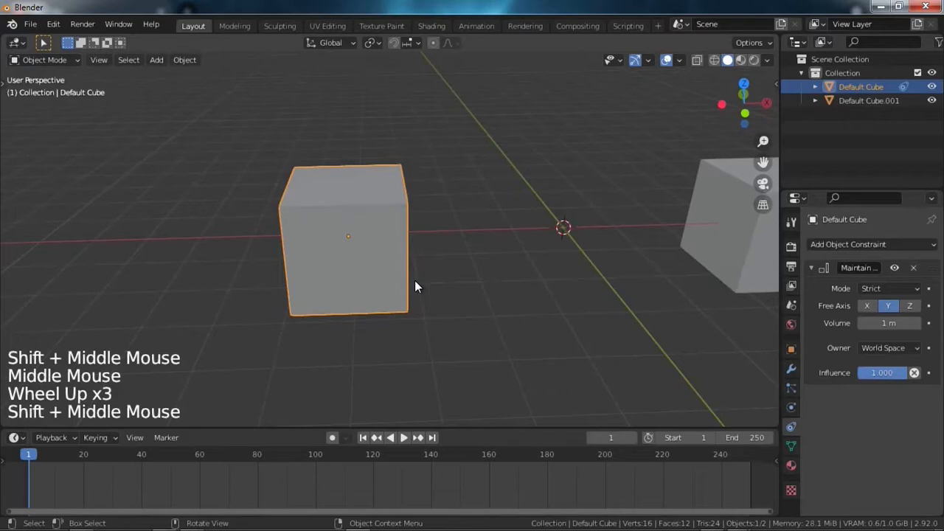
scroll(445, 272, "down", 1)
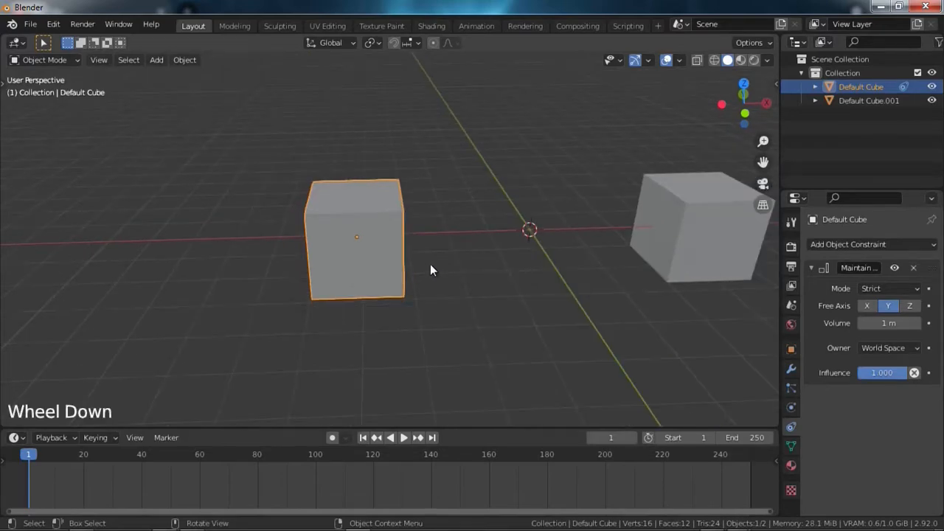
Step: Snap the 3D cursor to the original cube and stretch its mesh along Z into a tall block
key("shift+s")
left_click(449, 308)
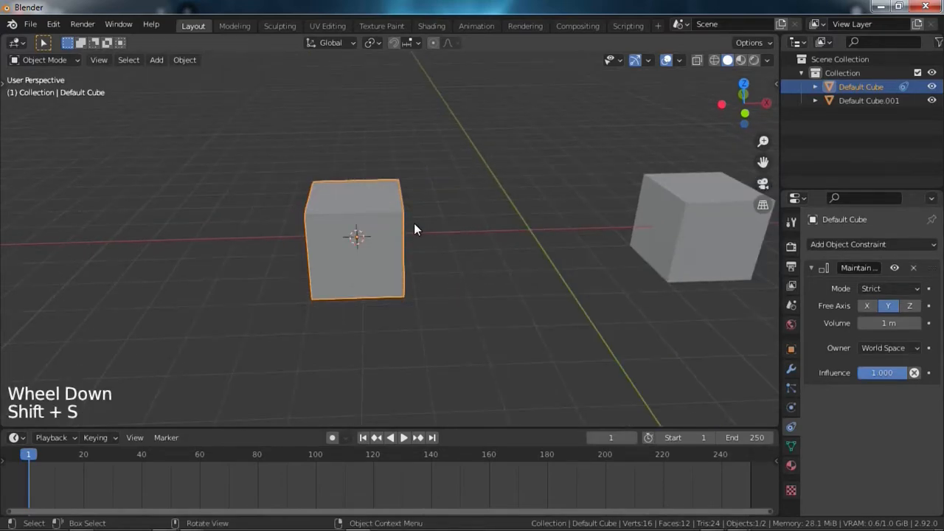
key("Tab")
middle_click_drag(447, 267, 468, 226)
key("s")
key("z")
left_click(613, 214)
Step: Add two evenly spaced horizontal loop cuts to the block and subdivide its whole mesh with 8 cuts
key("ctrl+r")
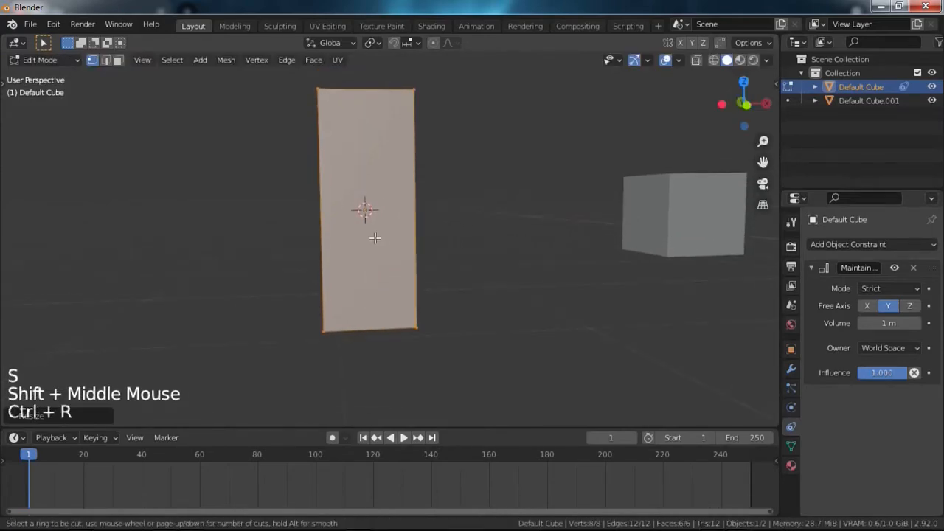
scroll(401, 209, "up", 1)
left_click(402, 210)
right_click(402, 209)
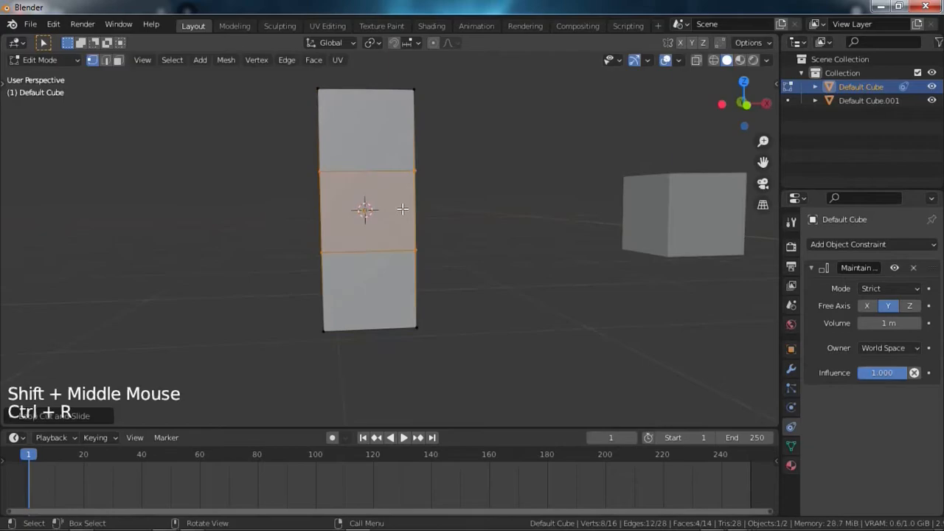
key("a")
right_click(375, 188)
left_click(375, 188)
left_click_drag(158, 321, 184, 320)
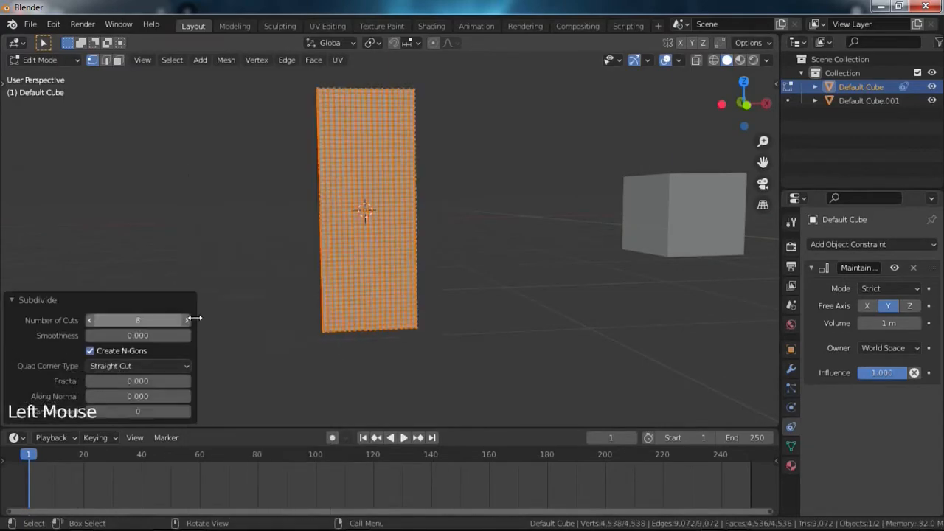
middle_click_drag(413, 295, 435, 302, "shift")
middle_click_drag(435, 302, 440, 306)
key("Tab")
Step: Add an armature at the 3D cursor and move its bone down about 2.73 m along Z to the block's base
key("shift+a")
mouse_move(384, 283)
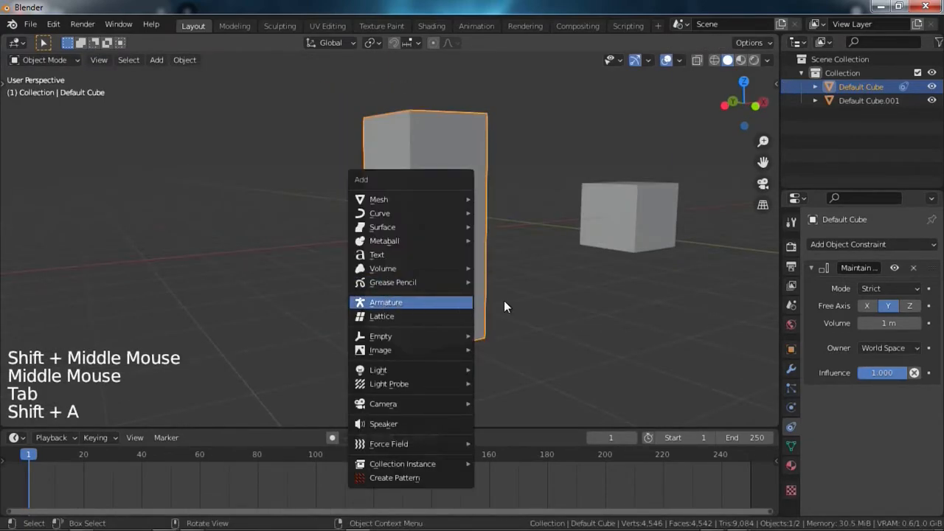
left_click(461, 302)
key("Tab")
scroll(462, 302, "up", 6)
key("a")
key("g")
key("z")
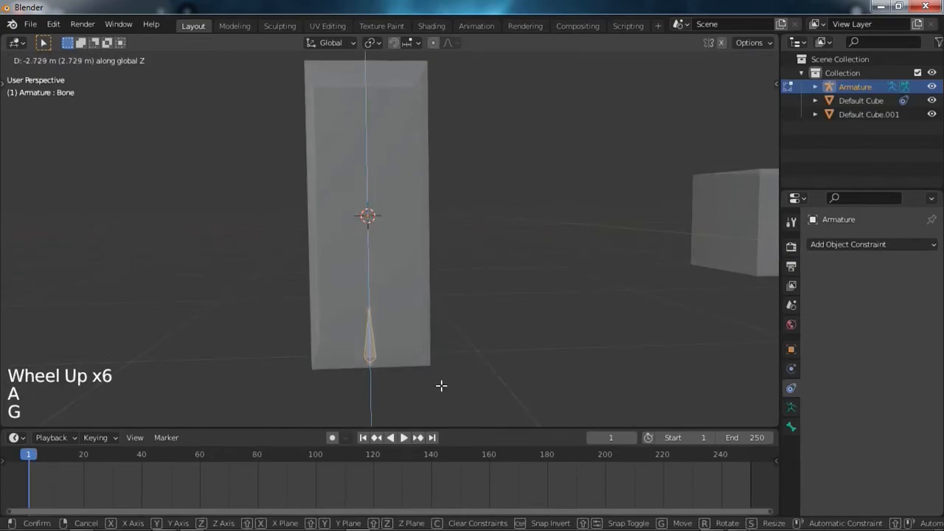
left_click(441, 385)
Step: Raise the bone's tip about 1.33 m along Z and extrude a second bone up to near the block's top
key("g")
key("z")
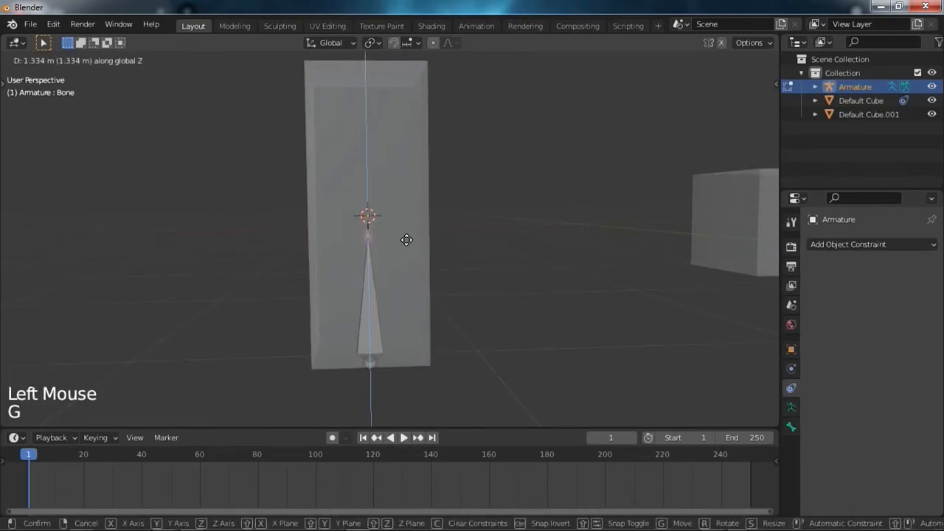
left_click(406, 239)
key("e")
left_click(427, 85)
key("g")
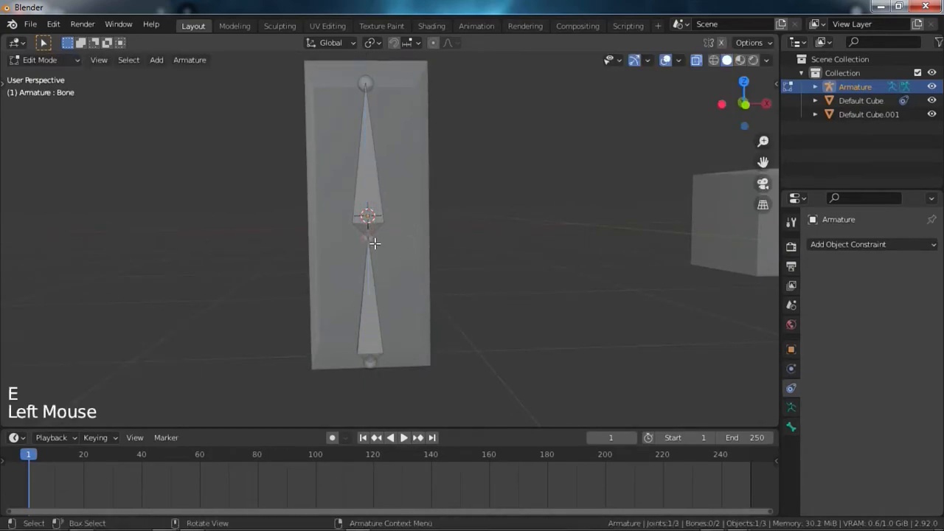
key("Tab")
Step: Parent the tall block to the armature using Armature Deform With Automatic Weights
scroll(318, 251, "down", 3)
middle_click_drag(318, 251, 340, 258, "shift")
middle_click_drag(341, 258, 442, 291)
scroll(445, 277, "up", 2)
middle_click_drag(443, 291, 430, 273)
left_click(393, 326)
left_click(379, 330, "shift")
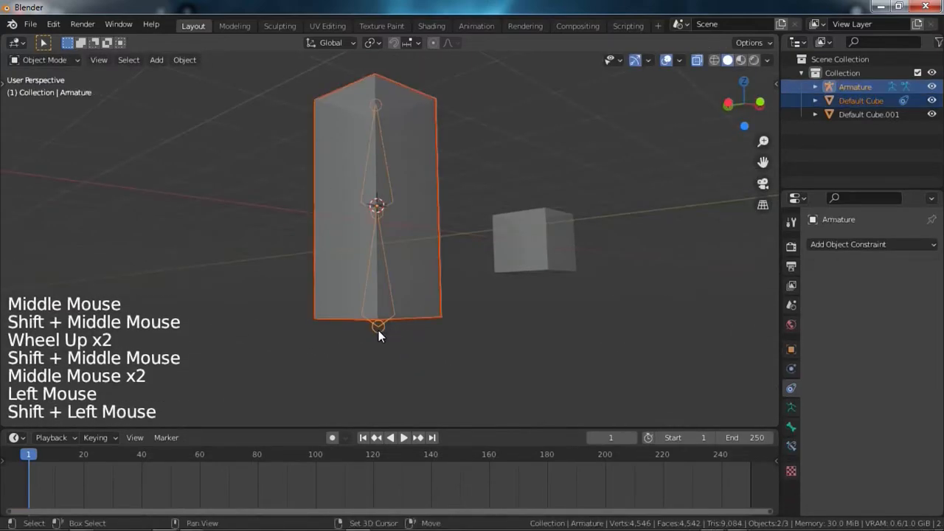
left_click(387, 329)
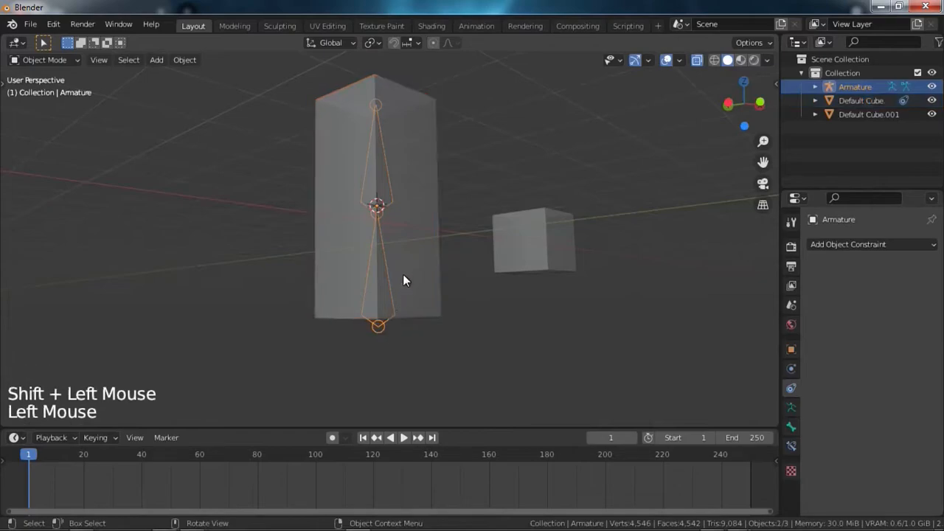
left_click(403, 275)
left_click(378, 331, "shift")
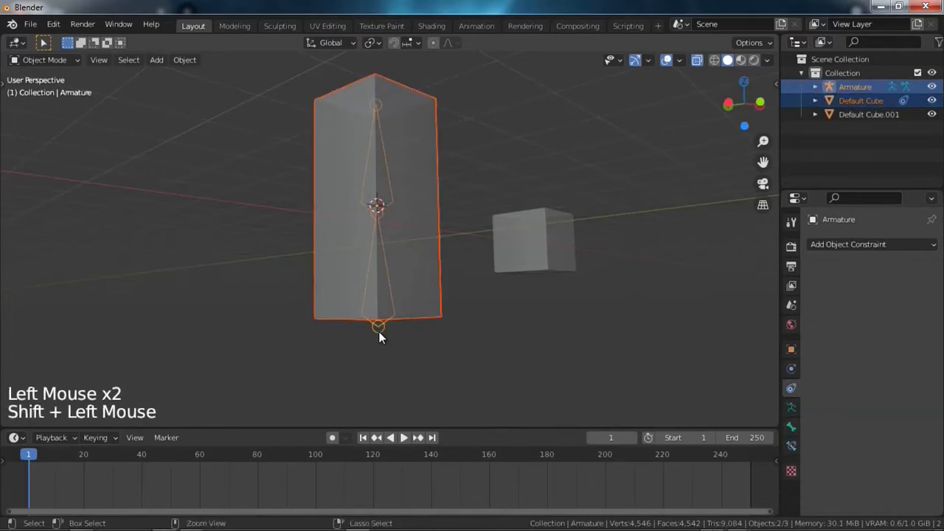
key("ctrl+p")
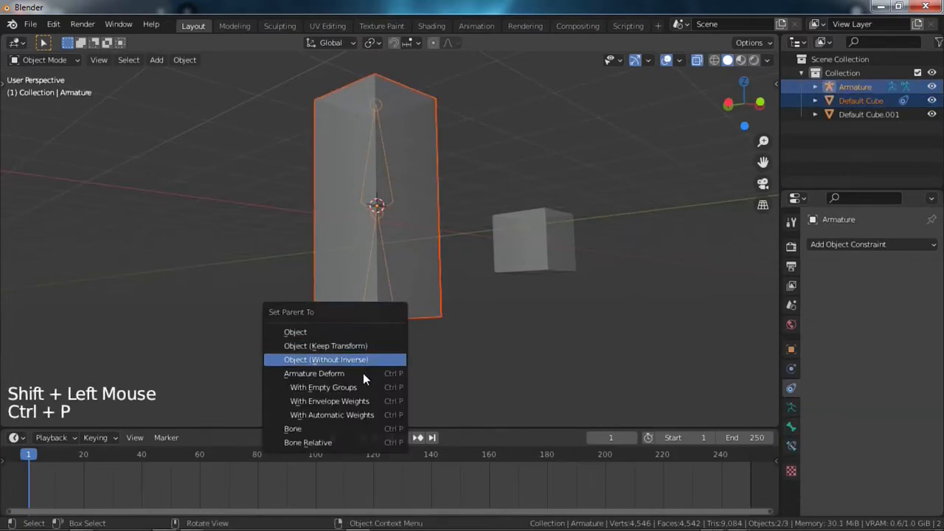
left_click(329, 417)
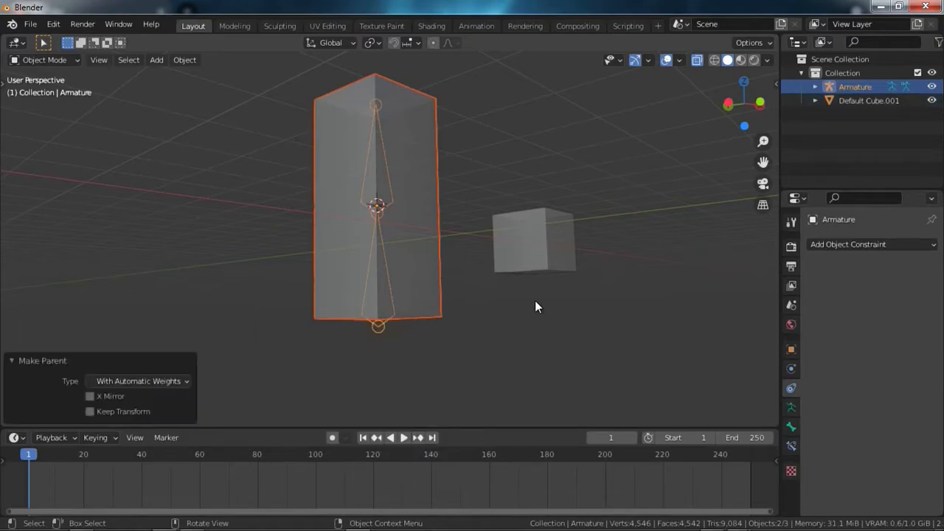
Step: Turn off X-ray display and select only the armature at the block's base
left_click(696, 60)
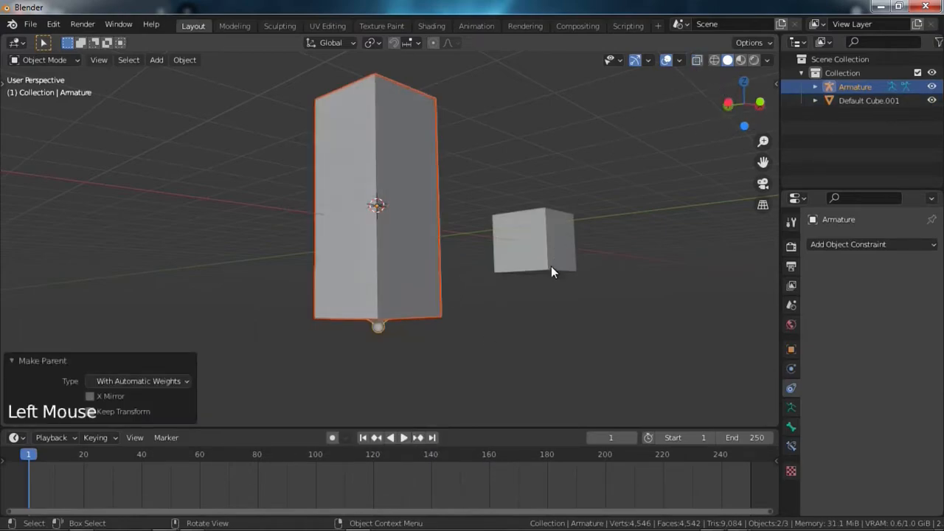
middle_click_drag(552, 258, 467, 333)
left_click(359, 362)
middle_click_drag(359, 363, 345, 317)
left_click(346, 317)
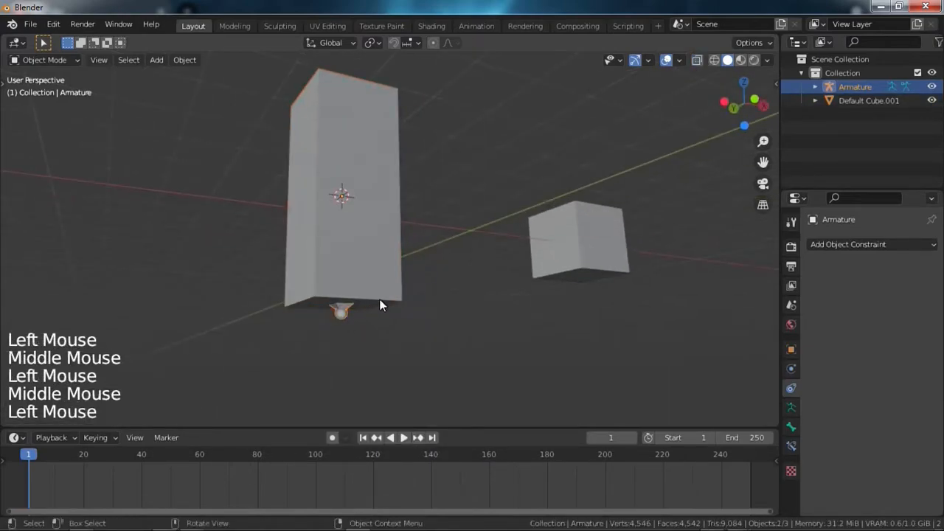
key("Tab")
middle_click_drag(388, 250, 405, 262)
left_click(695, 60)
left_click(345, 191)
middle_click_drag(378, 198, 378, 211)
key("Tab")
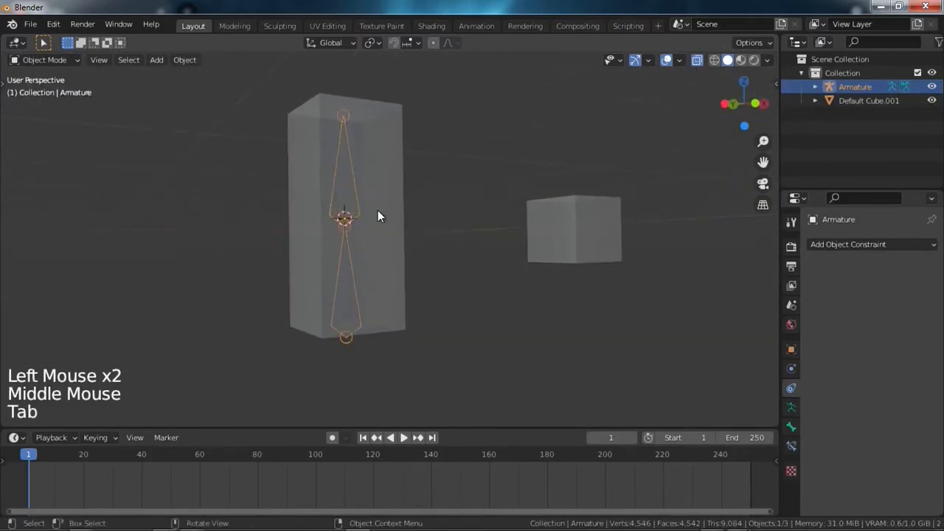
left_click(704, 61)
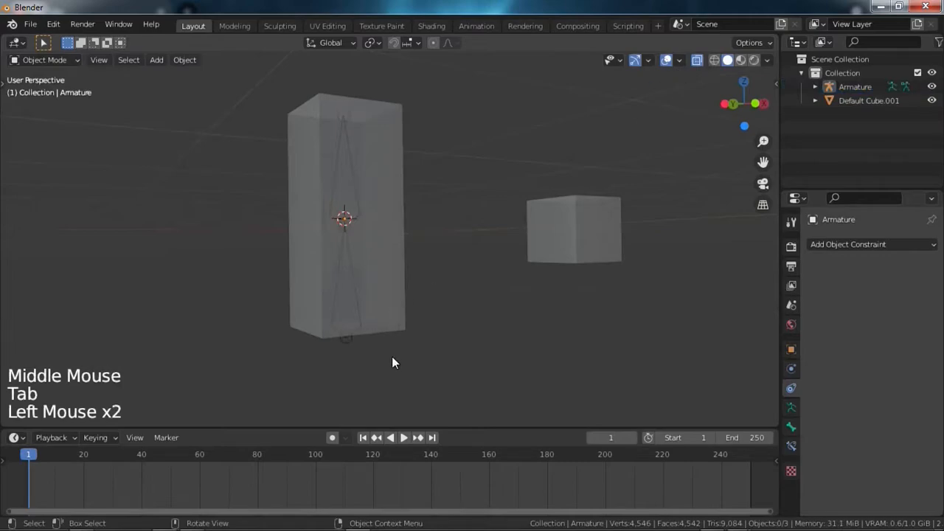
left_click(696, 60)
Step: Put the armature into Pose Mode and select its lower bone
left_click(344, 337)
middle_click_drag(387, 338, 393, 298)
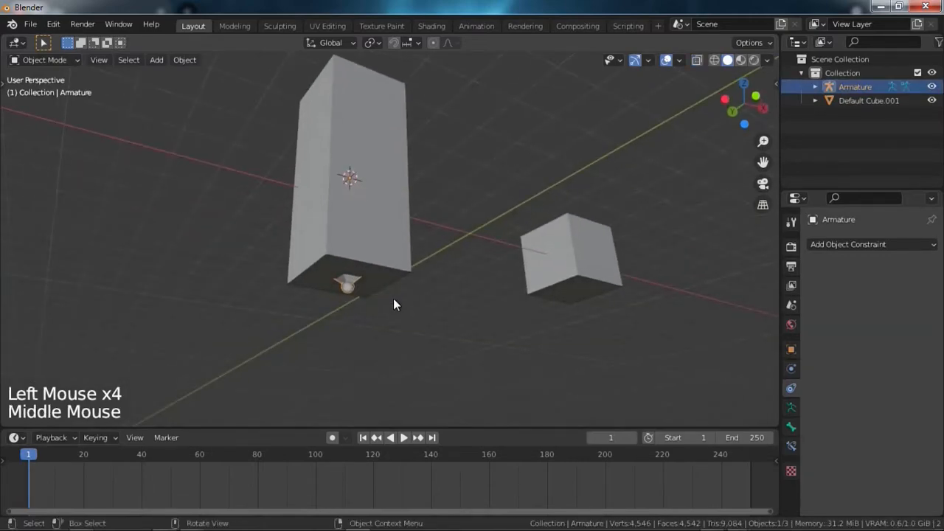
key("ctrl+Tab")
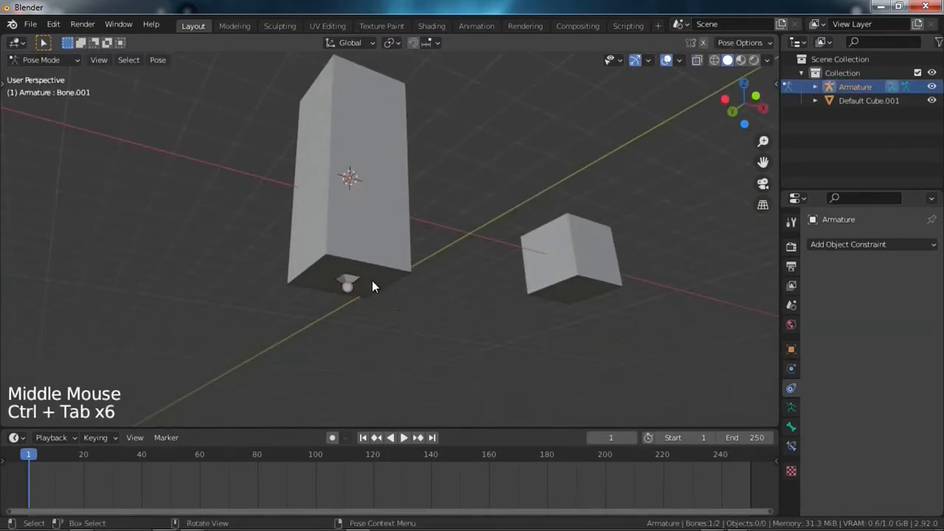
left_click(348, 283)
middle_click_drag(345, 284, 369, 294)
scroll(368, 294, "down", 1)
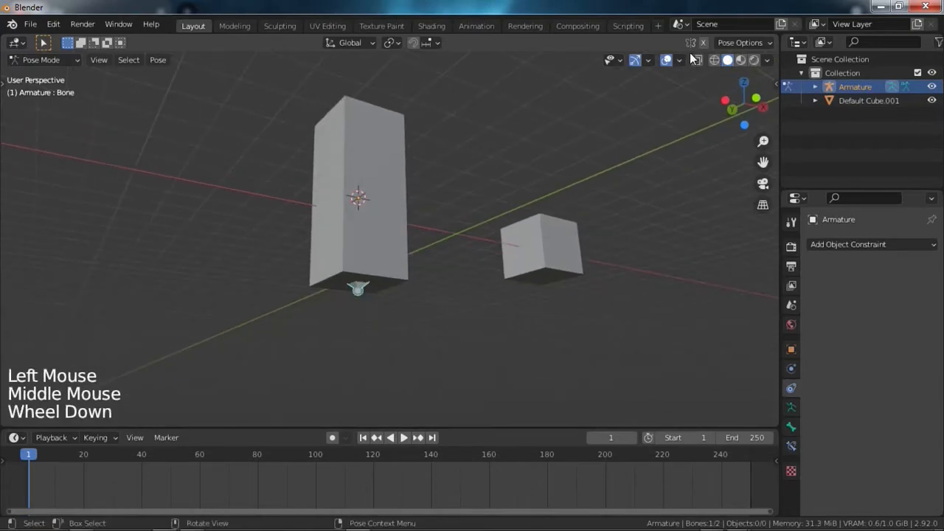
Step: Turn on X-ray display and select the armature's upper bone
left_click(697, 60)
middle_click_drag(468, 191, 427, 215)
left_click(353, 184)
Step: Rotate the upper bone by about 0.8° to bend the block
middle_click_drag(354, 184, 391, 206)
scroll(390, 206, "up", 2)
key("r")
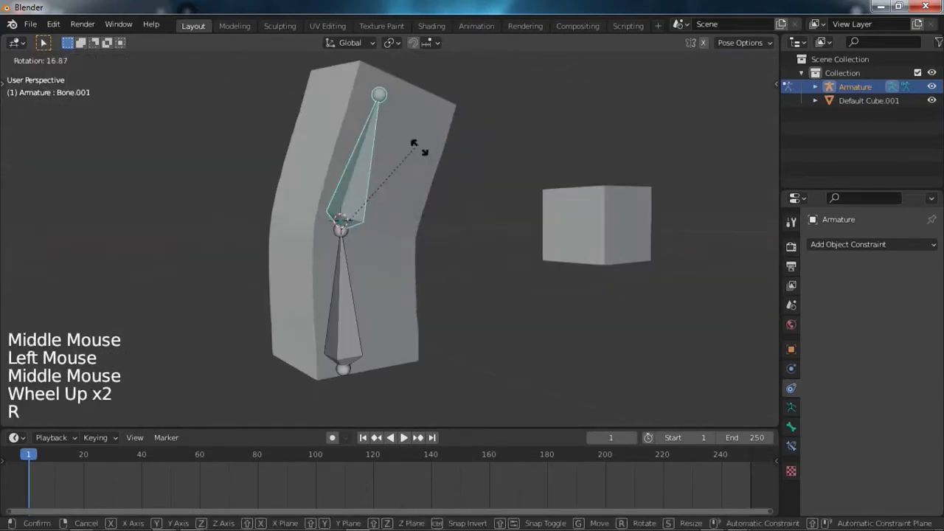
left_click(426, 148)
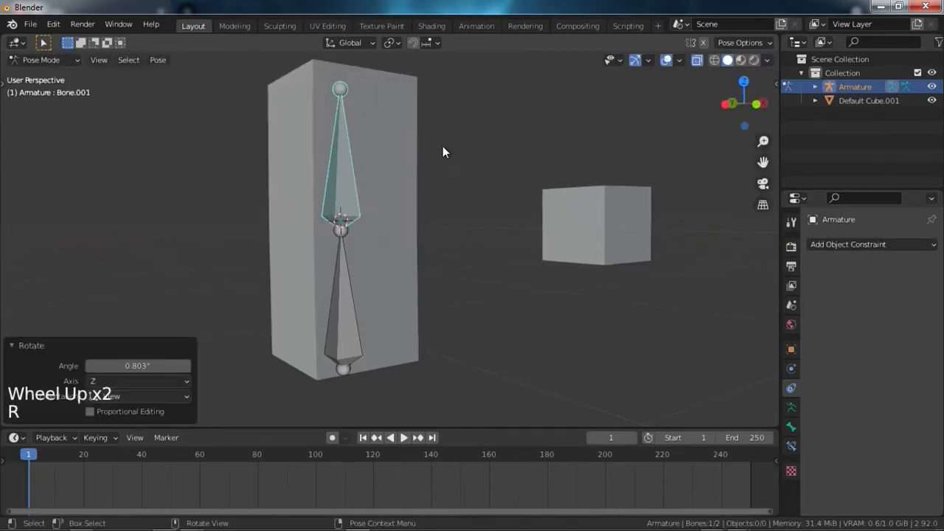
Step: Try scaling the upper bone uniformly and undo that scaling
key("s")
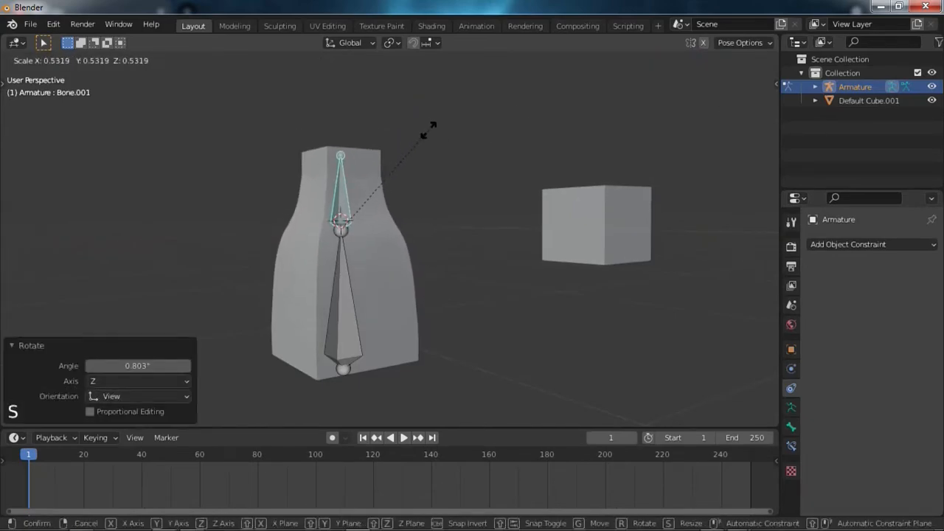
left_click(457, 98)
middle_click_drag(429, 134, 404, 171, "shift")
key("ctrl+z")
Step: Return the armature to Object Mode, select the tall block and choose Y as its Maintain Volume Free Axis
left_click(381, 230)
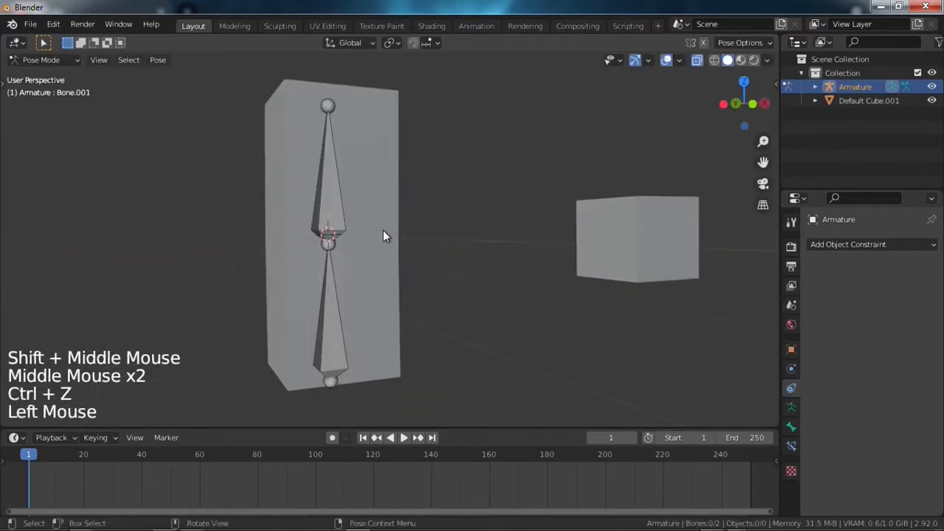
key("ctrl+Tab")
left_click(383, 243)
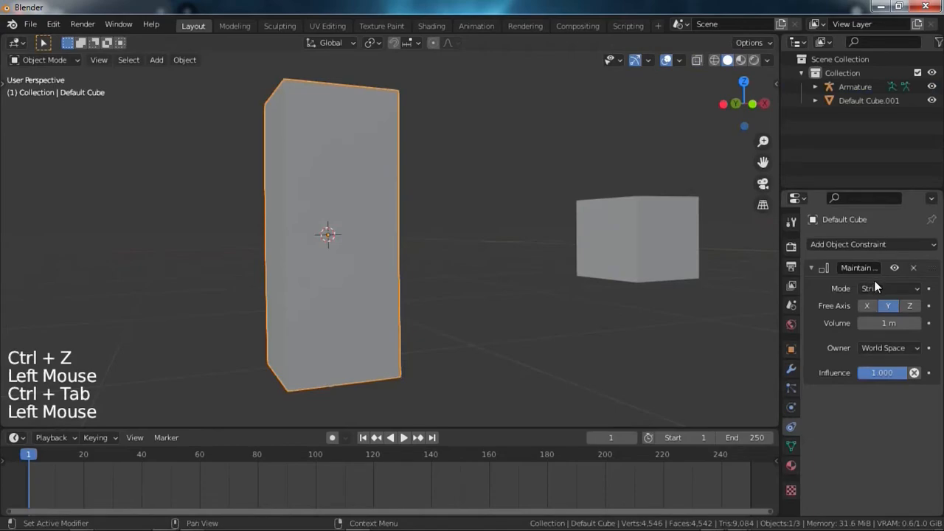
left_click(886, 308)
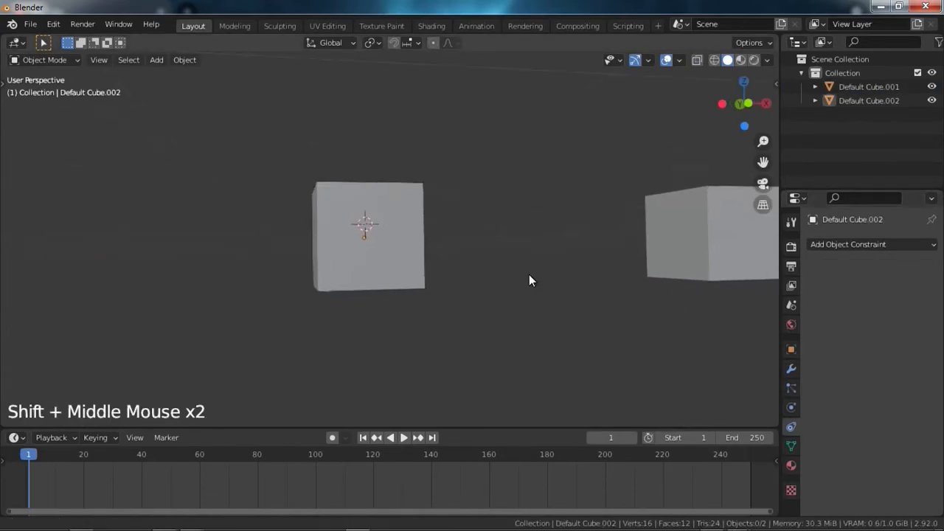
Step: Add a Maintain Volume constraint to Default Cube.002 and select that cube
middle_click_drag(529, 278, 514, 291)
scroll(514, 282, "up", 1)
scroll(513, 282, "up", 1, "shift")
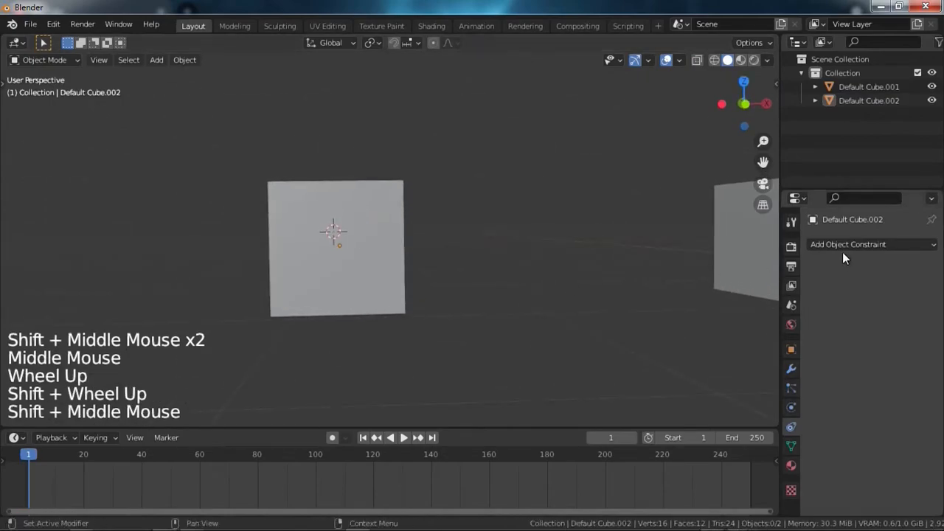
left_click(841, 247)
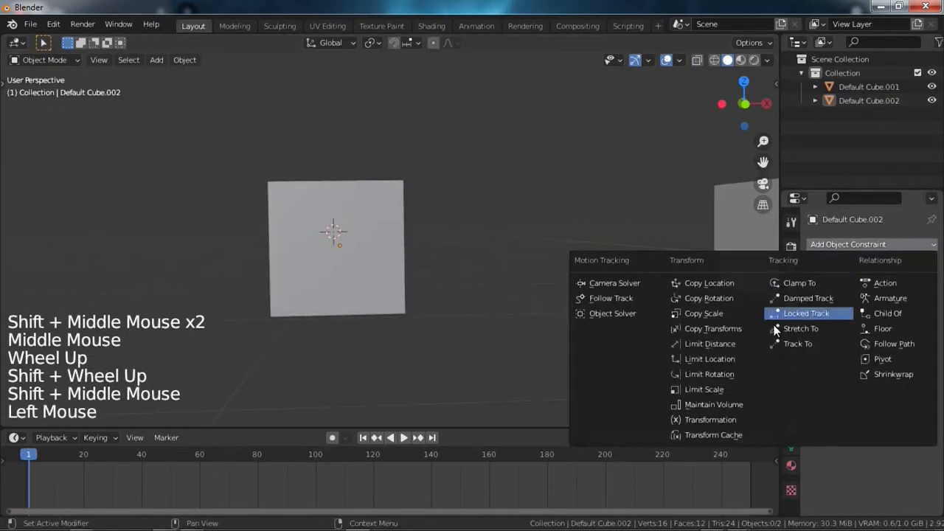
left_click(711, 405)
left_click(405, 295)
middle_click_drag(405, 295, 479, 333, "shift")
scroll(479, 332, "down", 1)
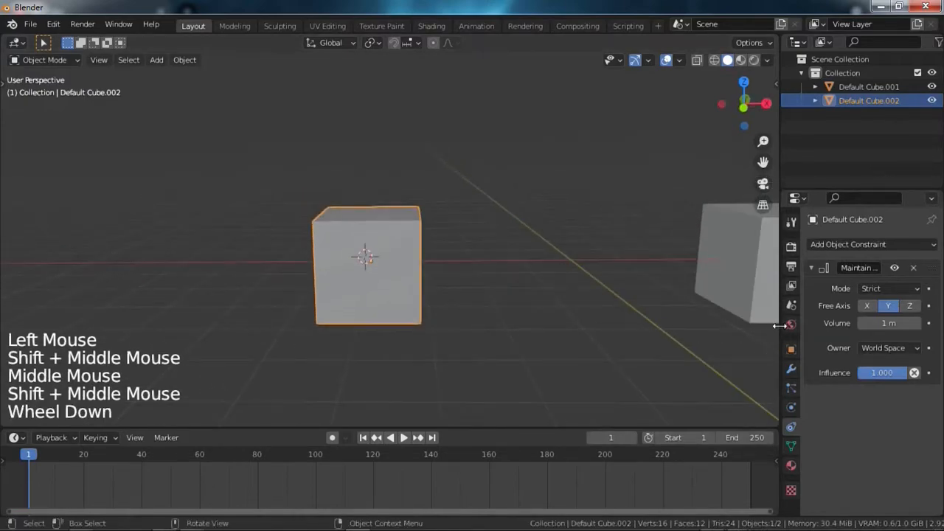
Step: Set the Maintain Volume Free Axis to Z and try stretching the cube along Z to about 1.6 times
middle_click_drag(666, 329, 650, 315, "shift")
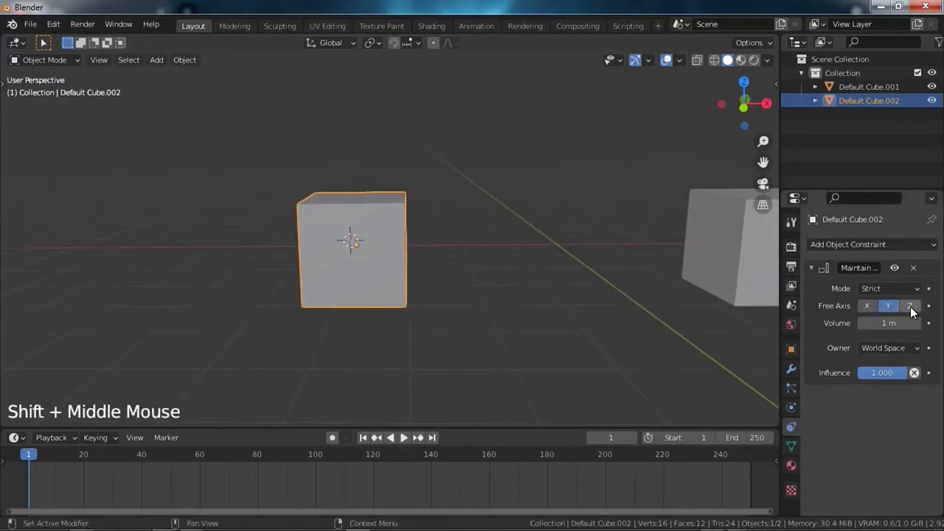
left_click(910, 306)
scroll(435, 278, "down", 2)
middle_click_drag(436, 277, 563, 291)
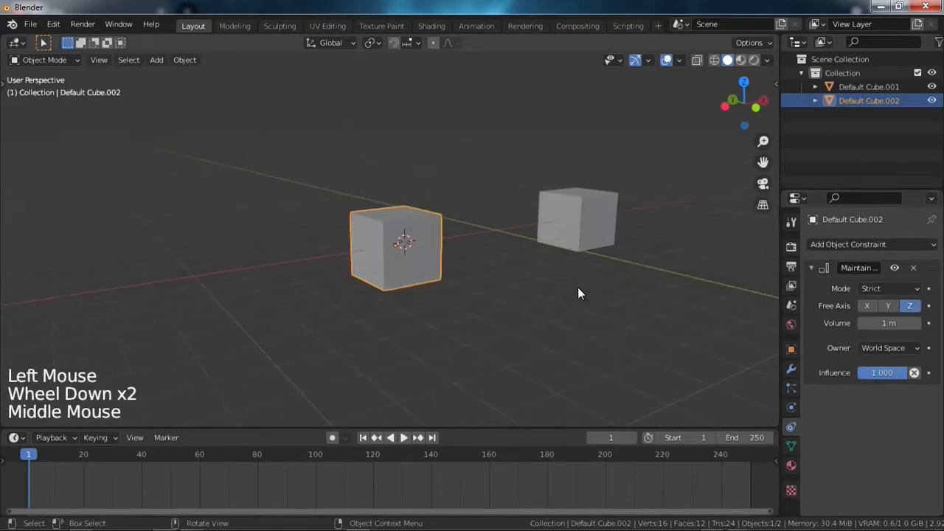
scroll(719, 316, "up", 2)
key("s")
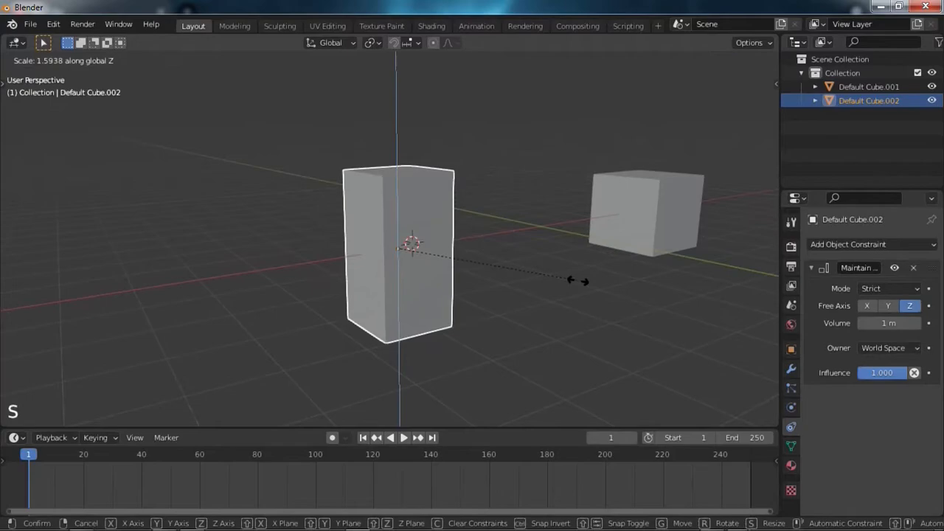
right_click(582, 276)
key("s")
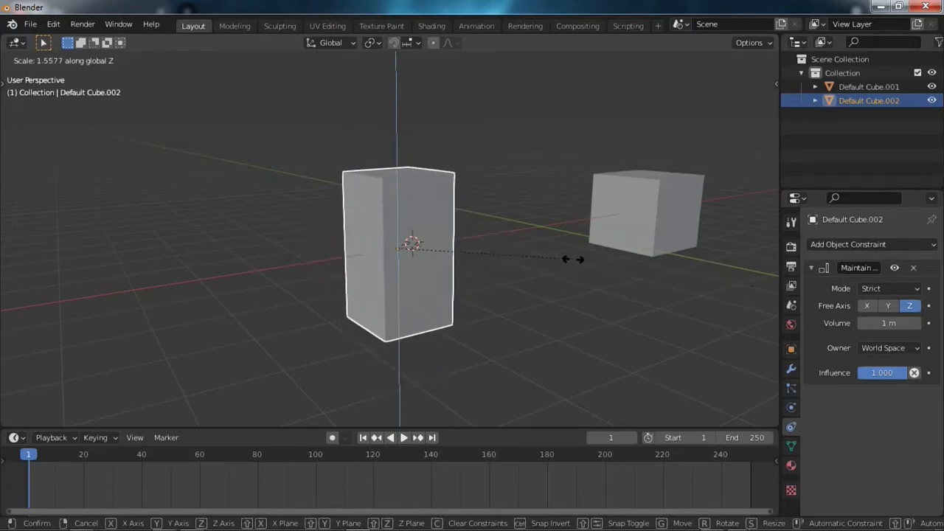
right_click(488, 255)
Step: Try scaling the cube along the global X axis with the Free Axis on Z
scroll(508, 258, "up", 3)
middle_click_drag(545, 274, 480, 296)
key("s")
right_click(480, 294)
key("s")
key("x")
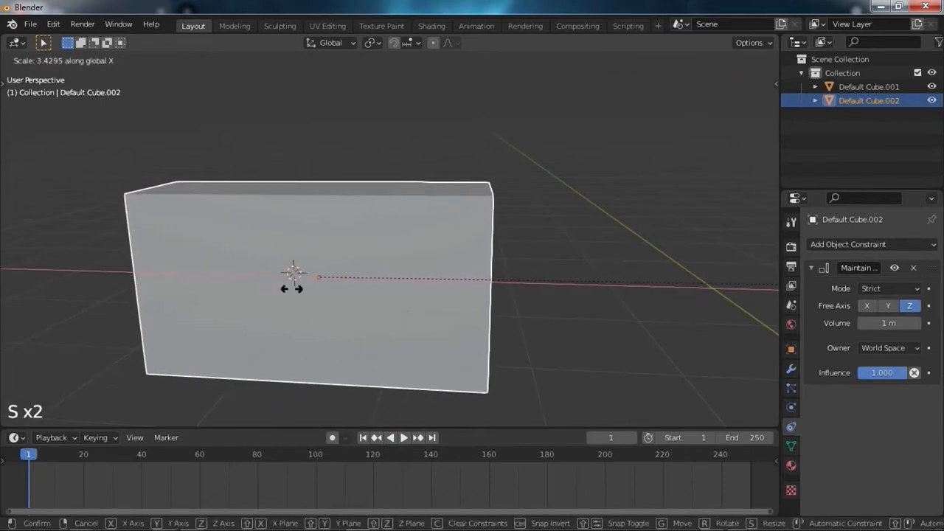
right_click(798, 286)
Step: Set the Maintain Volume constraint's Free Axis to X
middle_click_drag(797, 286, 499, 298)
scroll(478, 295, "down", 4)
key("x")
key("s")
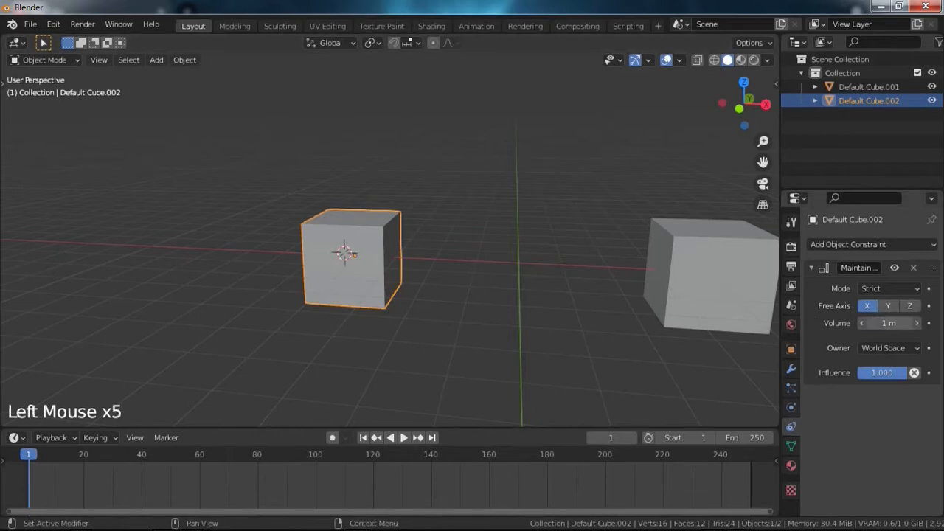
Step: Try the constraint's Volume at 0.3 m and 2 m, and restore it to 1 m
mouse_move(888, 323)
left_mouse_down()
mouse_move(933, 323)
mouse_move(885, 323)
left_mouse_up()
left_click(884, 323)
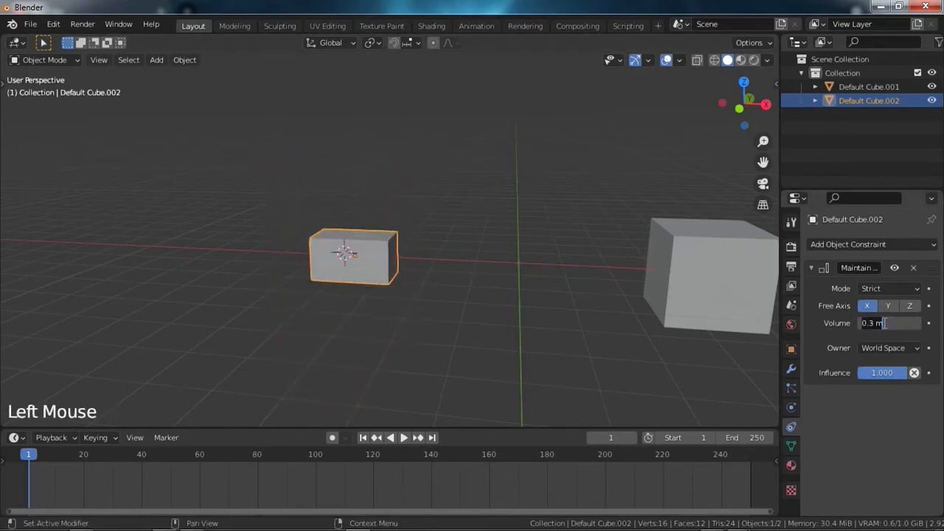
type("2")
key("Return")
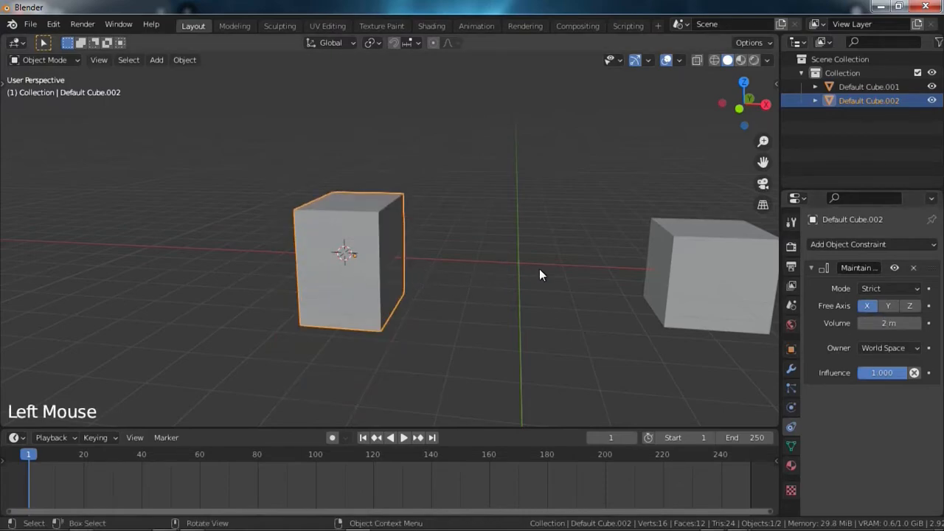
type("1")
key("Return")
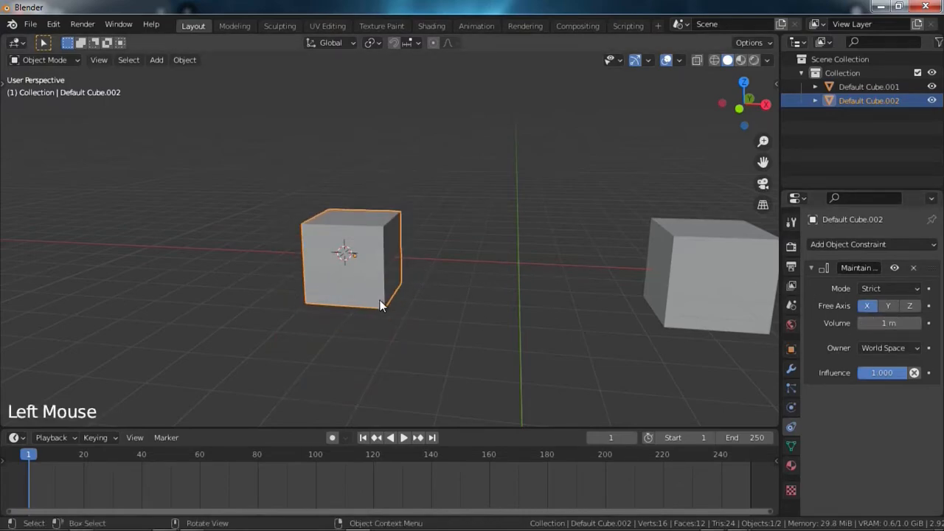
Step: Try stretching the cube along the global Z axis with the Free Axis on X
key("s")
key("z")
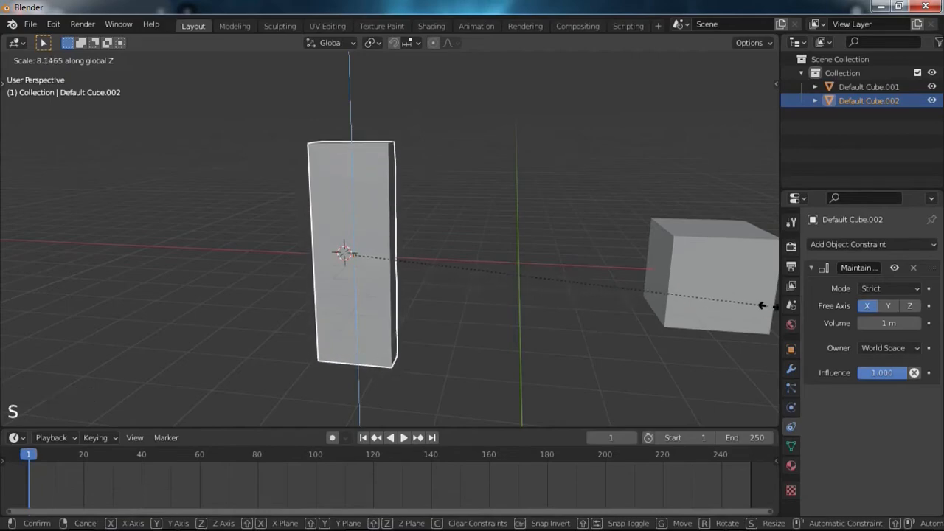
right_click(616, 275)
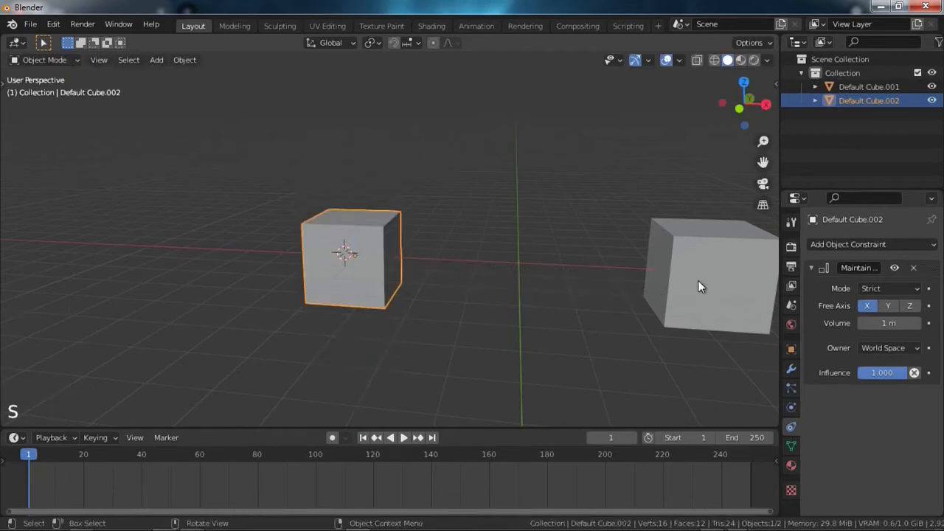
Step: Switch the constraint's Free Axis back to Z and test scaling the cube along Z
left_click(909, 306)
key("s")
key("z")
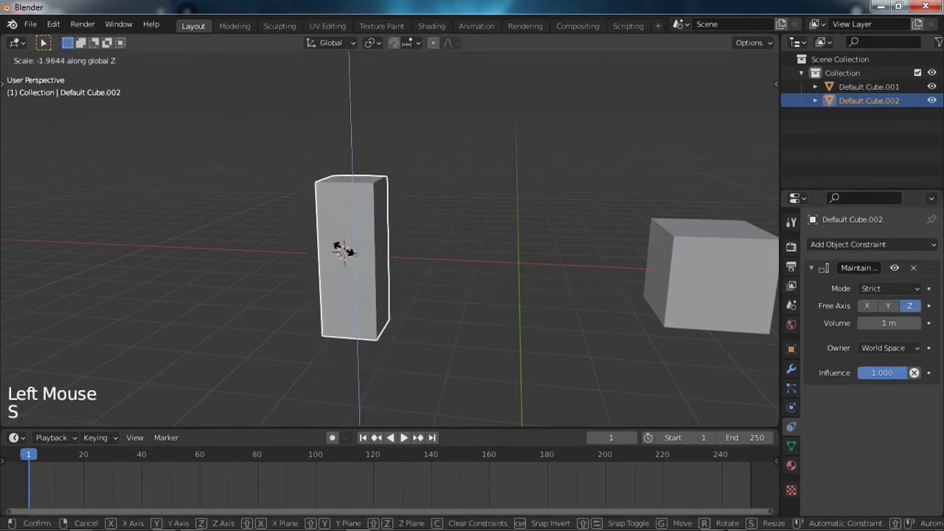
right_click(420, 258)
Step: Try flattening the cube along Z with scale factors of about 0.55 and 0.64
middle_click_drag(411, 273, 465, 302, "shift")
scroll(432, 295, "up", 2)
scroll(435, 295, "up", 1, "shift")
scroll(458, 302, "up", 1)
key("s")
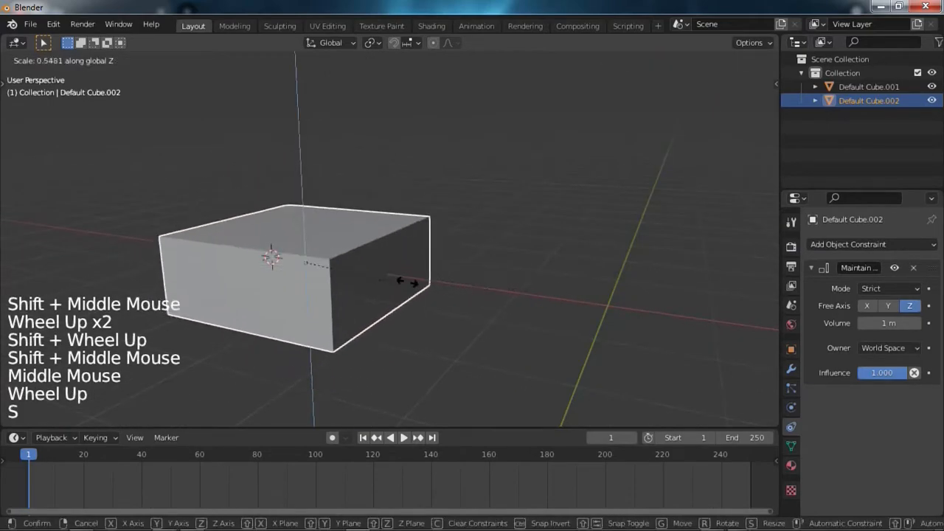
right_click(611, 290)
key("s")
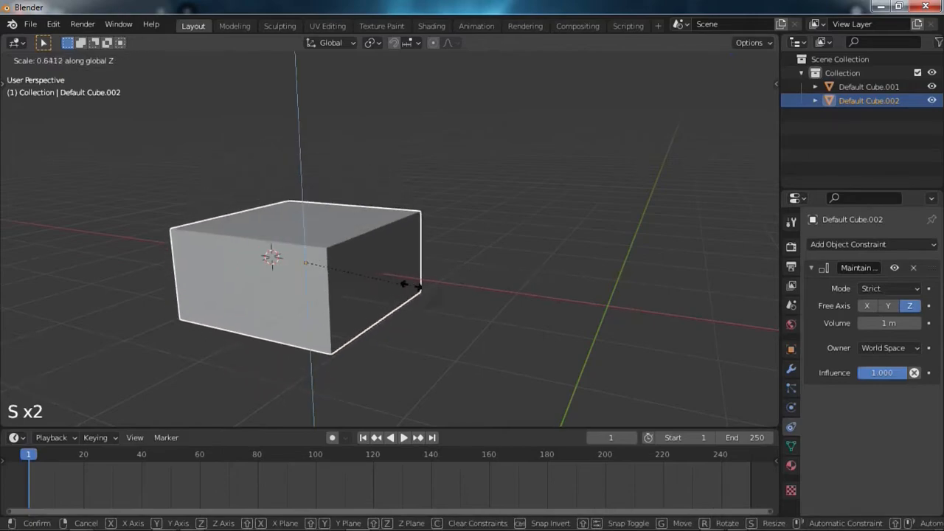
right_click(447, 302)
Step: Remove the Maintain Volume constraint and add a Transformation constraint to Default Cube.002
left_click(909, 274)
left_click(912, 244)
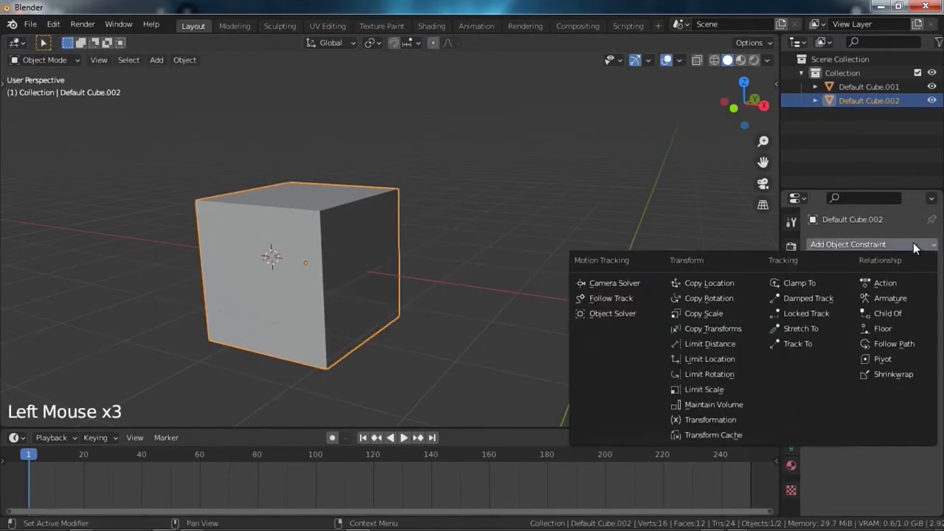
left_click(703, 418)
Step: Set the Transformation constraint's target to the other cube and reselect the constrained cube
scroll(465, 250, "down", 4)
scroll(465, 251, "down", 1, "shift")
middle_click_drag(465, 251, 527, 277, "shift")
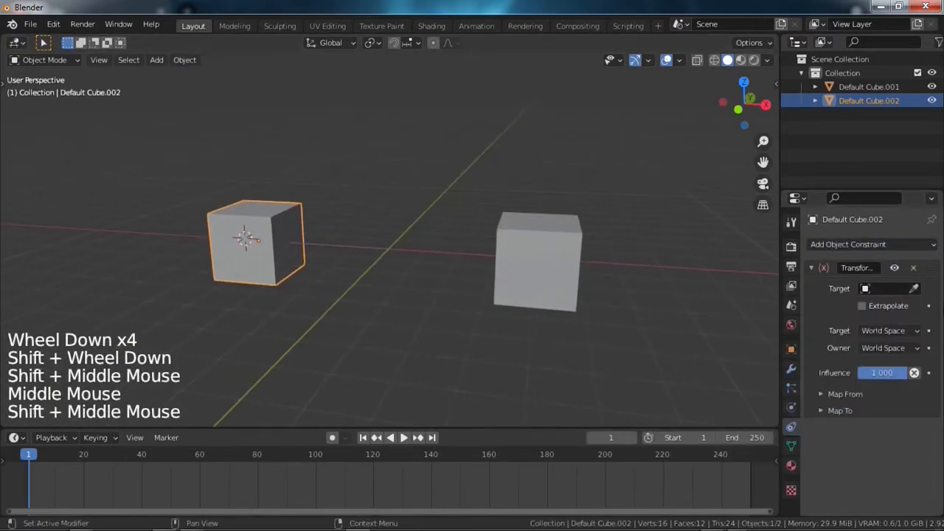
left_click(914, 288)
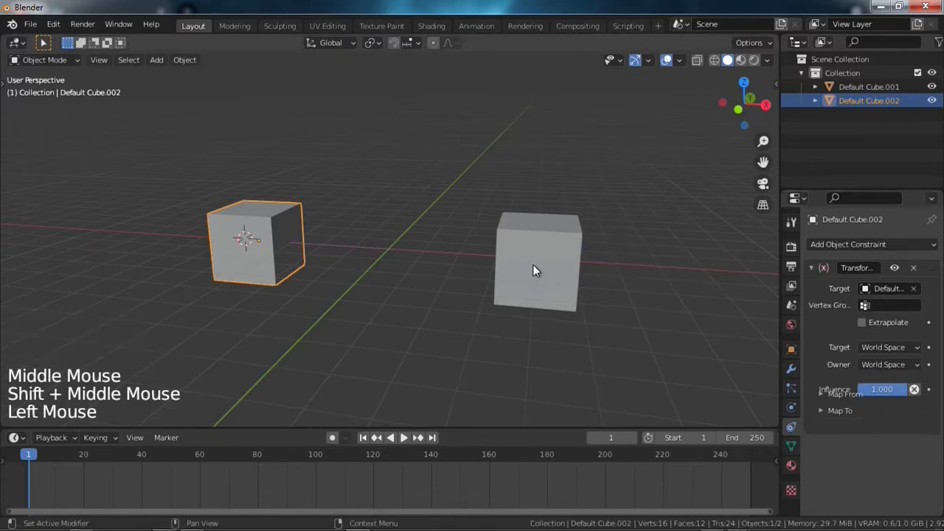
left_click(536, 284)
left_click(493, 284)
left_click(279, 244)
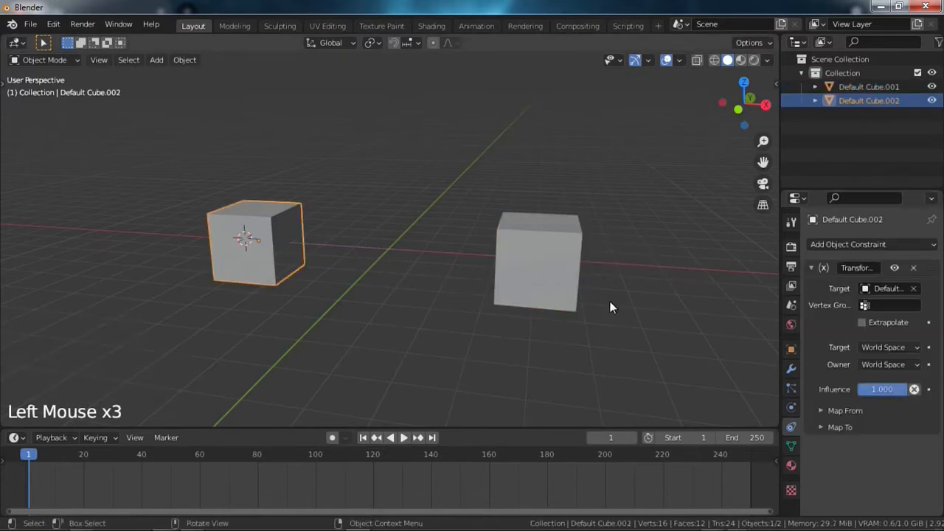
left_click(527, 232)
left_click(289, 243)
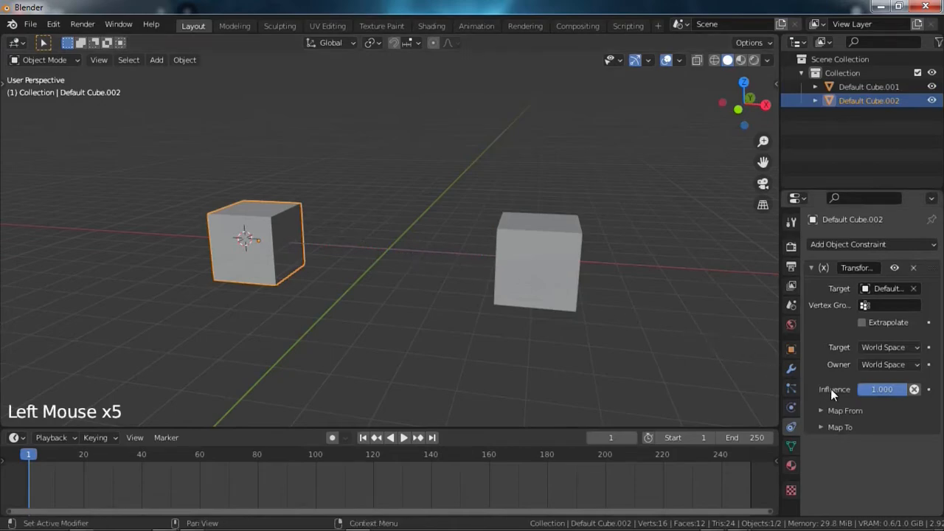
Step: Expand the Transformation constraint's Map From and Map To settings
left_click(837, 411)
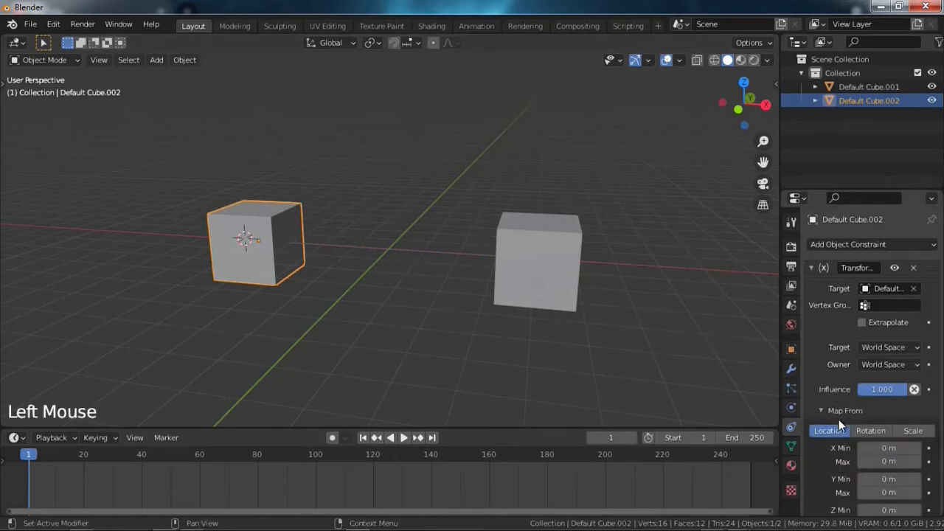
scroll(824, 459, "down", 10)
left_click(839, 507)
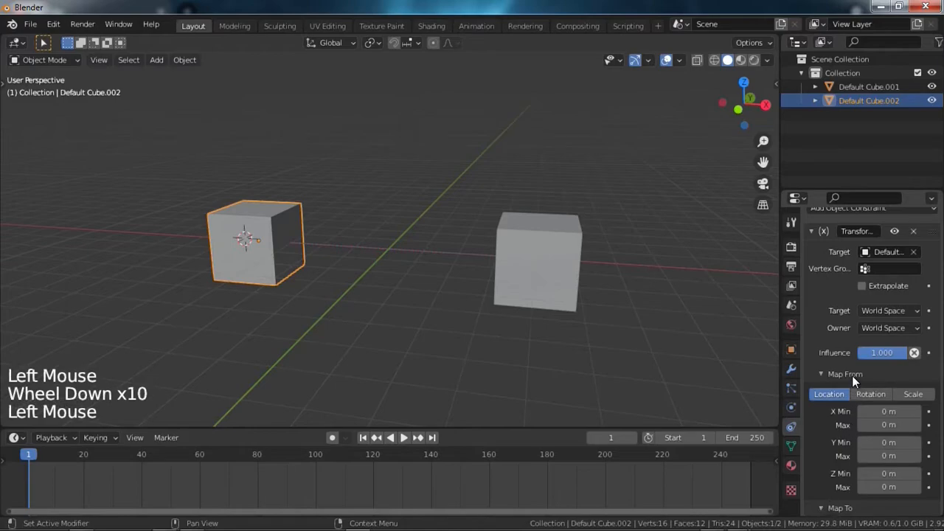
scroll(838, 479, "down", 2)
scroll(843, 349, "down", 2)
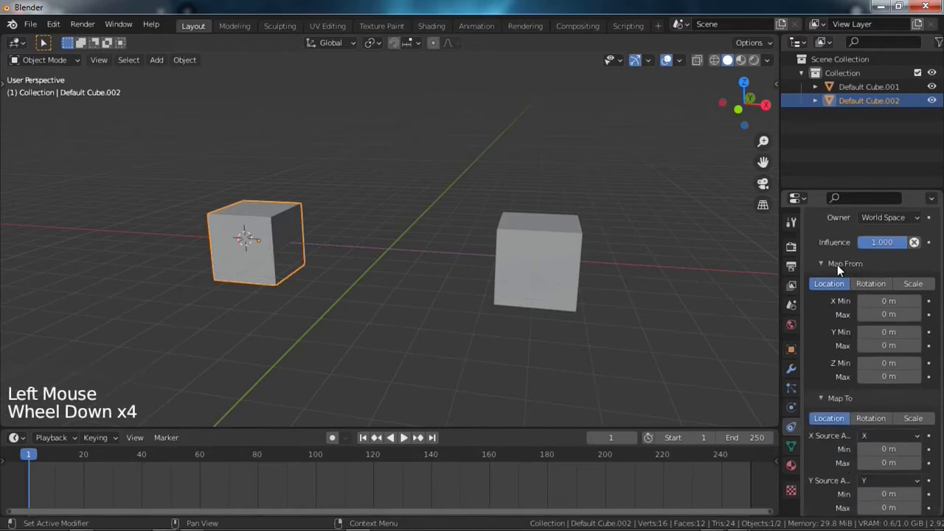
Step: Try moving the target cube Default Cube.001 and reselect the constrained cube
left_click(557, 258)
key("g")
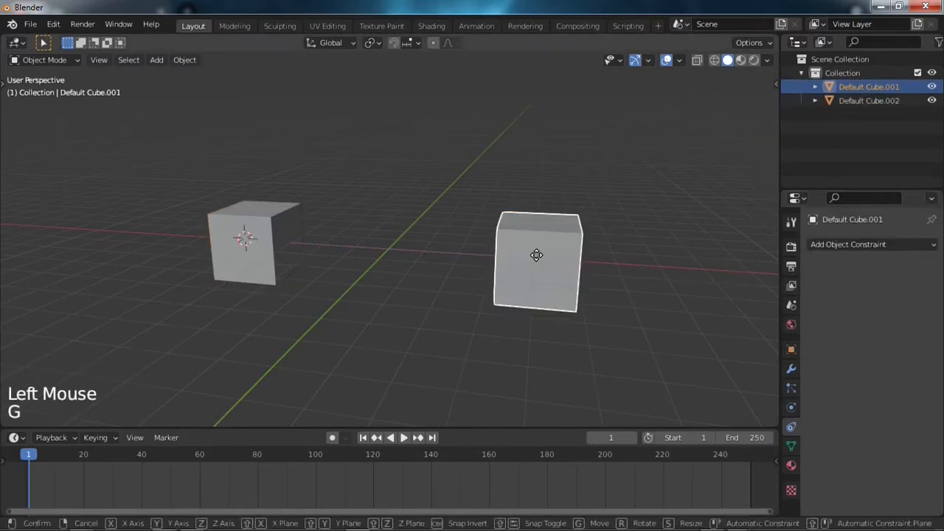
right_click(500, 172)
left_click(277, 232)
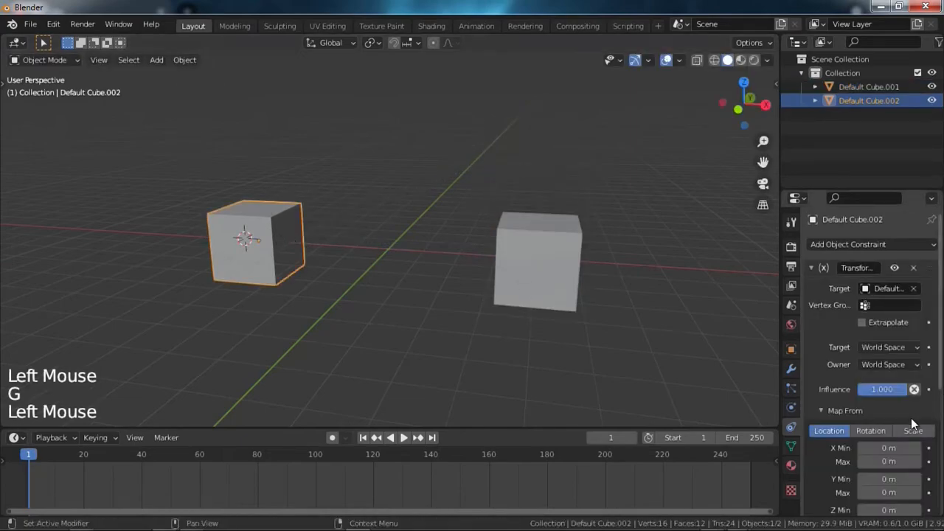
Step: Set the Transformation constraint's Map From location X range to -10 m minimum and 10 m maximum
scroll(887, 429, "down", 3)
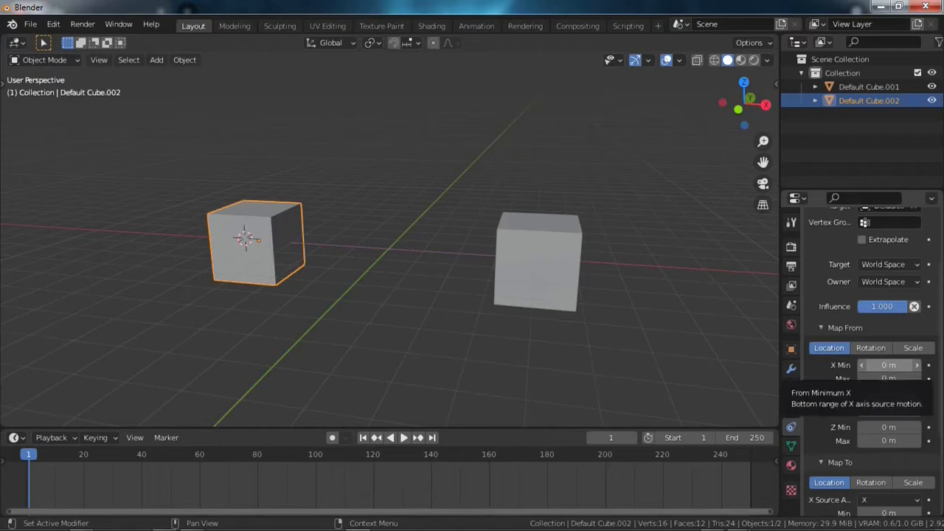
left_click_drag(885, 364, 870, 365)
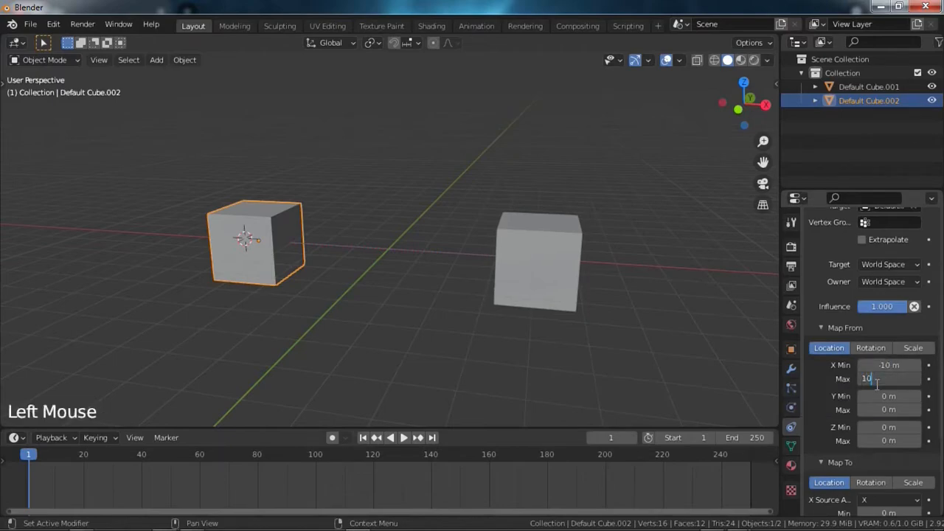
scroll(875, 383, "down", 4)
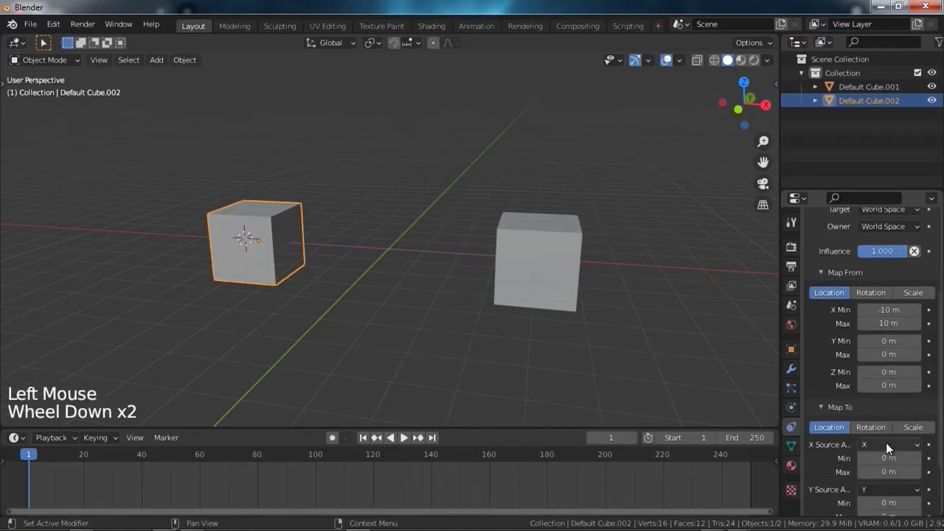
scroll(883, 277, "up", 1)
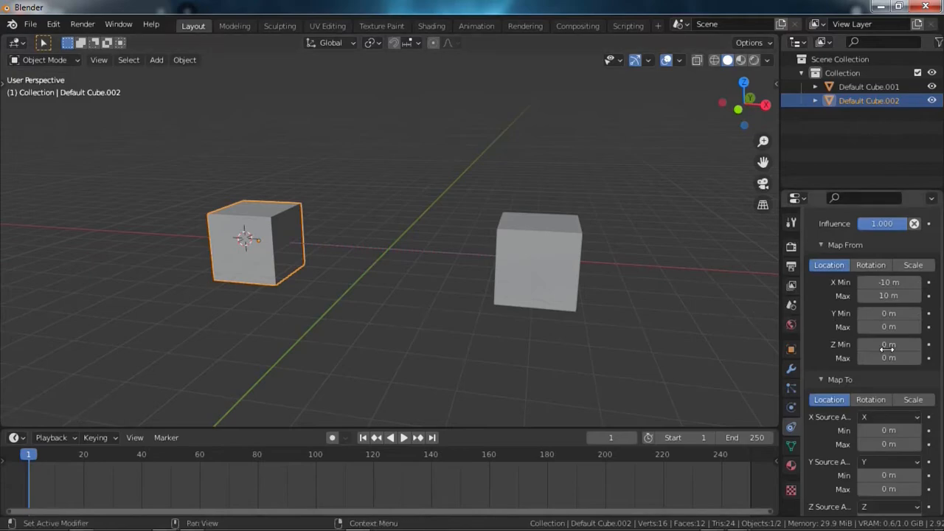
scroll(852, 342, "down", 2)
scroll(874, 352, "up", 2)
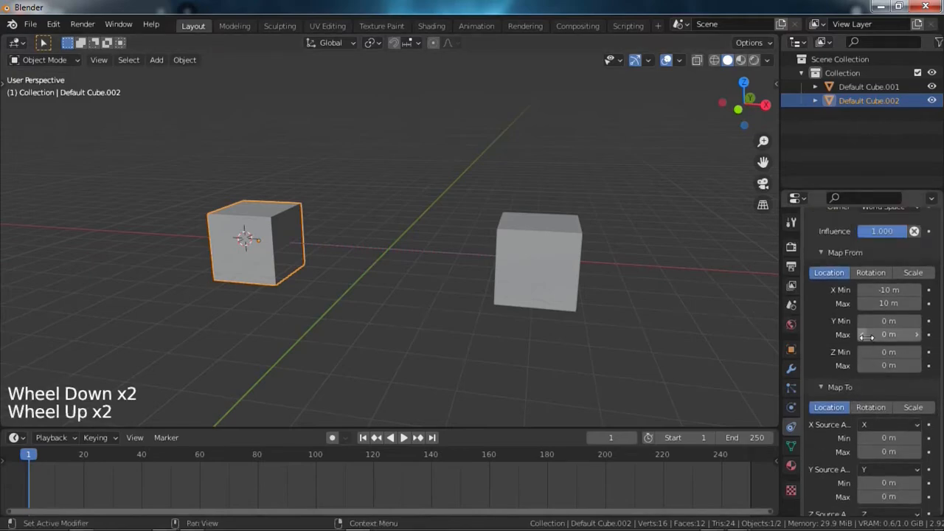
Step: Switch Map To to Rotation and set its X range to -3° minimum and 11.5° maximum
left_click(876, 408)
scroll(845, 408, "down", 1)
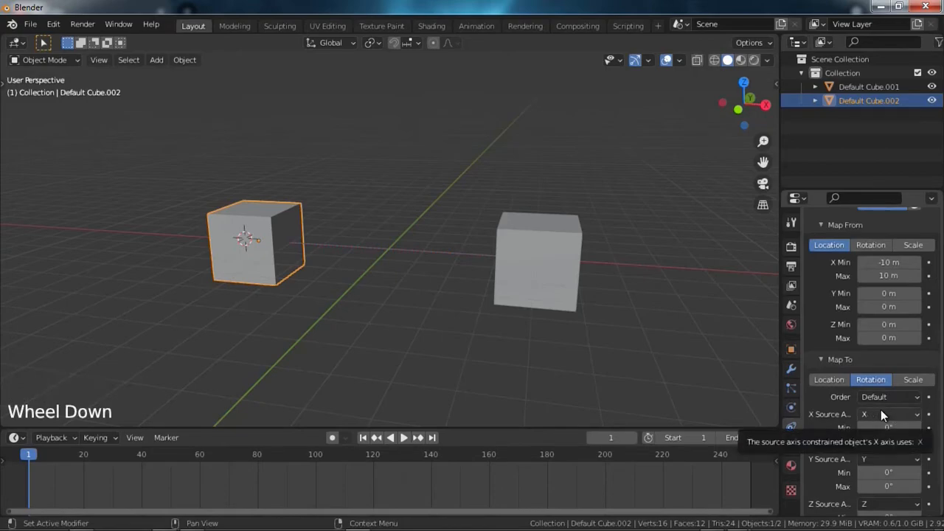
left_click(864, 412)
scroll(878, 424, "down", 2)
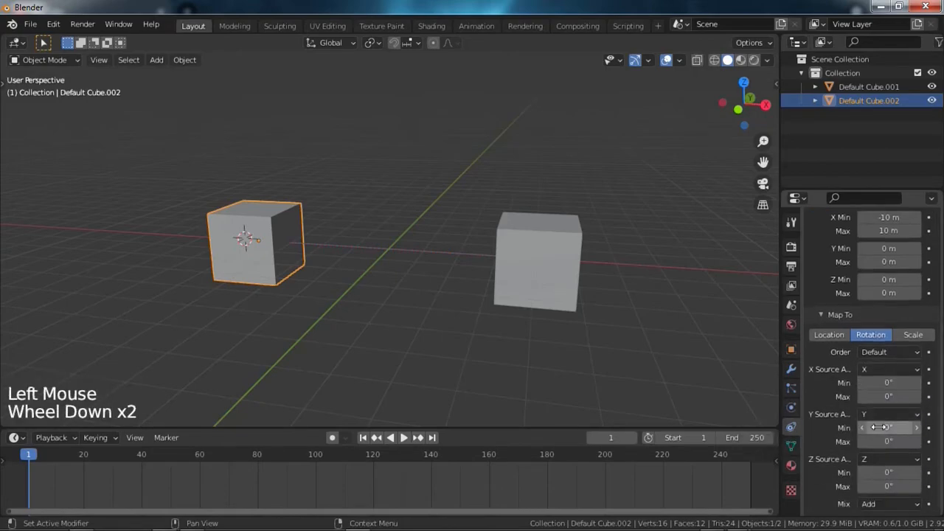
Step: Try moving the target cube Default Cube.001 to test the rotation mapping on the constrained cube
left_click(543, 267)
key("g")
left_click(543, 267)
left_click(273, 258)
left_click(516, 266)
key("g")
left_click(412, 270)
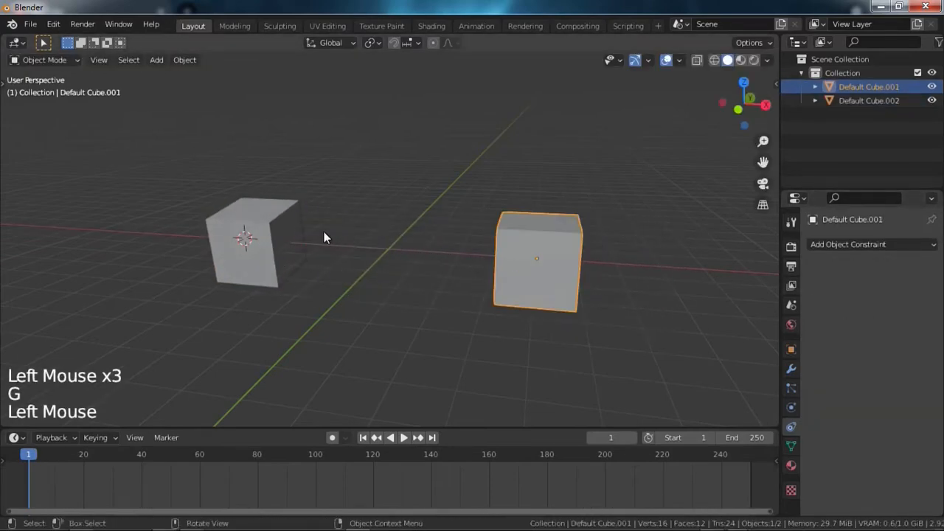
Step: Widen Default Cube.002's Map To rotation X range to -43.1° minimum and 62.4° maximum
left_click(266, 243)
scroll(886, 398, "down", 4)
scroll(887, 398, "down", 5)
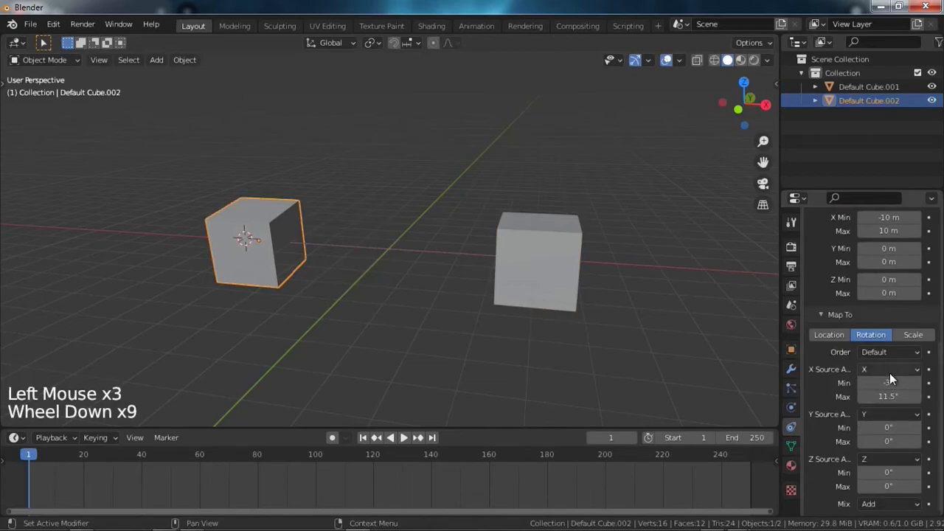
left_click(893, 382)
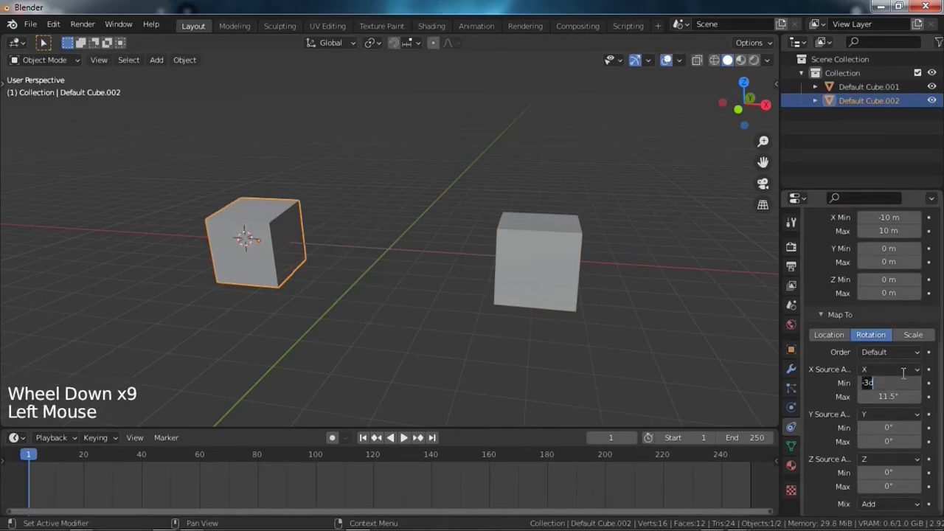
mouse_move(889, 381)
left_mouse_down()
mouse_move(855, 382)
mouse_move(885, 382)
mouse_move(870, 382)
left_mouse_up()
Step: Try moving the target cube again with the wider rotation range
left_click(542, 266)
key("g")
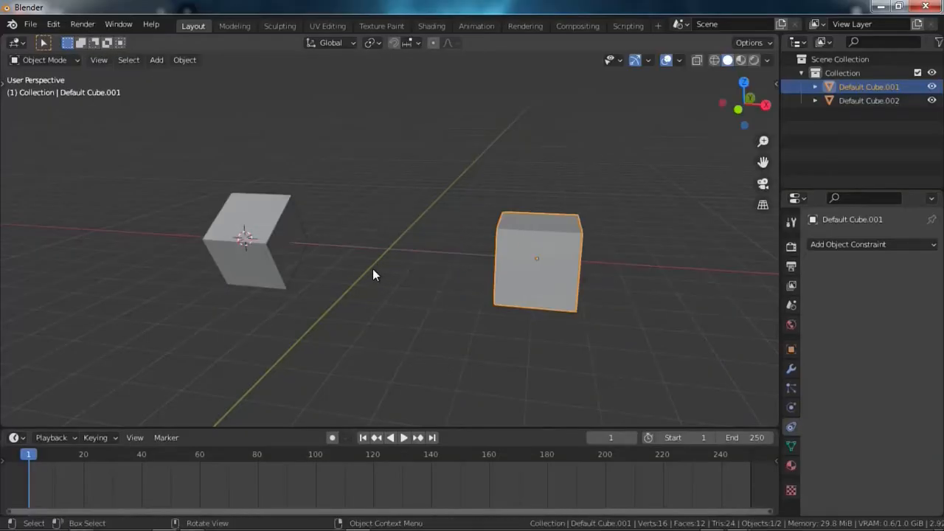
left_click(372, 269)
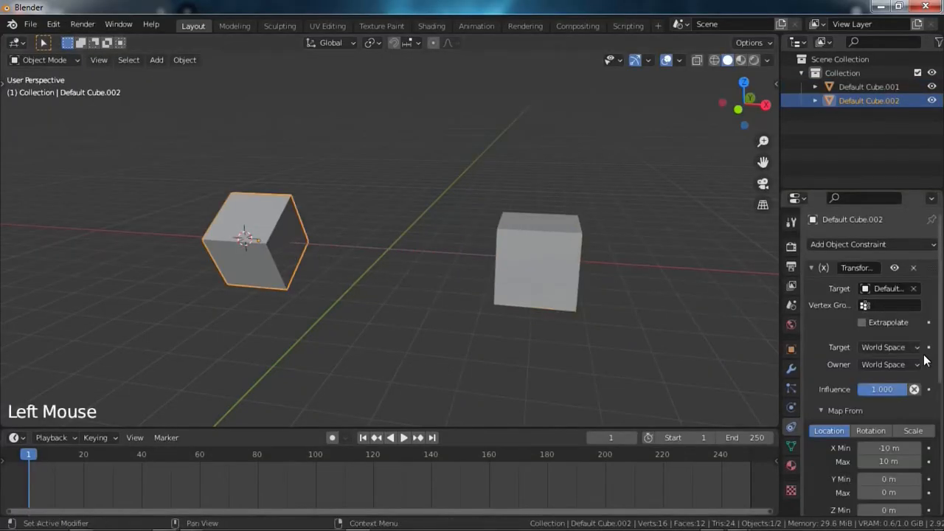
Step: Set the Map To X source axis of Default Cube.002 to Y and try moving the target cube along Y
scroll(918, 365, "down", 9)
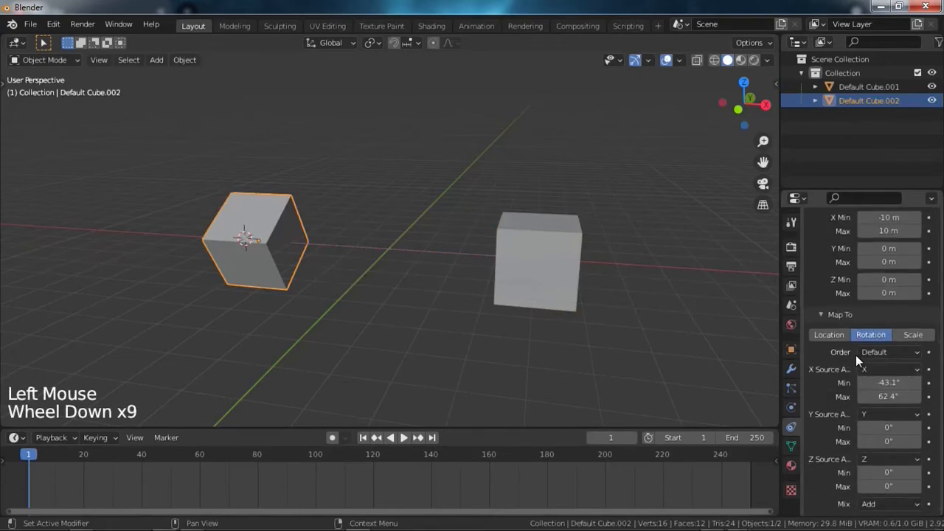
left_click(916, 370)
left_click_drag(872, 369, 859, 399)
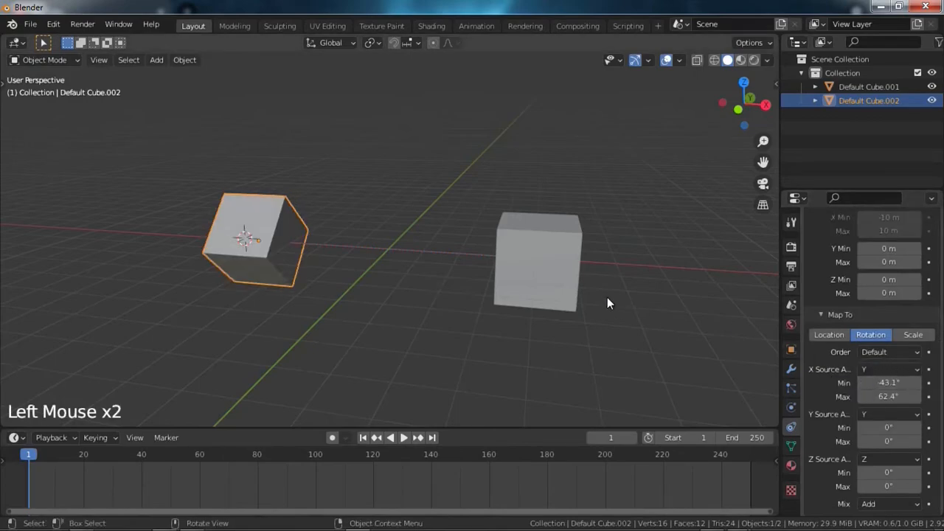
left_click(558, 255)
key("g")
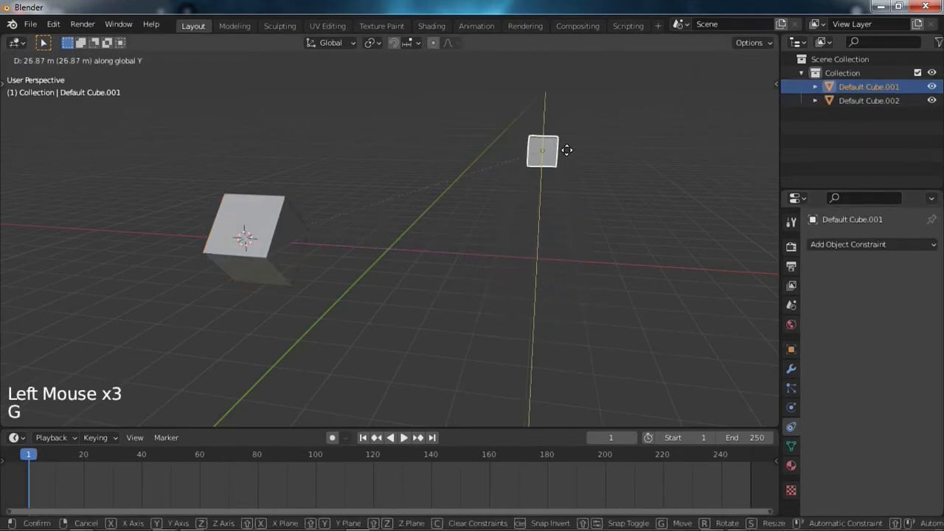
Step: Set the Map To Y source axis to X and the Map From Y range to -26.5 m minimum and 35.5 m maximum
left_click(890, 414)
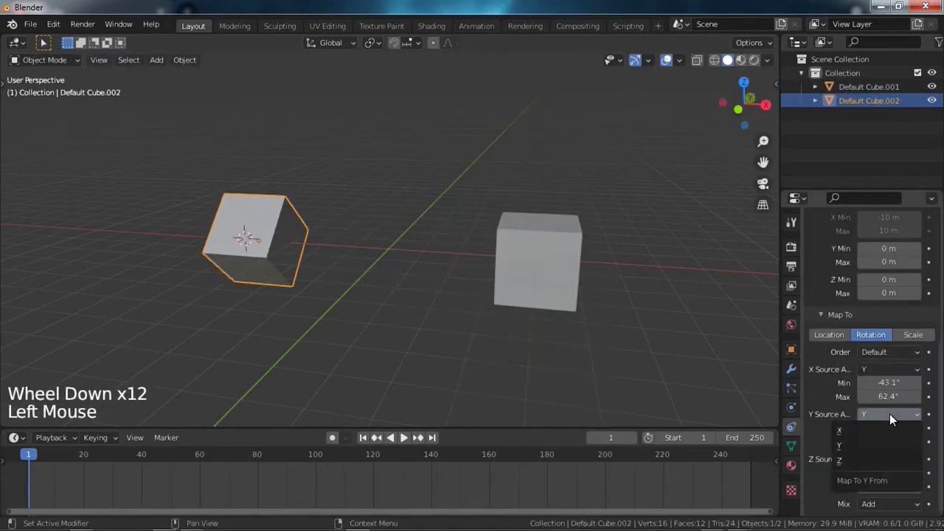
left_click(839, 429)
scroll(848, 398, "up", 3)
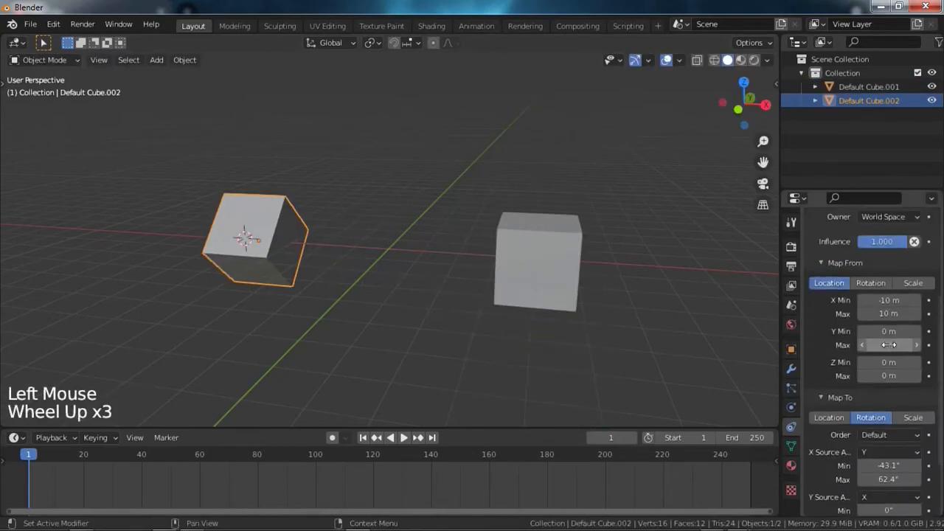
left_click(861, 332)
left_click(861, 331)
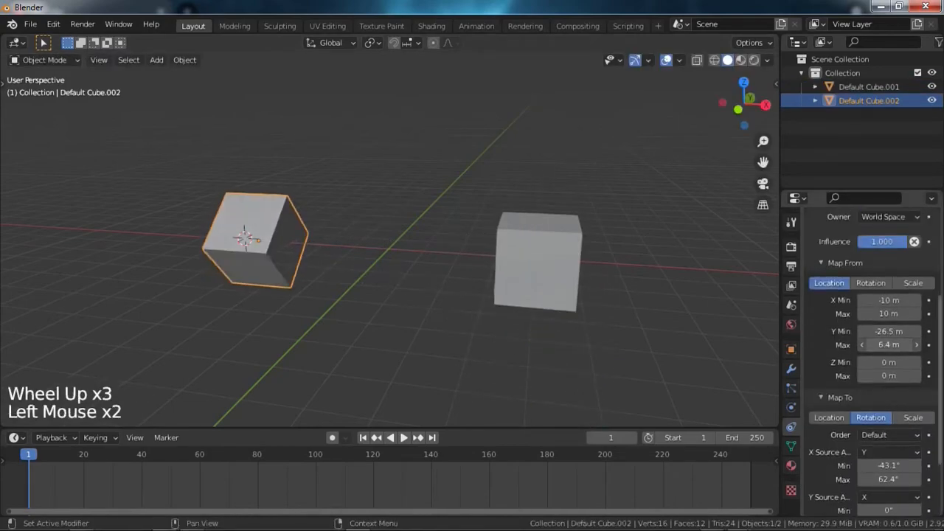
Step: Try moving the target cube along the Y axis and reselect the constrained cube
left_click(550, 274)
key("g")
key("y")
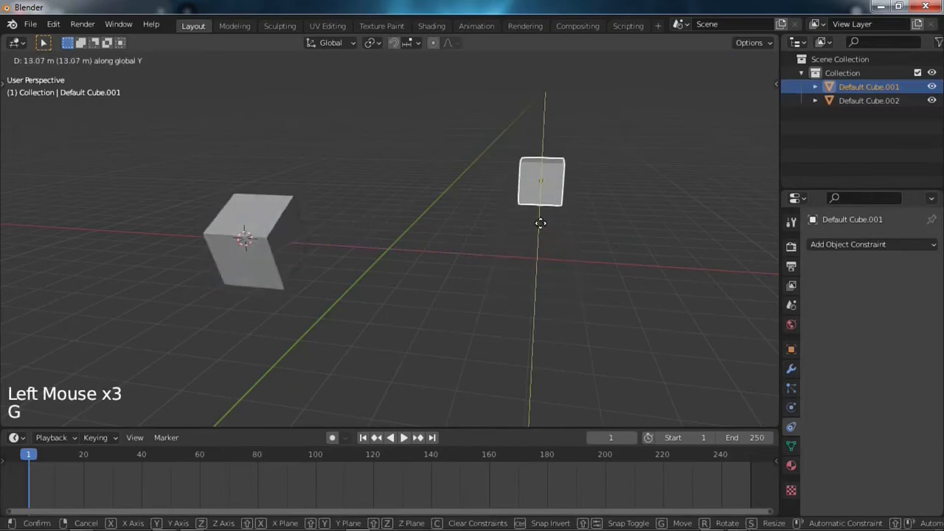
left_click(505, 222)
left_click(254, 243)
Step: Try a Map From location X minimum of -360 m on the Transformation constraint
scroll(893, 341, "down", 2)
scroll(894, 341, "up", 3)
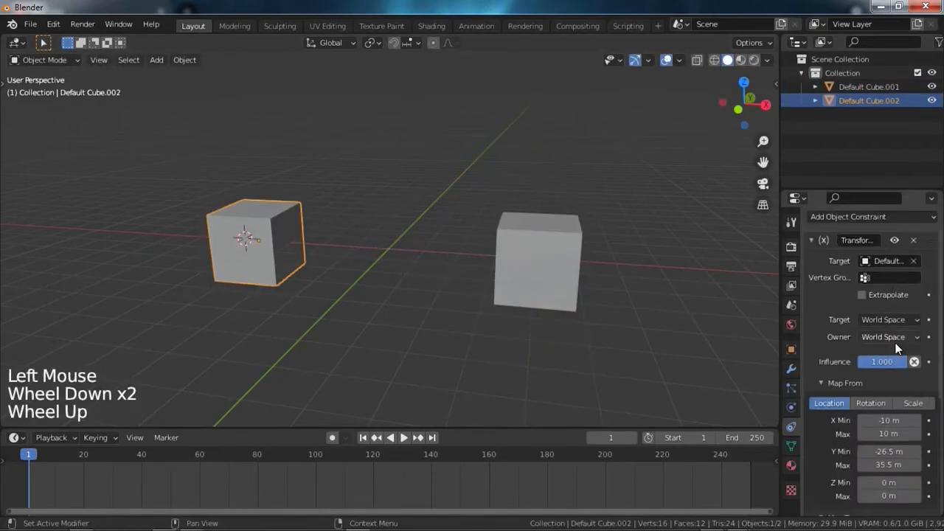
scroll(879, 344, "down", 4)
scroll(873, 391, "down", 5)
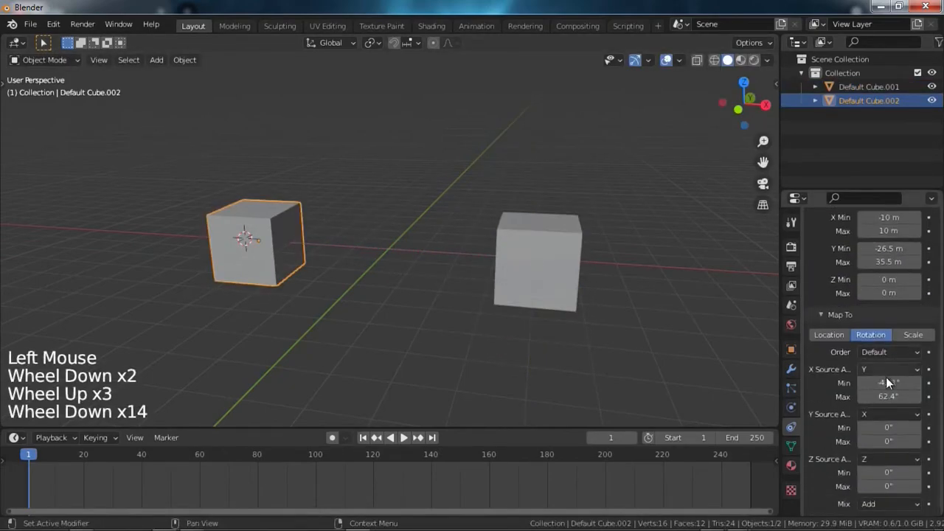
scroll(894, 397, "up", 3)
scroll(896, 312, "down", 5)
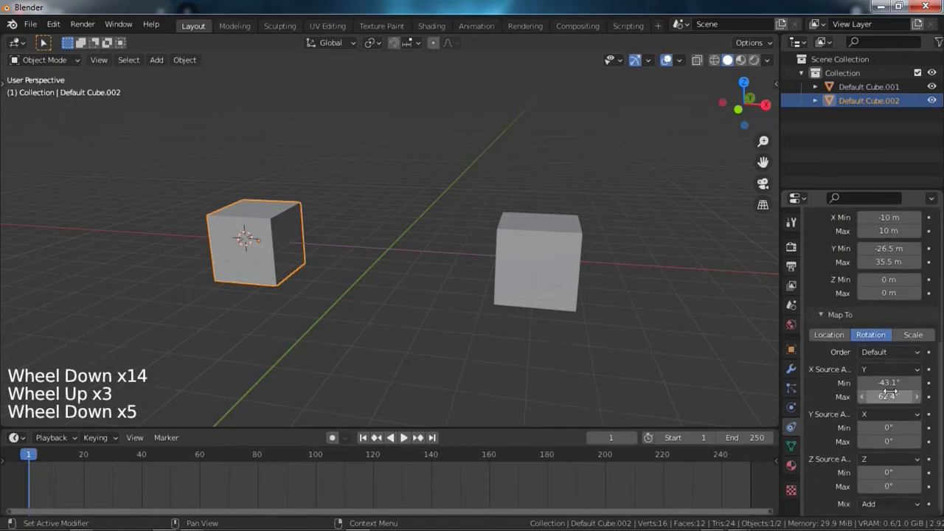
scroll(873, 313, "up", 3)
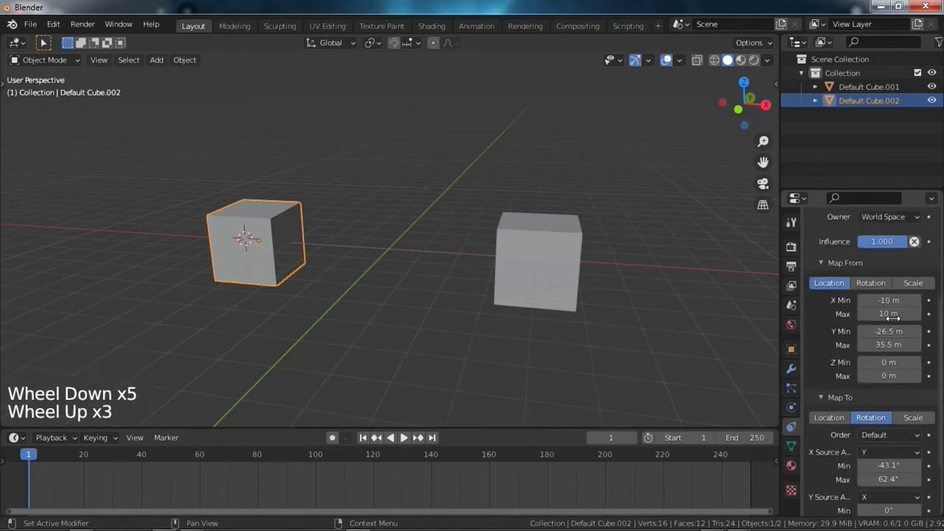
left_click(887, 300)
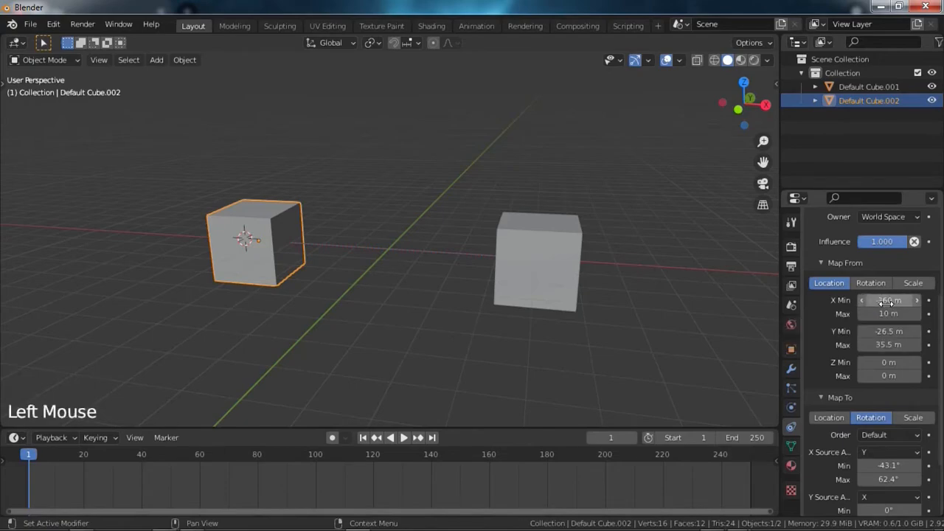
Step: Try moving the target cube Default Cube.001 along the X axis, cancelling the move
left_click(554, 280)
left_click(554, 280)
key("g")
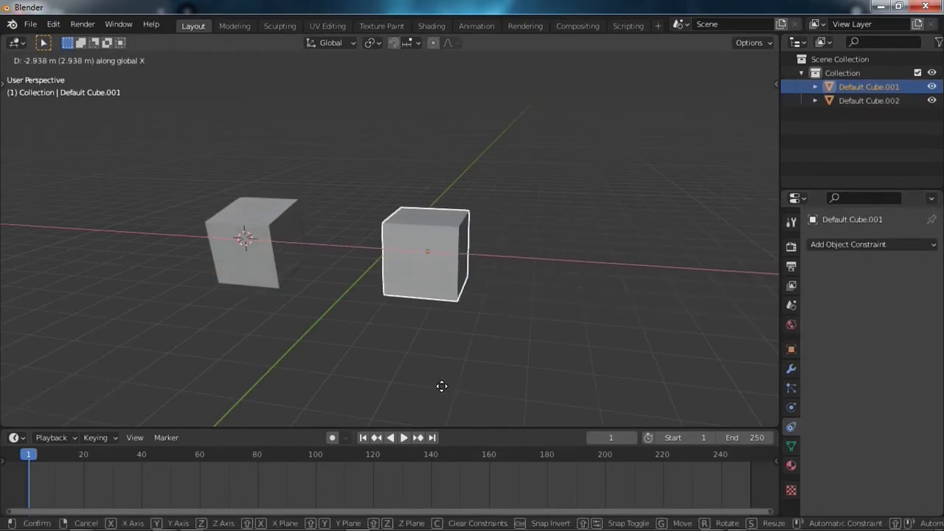
key("Escape")
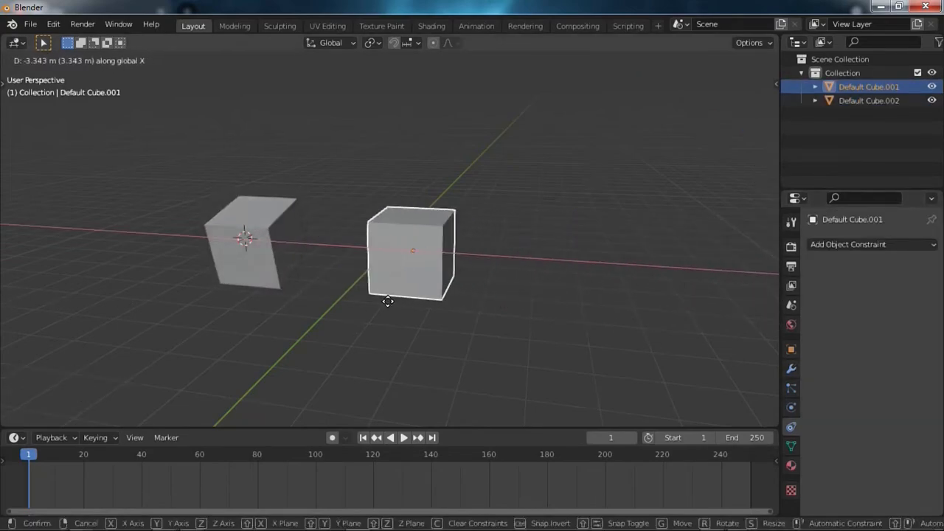
right_click(288, 288)
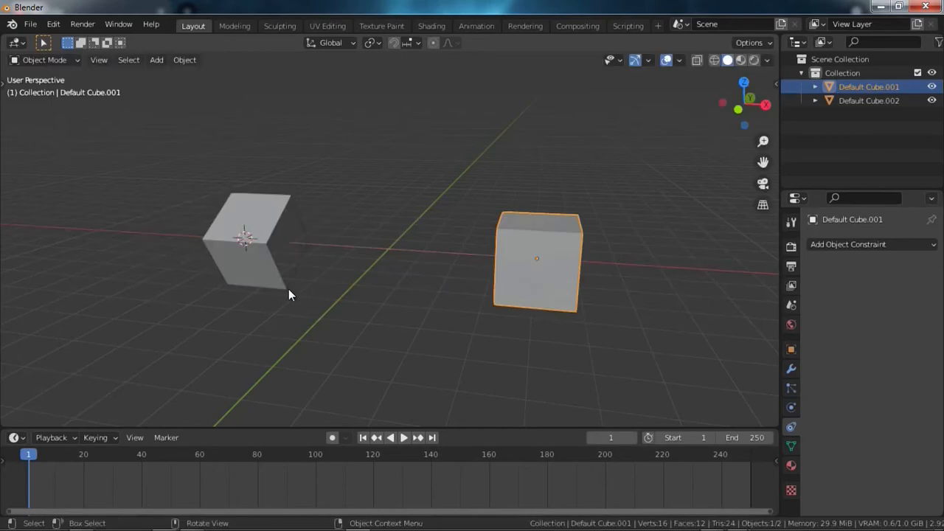
Step: Set the target space of Default Cube.002's Transformation constraint to Local Space and open the owner space choices
left_click(288, 287)
scroll(882, 370, "down", 2)
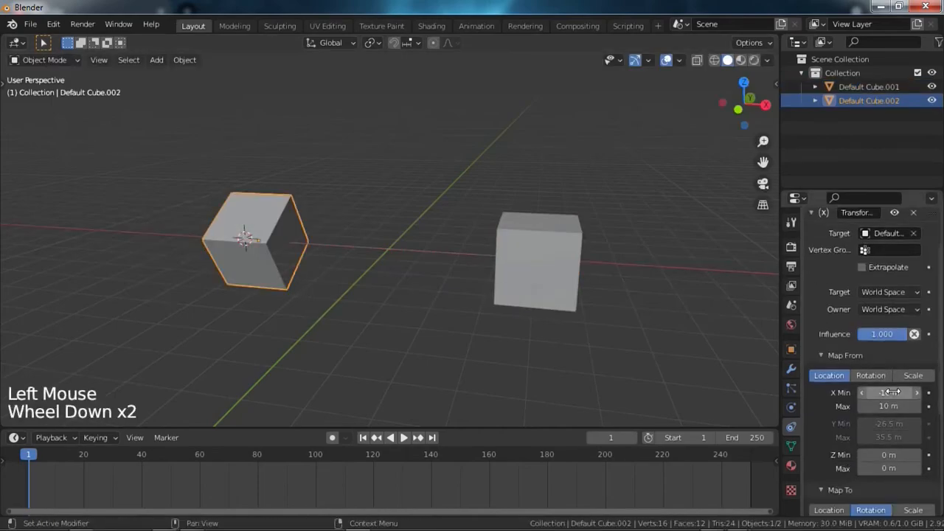
scroll(898, 391, "down", 2)
scroll(894, 362, "up", 5)
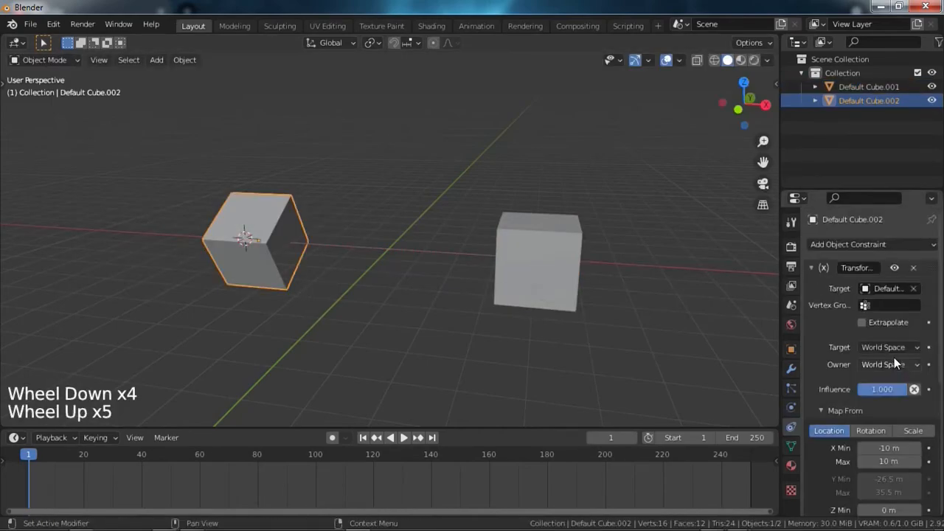
left_click(894, 348)
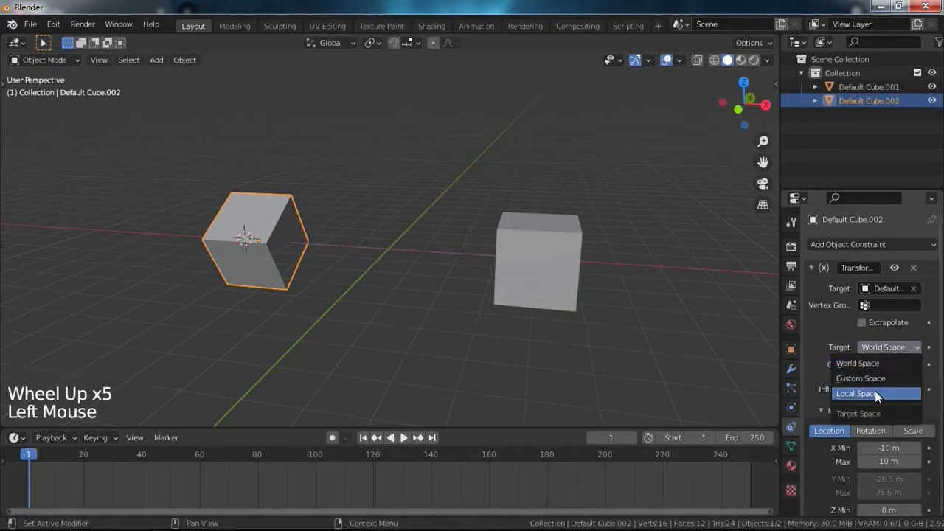
left_click(875, 393)
left_click(879, 365)
Step: Try moving the target cube along X with the local-space setting and reselect the constrained cube
left_click(538, 261)
key("g")
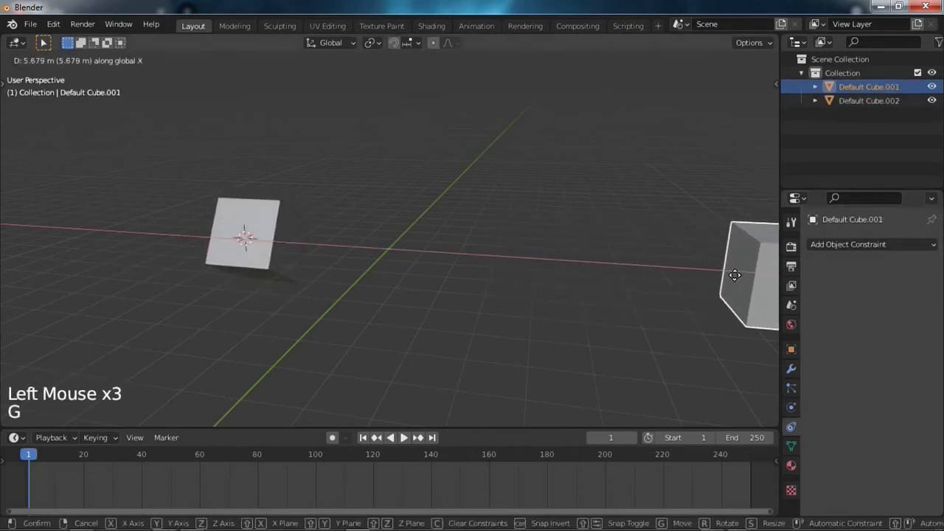
key("Escape")
left_click(285, 234)
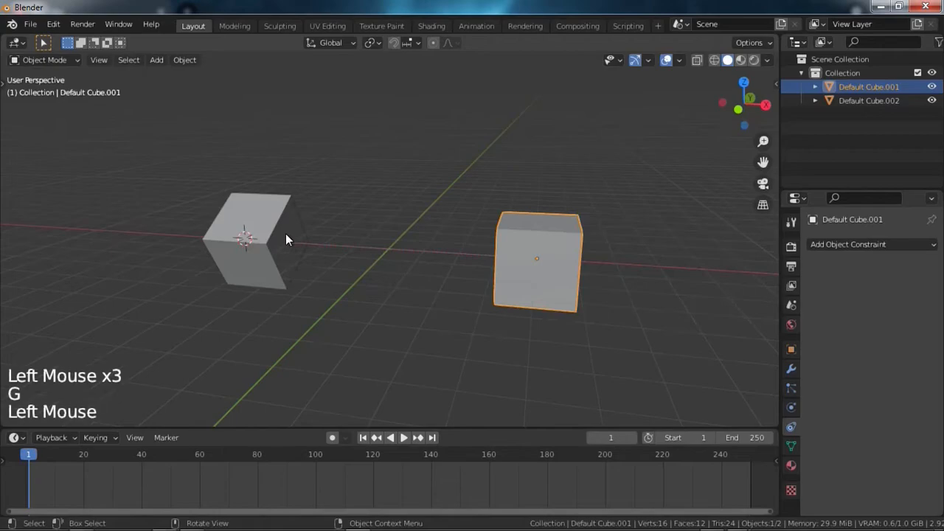
Step: Remove the Transformation constraint from Default Cube.002 and add a Track To constraint
left_click(914, 268)
left_click(900, 246)
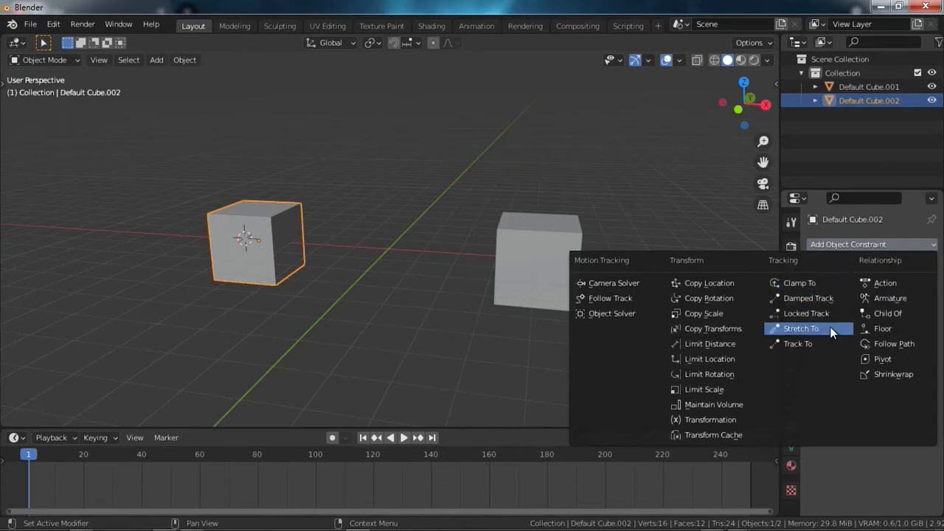
left_click(800, 341)
Step: Extrude the top face of Default Cube.002 upward and scale it down to form a tapered tip
middle_click_drag(391, 317, 531, 303, "shift")
middle_click_drag(531, 303, 647, 288, "shift")
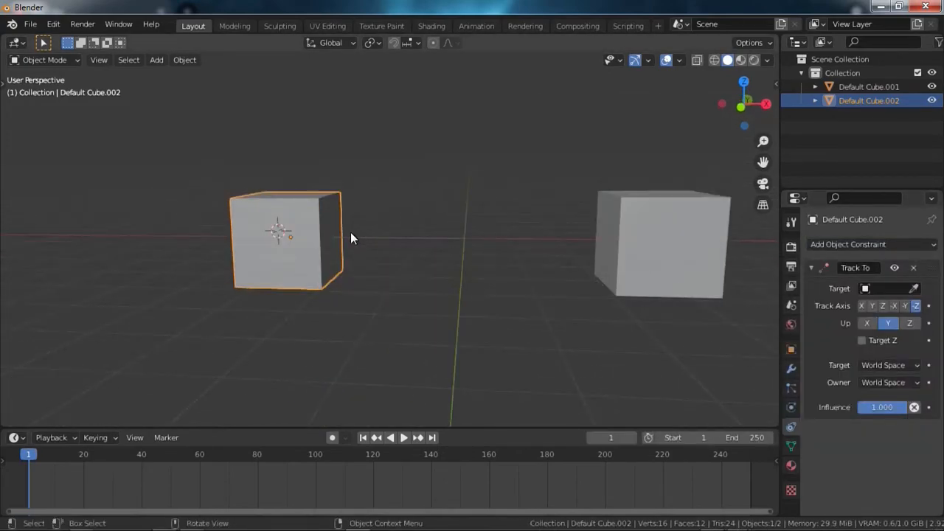
key("Tab")
scroll(361, 247, "up", 2)
middle_click_drag(367, 255, 383, 258, "shift")
middle_click_drag(383, 258, 444, 278)
key("3")
left_click(410, 250)
scroll(412, 249, "down", 1)
scroll(411, 249, "down", 1, "shift")
scroll(413, 266, "down", 2)
scroll(446, 277, "up", 1)
middle_click_drag(444, 278, 442, 277)
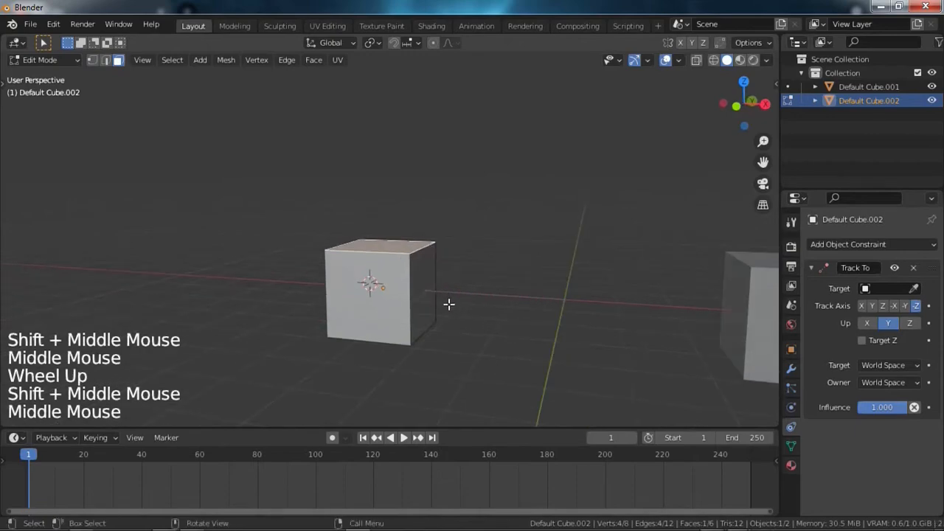
key("e")
key("s")
key("Tab")
scroll(565, 313, "down", 2)
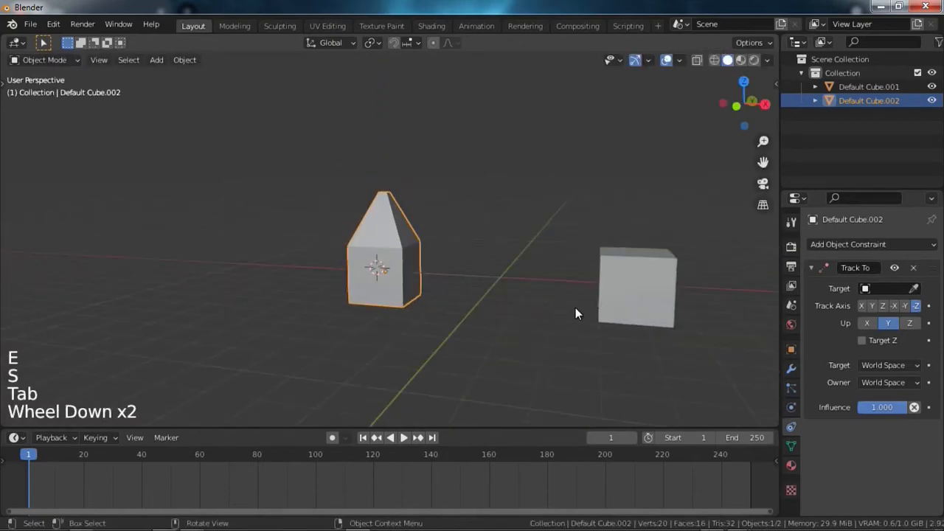
Step: Set Default Cube.001 as the target of Default Cube.002's Track To constraint
middle_click_drag(565, 314, 501, 260, "shift")
left_click_drag(914, 288, 579, 234)
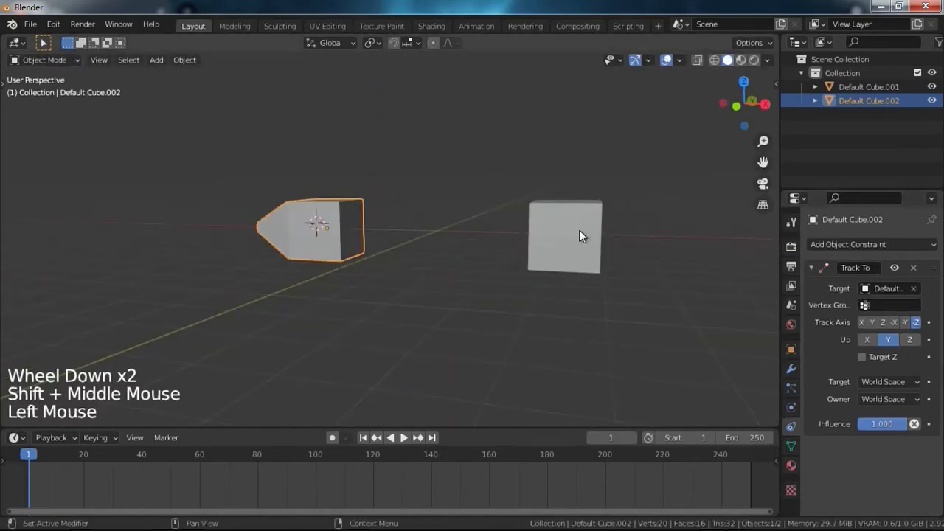
Step: Try moving the target cube to check the tracking direction, and undo the move
middle_click_drag(578, 231, 571, 233, "shift")
left_click(565, 234)
key("g")
left_click(413, 238)
key("ctrl+z")
key("ctrl+z")
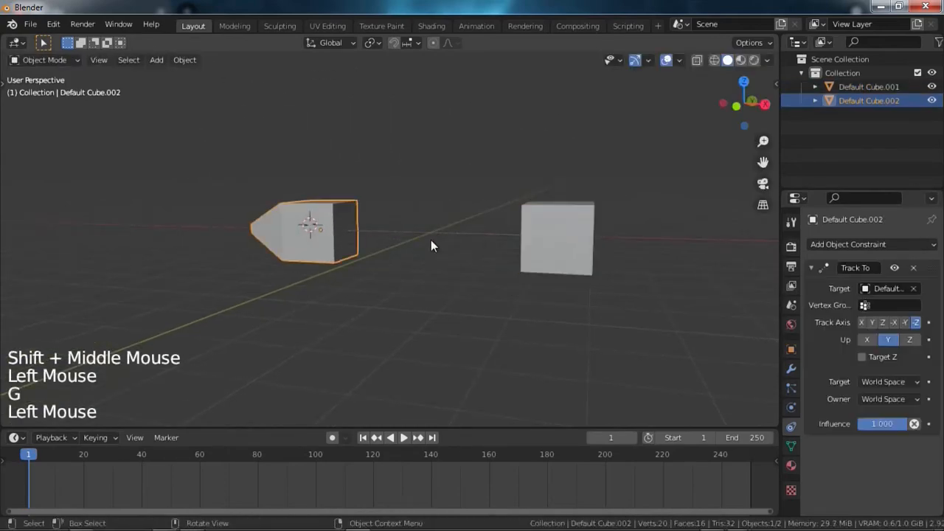
Step: Set the Track To constraint's track axis to Z and move the target cube freely by about 2.06 m along X and 0.65 m along Y
left_click(892, 325)
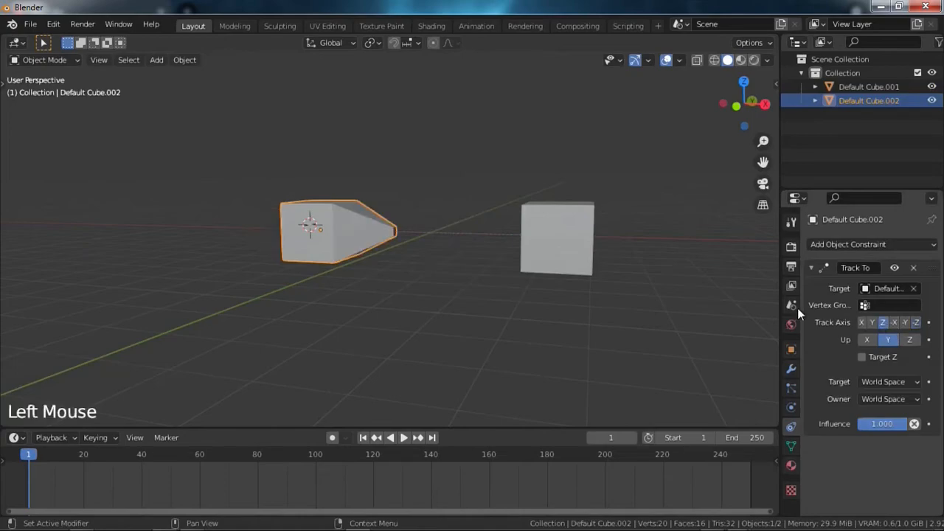
left_click(549, 249)
key("g")
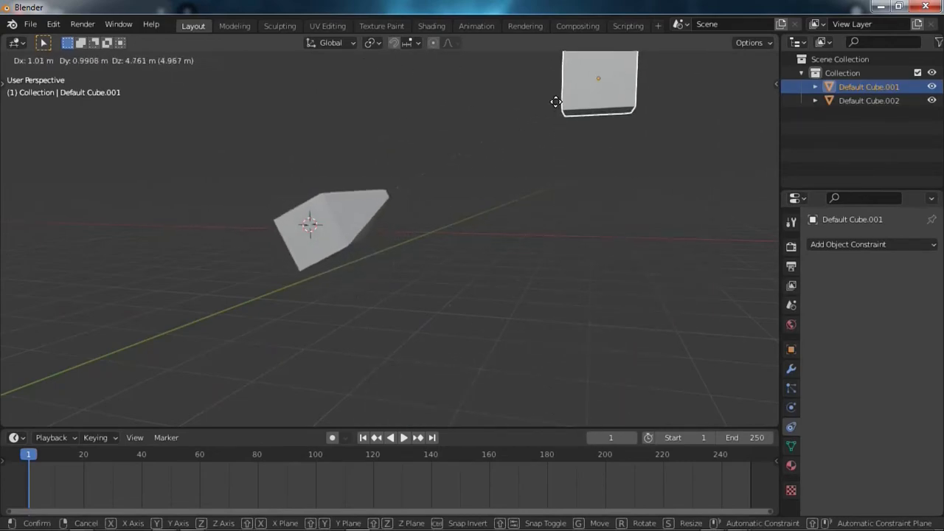
left_click(590, 287)
Step: Try moving the target cube widely around the tapered cube from another viewing angle, cancelling the move
scroll(590, 287, "down", 5)
middle_click_drag(590, 287, 363, 317)
key("g")
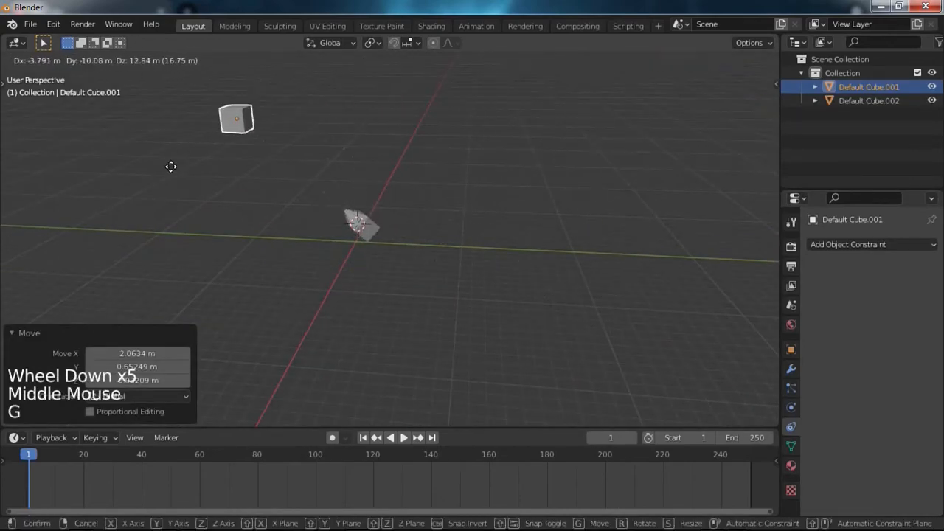
right_click(435, 223)
Step: Reselect the tapered cube, test its Track To influence and remove the Track To constraint
left_click(361, 226)
left_click_drag(901, 424, 876, 424)
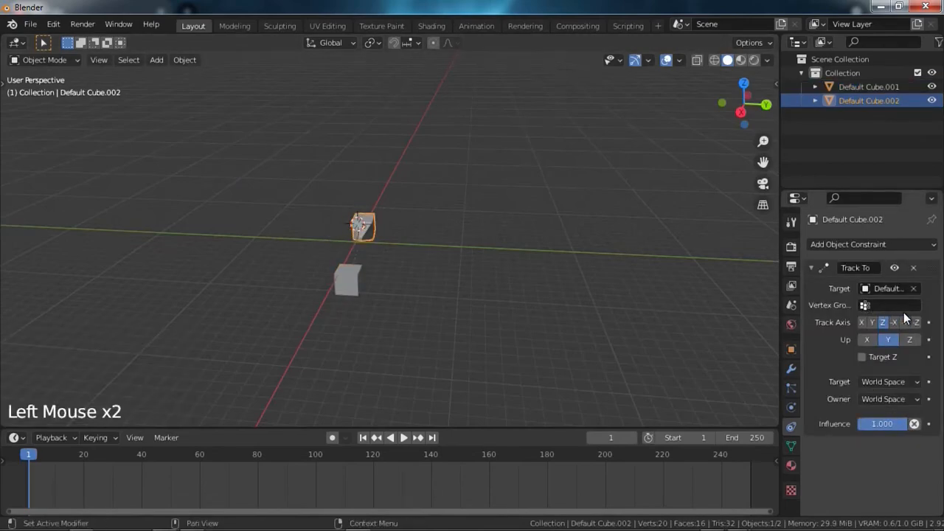
scroll(906, 337, "up", 2)
left_click(913, 268)
scroll(315, 296, "up", 4)
middle_click_drag(314, 296, 541, 283)
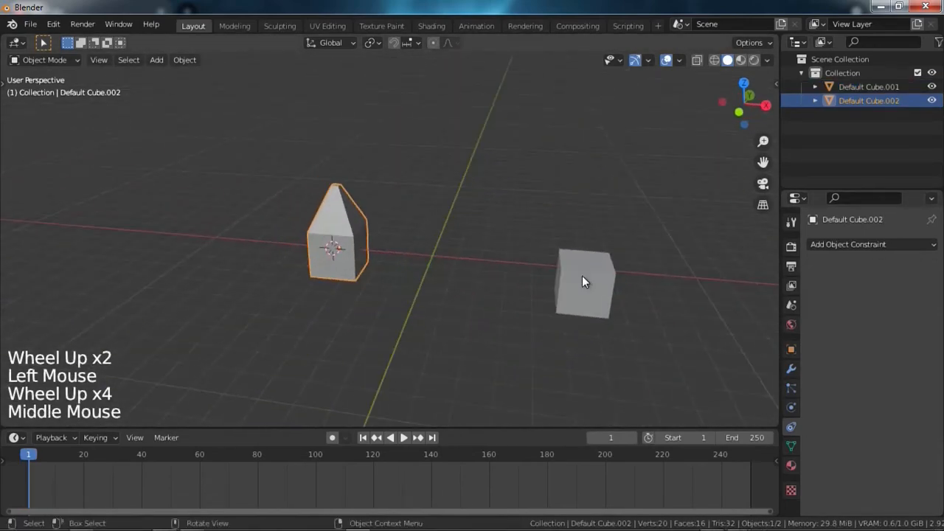
Step: Add a Locked Track constraint to Default Cube.002 and remove it again
left_click(839, 247)
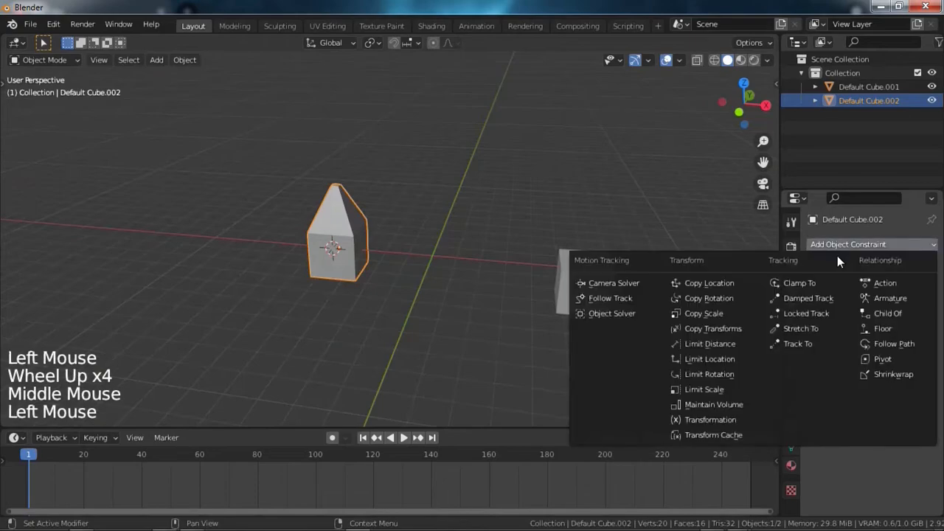
left_click(826, 310)
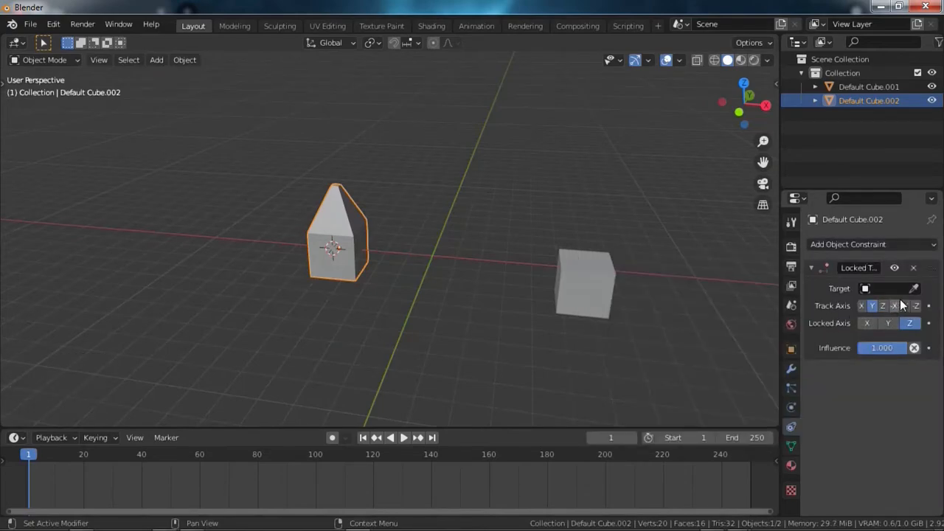
left_click(911, 268)
Step: Add a Clamp To constraint to Default Cube.002
left_click(910, 245)
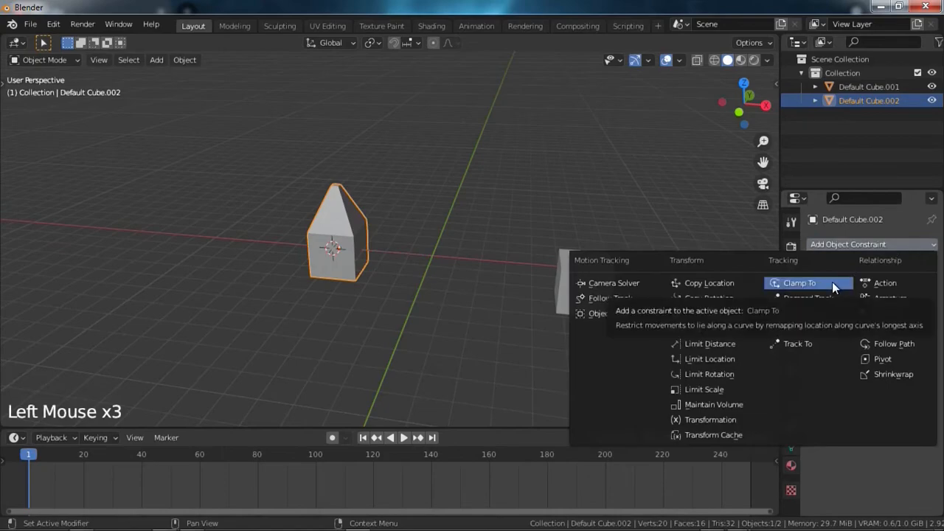
scroll(569, 228, "down", 4)
scroll(449, 274, "up", 3)
left_click_drag(847, 244, 822, 281)
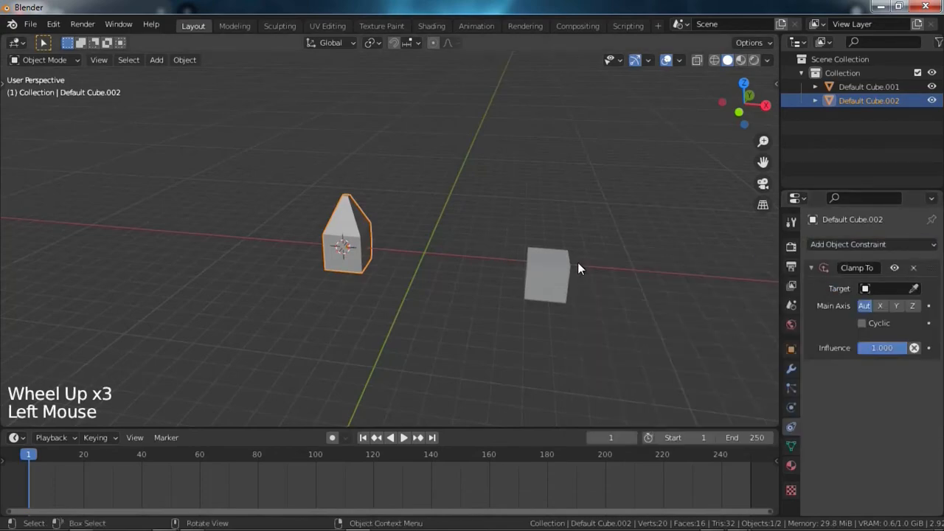
Step: Add a Bezier curve, lengthen it by moving its end point away from the cubes, and leave Edit Mode
scroll(561, 269, "up", 4)
key("shift+a")
mouse_move(501, 168)
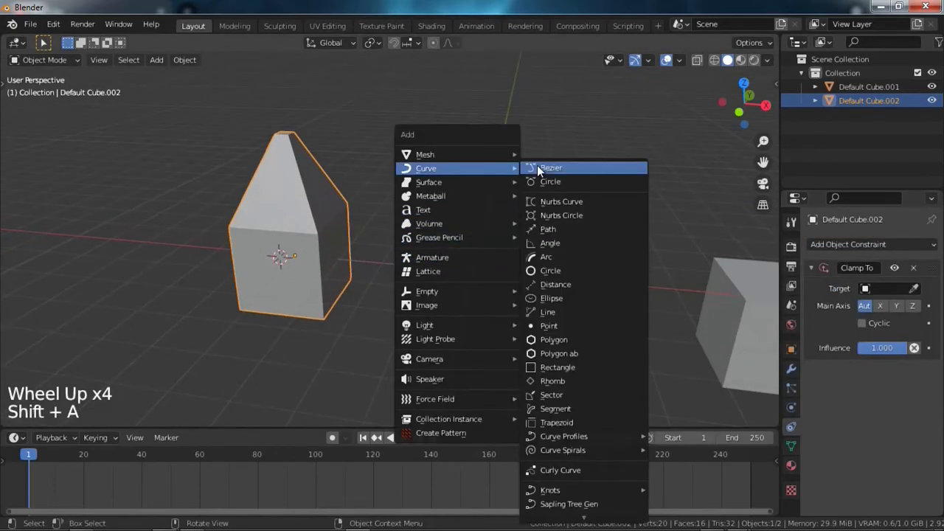
left_click(537, 168)
scroll(418, 259, "down", 1)
scroll(472, 269, "down", 2)
key("g")
middle_click(509, 306)
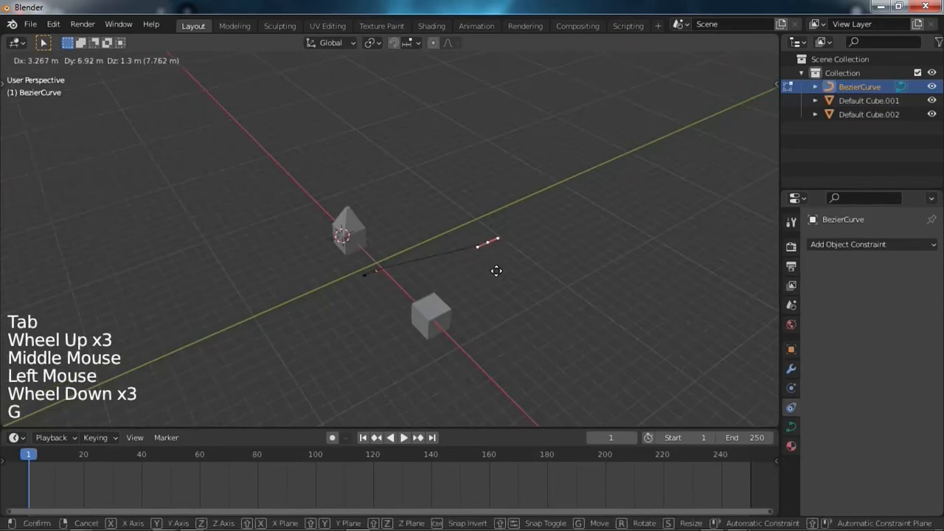
key("Tab")
scroll(498, 262, "down", 1)
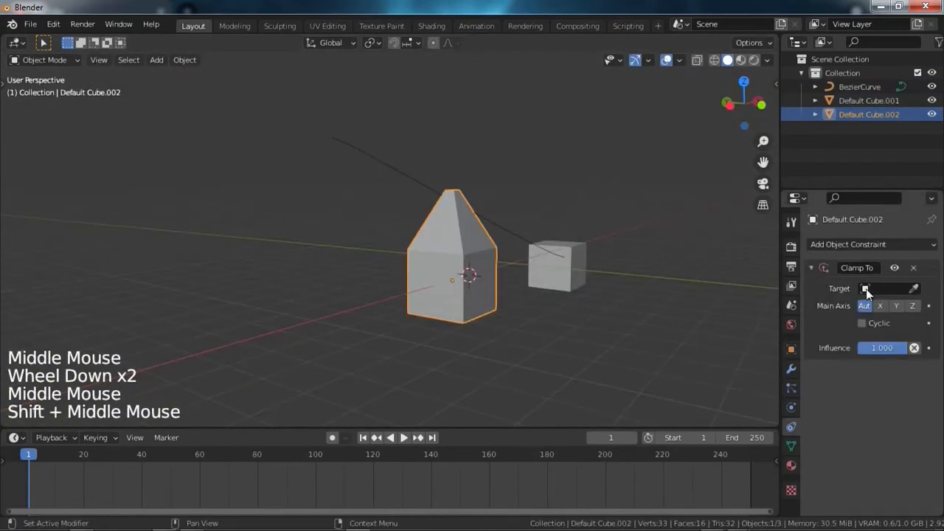
Step: Set BezierCurve as the target of Default Cube.002's Clamp To constraint
left_click(915, 288)
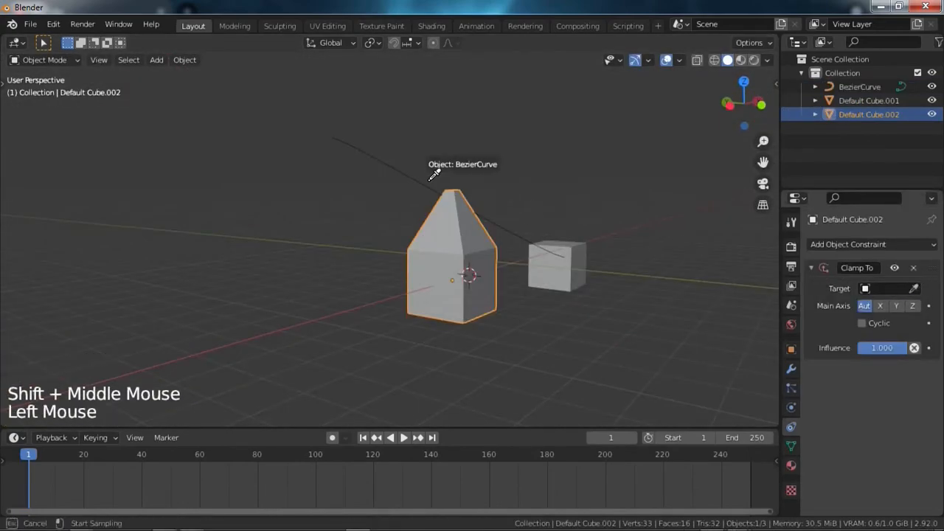
left_click(432, 177)
middle_click_drag(432, 185, 495, 236)
Step: Play the animation with the Clamp To constraint's Cyclic option off and on, leaving Cyclic off
key("space")
key("space")
left_click(862, 323)
key("space")
key("space")
left_click(861, 325)
left_click(791, 369)
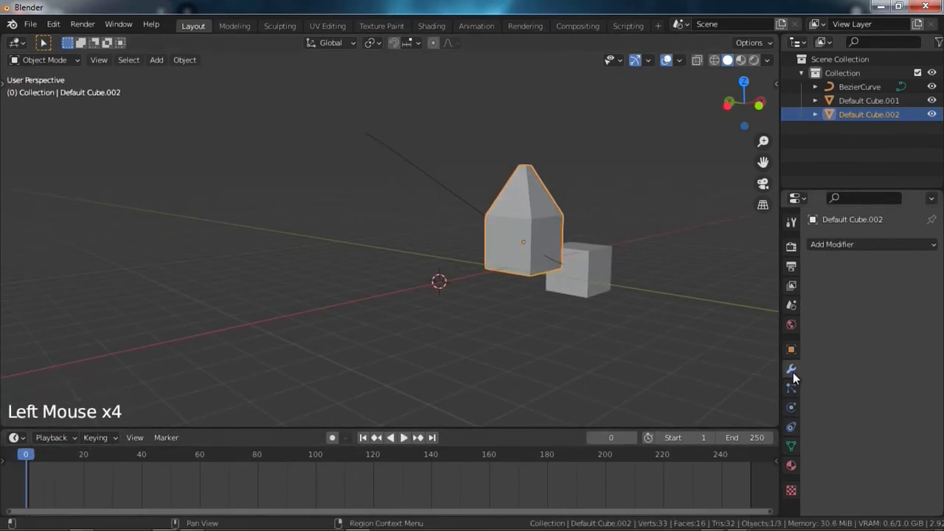
left_click(791, 427)
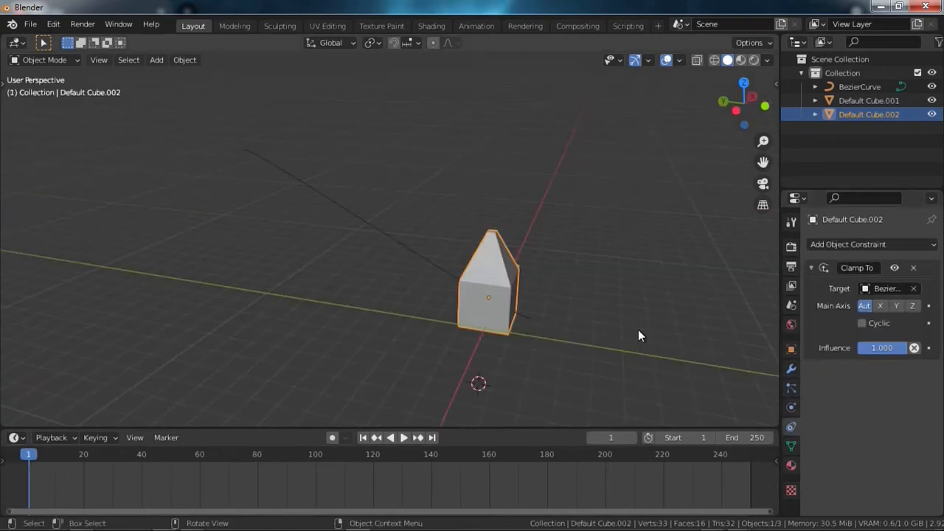
Step: Reshape the Bezier curve into a zigzag by lowering its end point and extruding it twice, and return to Object Mode
scroll(585, 316, "down", 1)
middle_click_drag(585, 316, 592, 328)
scroll(579, 311, "up", 1)
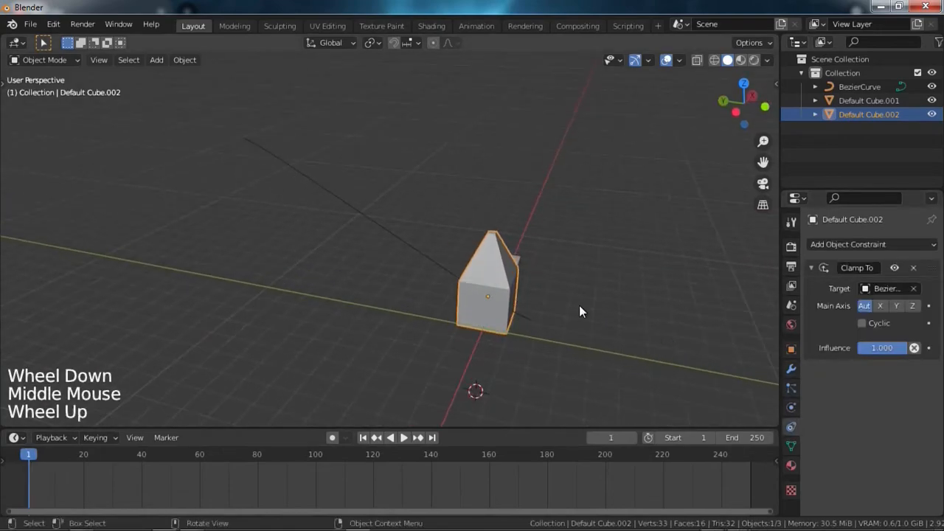
double_click(378, 226)
key("Tab")
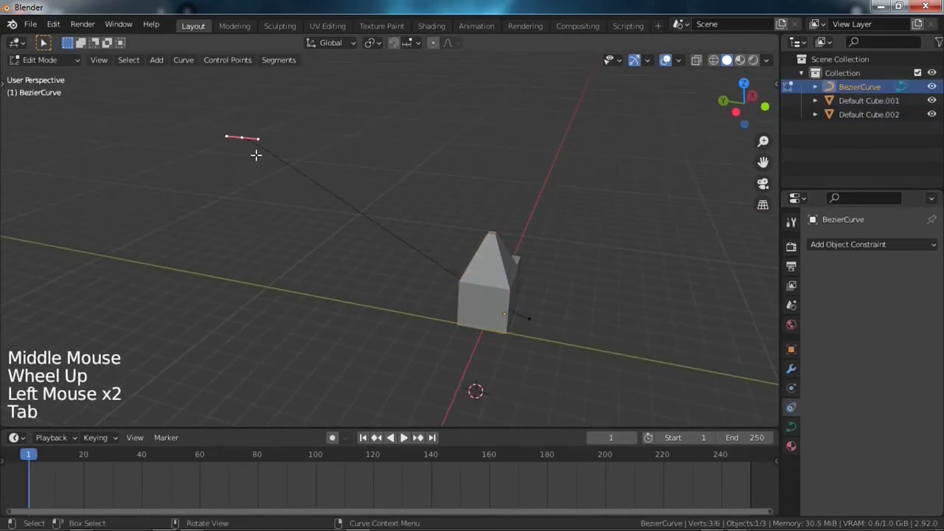
key("g")
left_click(400, 291)
key("e")
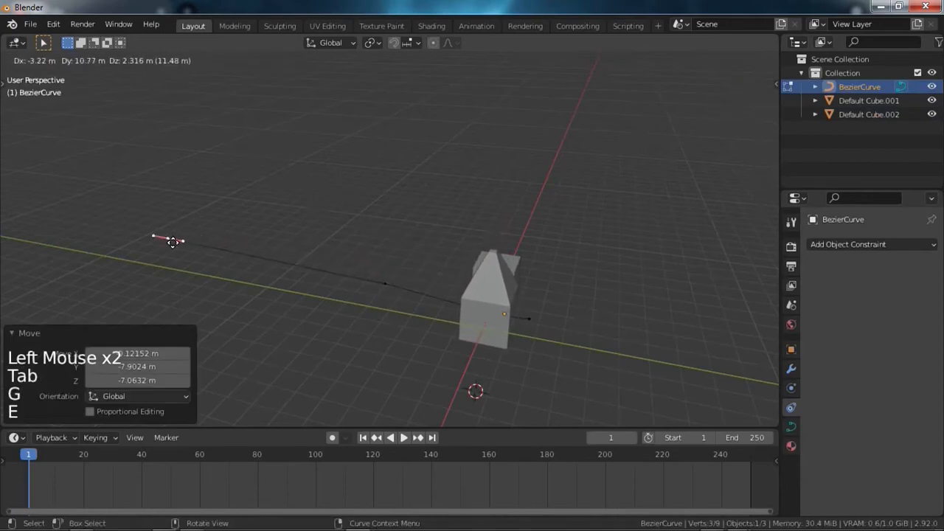
left_click(443, 194)
key("e")
left_click(286, 157)
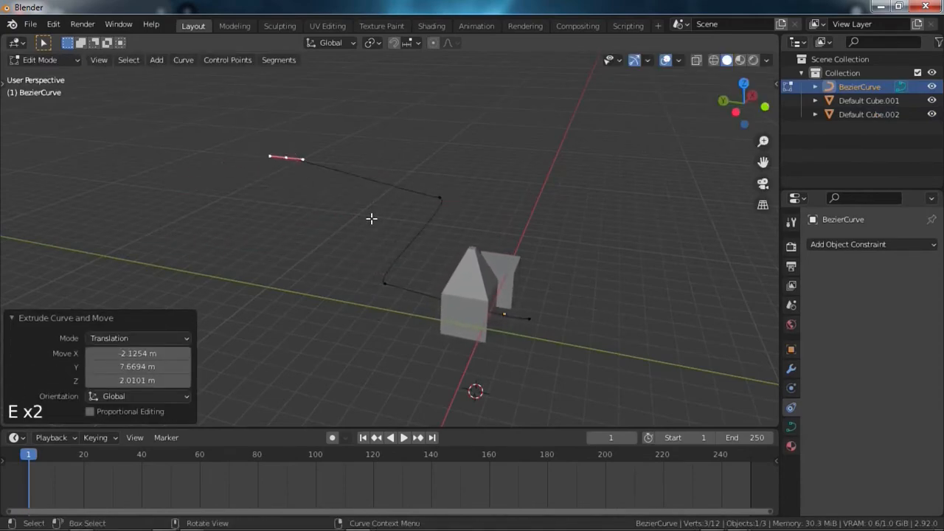
key("ctrl+Tab")
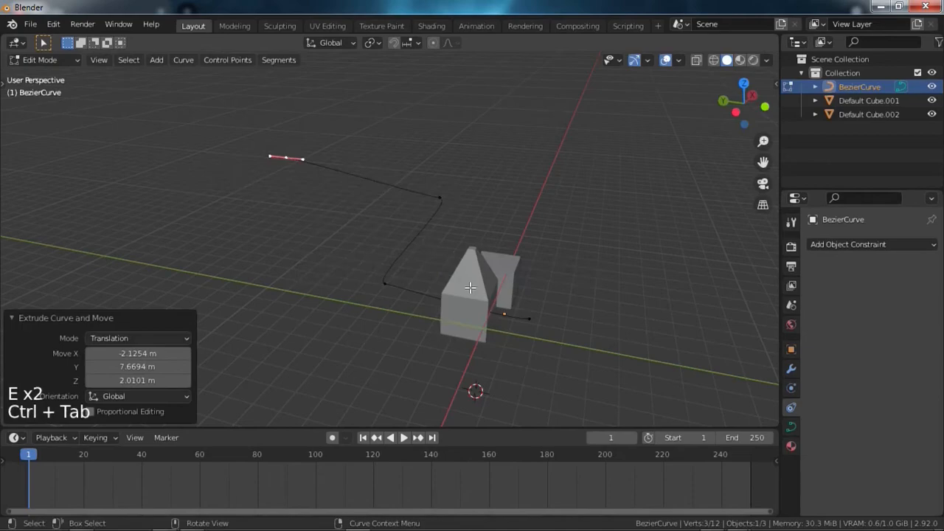
key("Tab")
Step: Try sliding Default Cube.002 along the zigzag curve, cancelling the move
left_click(470, 286)
middle_click_drag(471, 287, 501, 316)
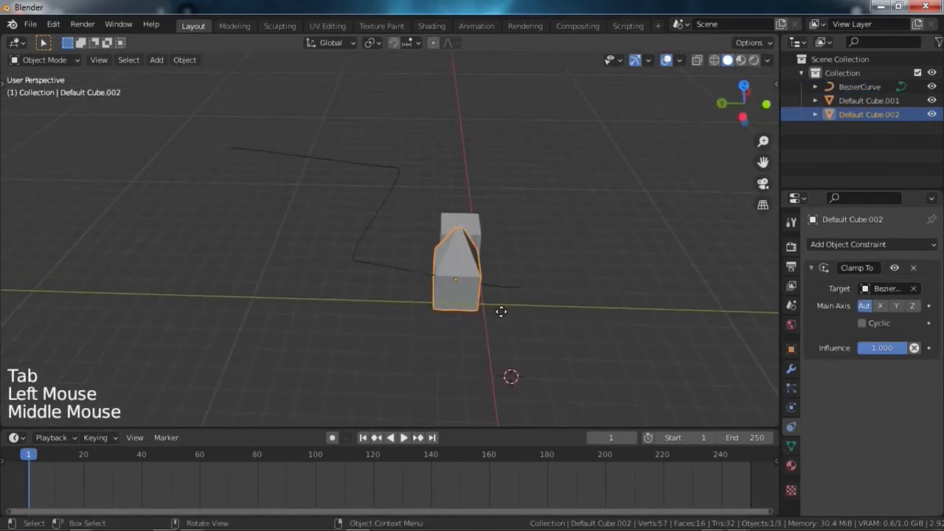
key("g")
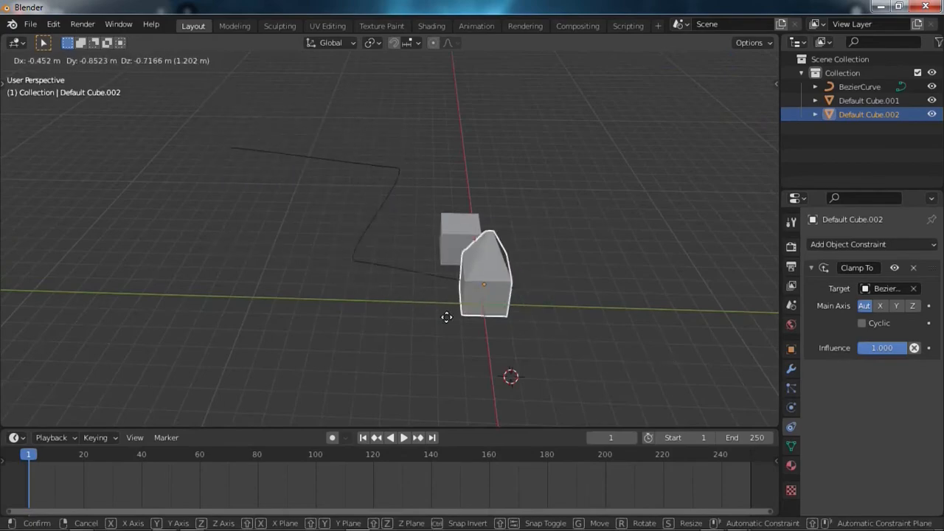
right_click(404, 282)
left_click(396, 266)
left_click(458, 271)
left_click(420, 270)
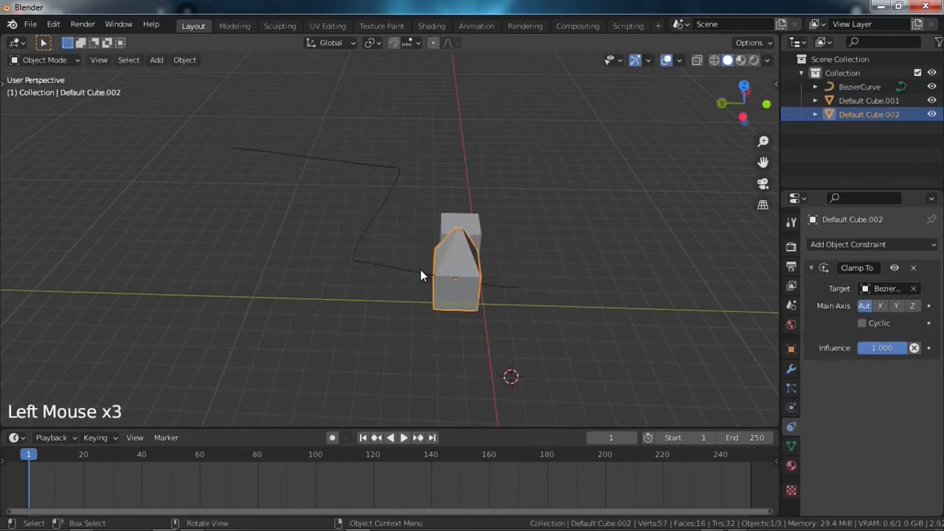
Step: Remove the Clamp To constraint from Default Cube.002
middle_click_drag(603, 318, 490, 298)
scroll(490, 298, "up", 2)
left_click(489, 298)
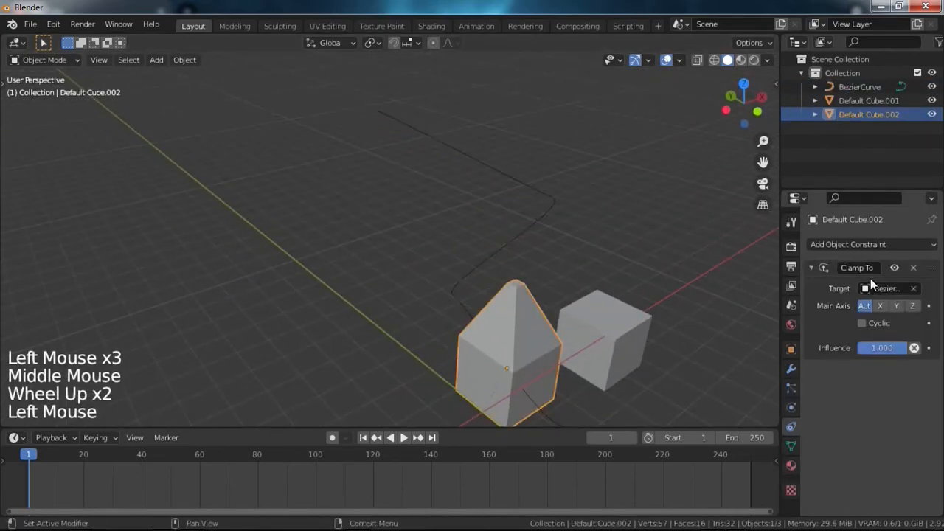
left_click(914, 272)
Step: Add a Child Of constraint to Default Cube.002 with Default Cube.001 as its target
left_click(855, 244)
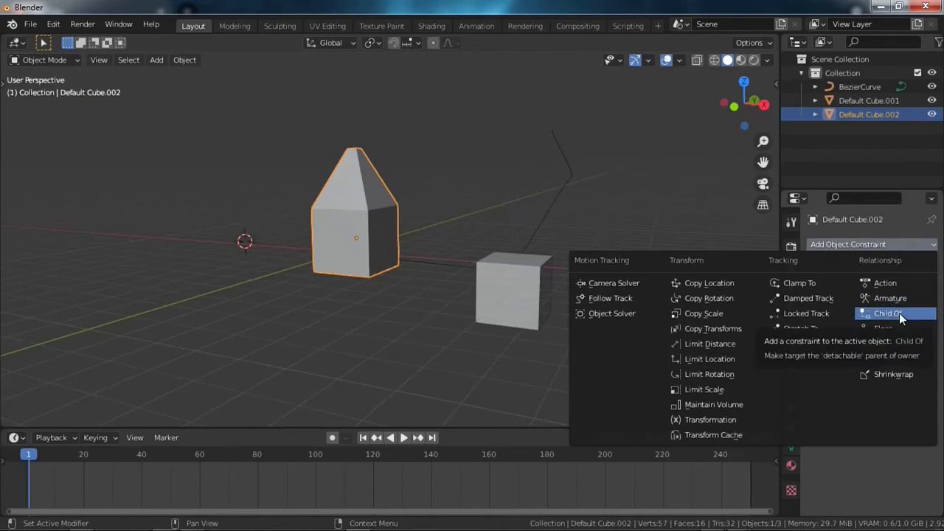
left_click(899, 313)
left_click(913, 288)
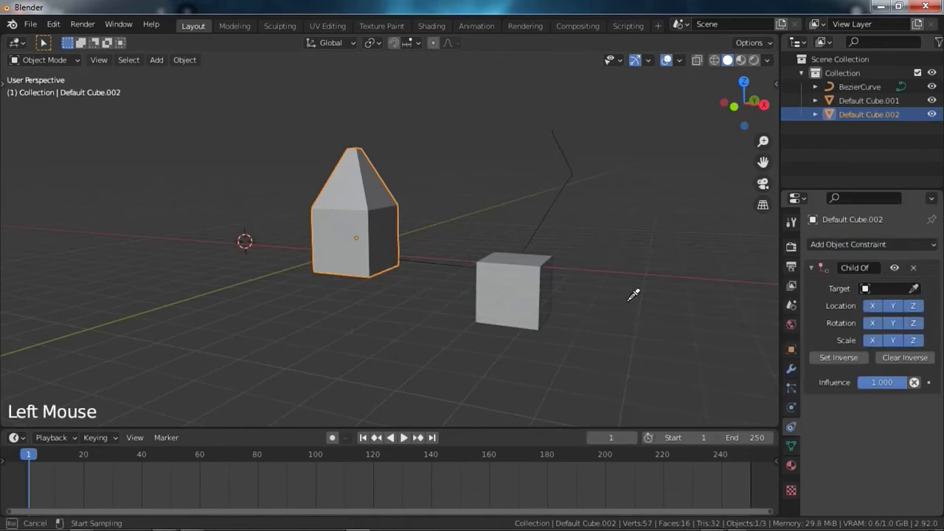
left_click(529, 285)
Step: Try moving and rotating the parent cube Default Cube.001, cancelling both transforms
left_click(524, 294)
key("g")
key("Escape")
key("r")
key("Escape")
Step: Replace Default Cube.002's Child Of constraint with a Floor constraint targeting Default Cube.001
left_click(393, 230)
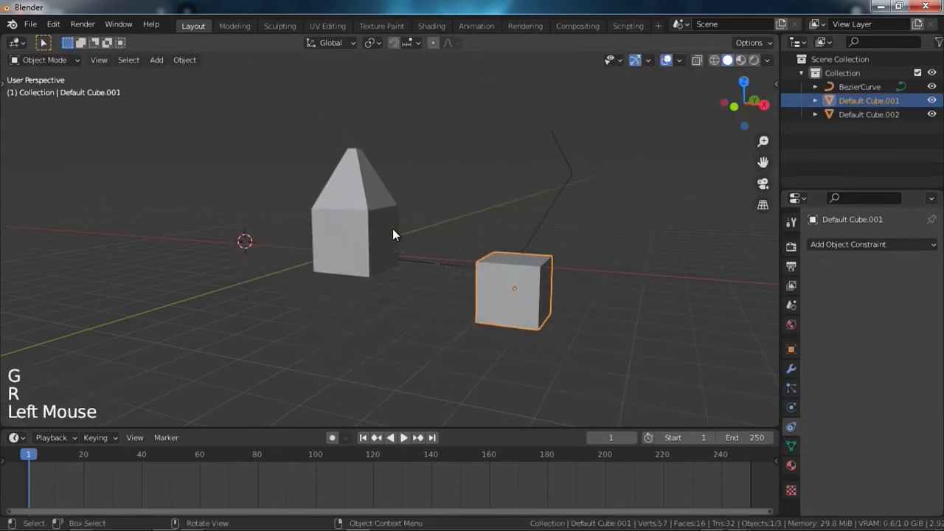
left_click(885, 245)
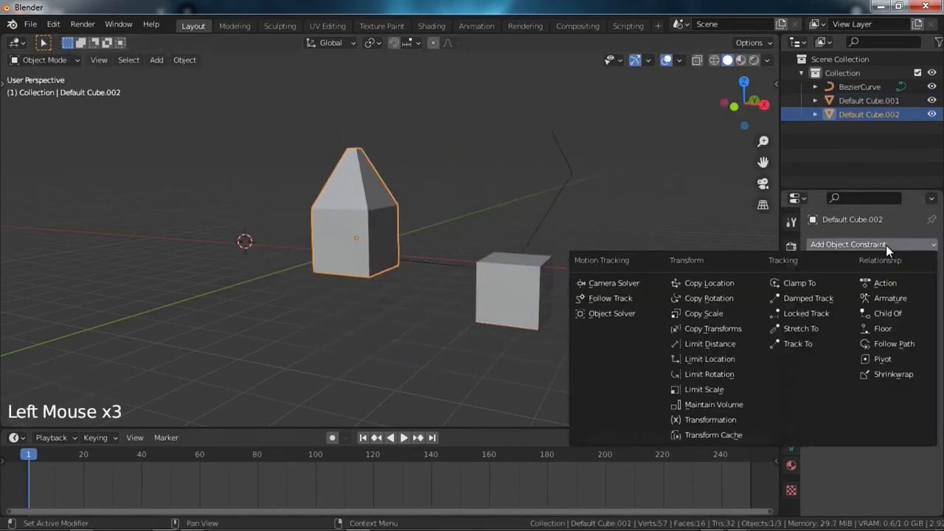
left_click(893, 328)
left_click(912, 288)
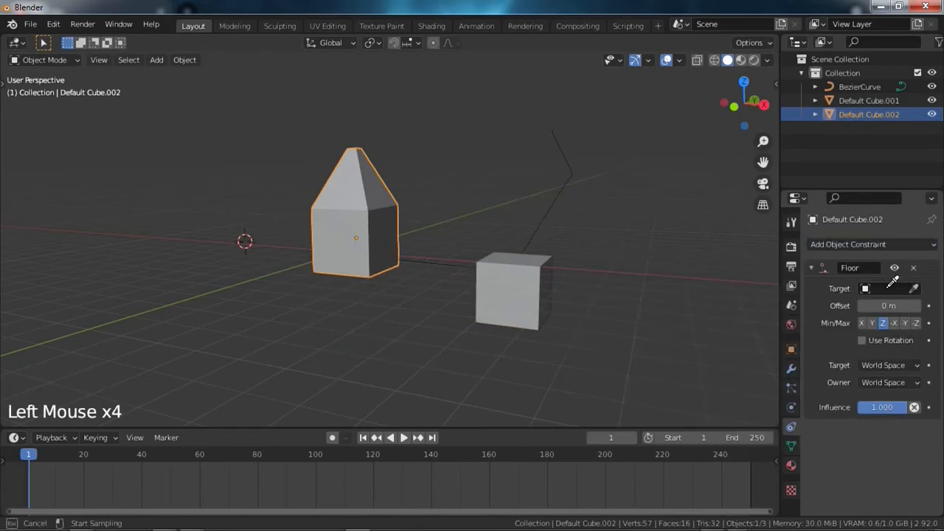
left_click(558, 266)
Step: Try moving Default Cube.002 down toward the floor limit set by the target cube, cancelling the move
left_click(365, 241)
key("g")
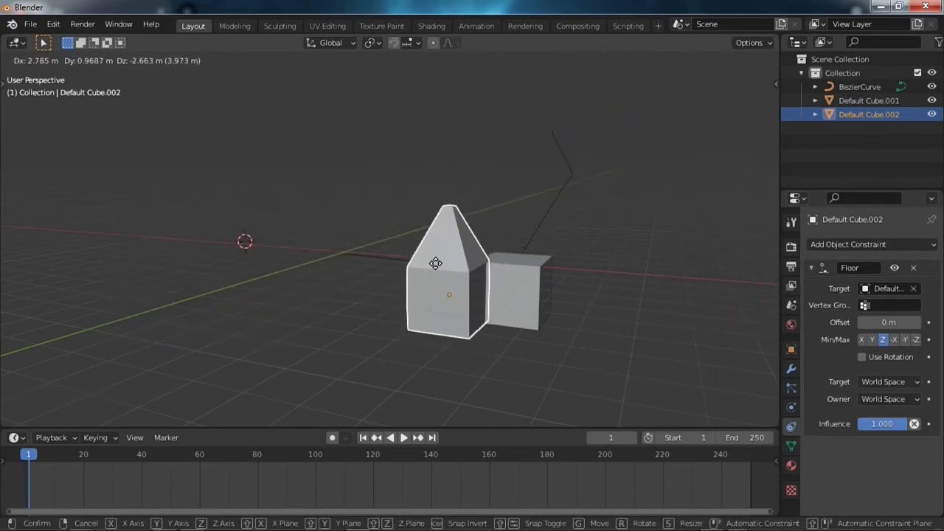
right_click(605, 347)
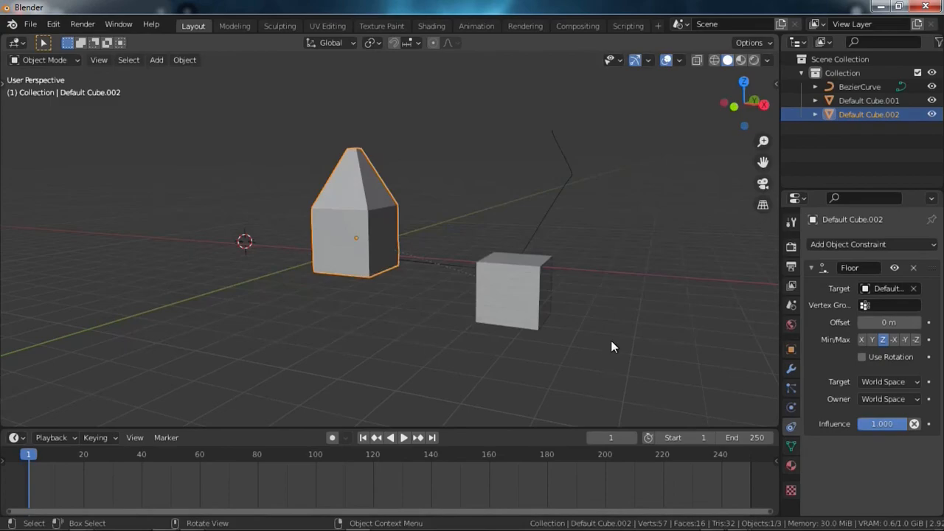
Step: Remove the Floor constraint from Default Cube.002 and deselect everything
left_click(913, 267)
scroll(527, 332, "down", 2)
middle_click_drag(531, 329, 550, 352)
scroll(549, 352, "up", 2)
middle_click_drag(606, 343, 566, 322, "shift")
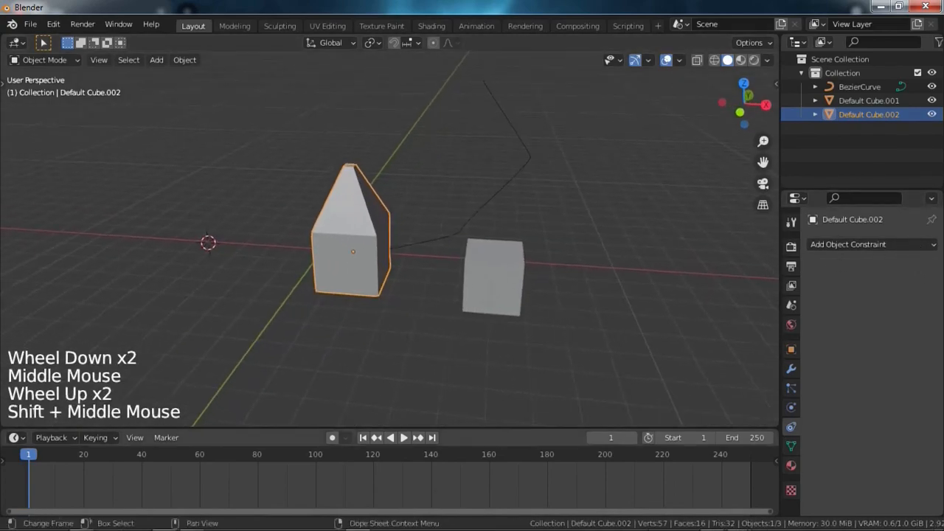
left_click(632, 398)
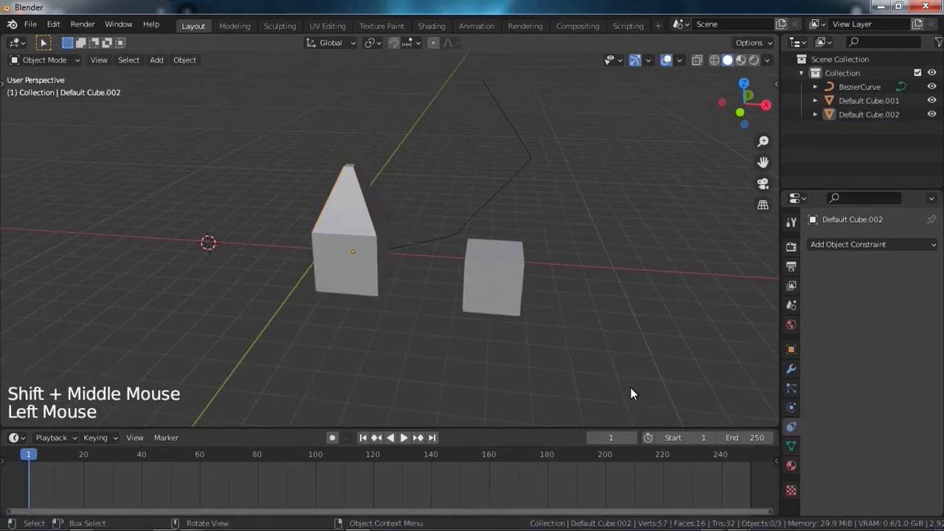